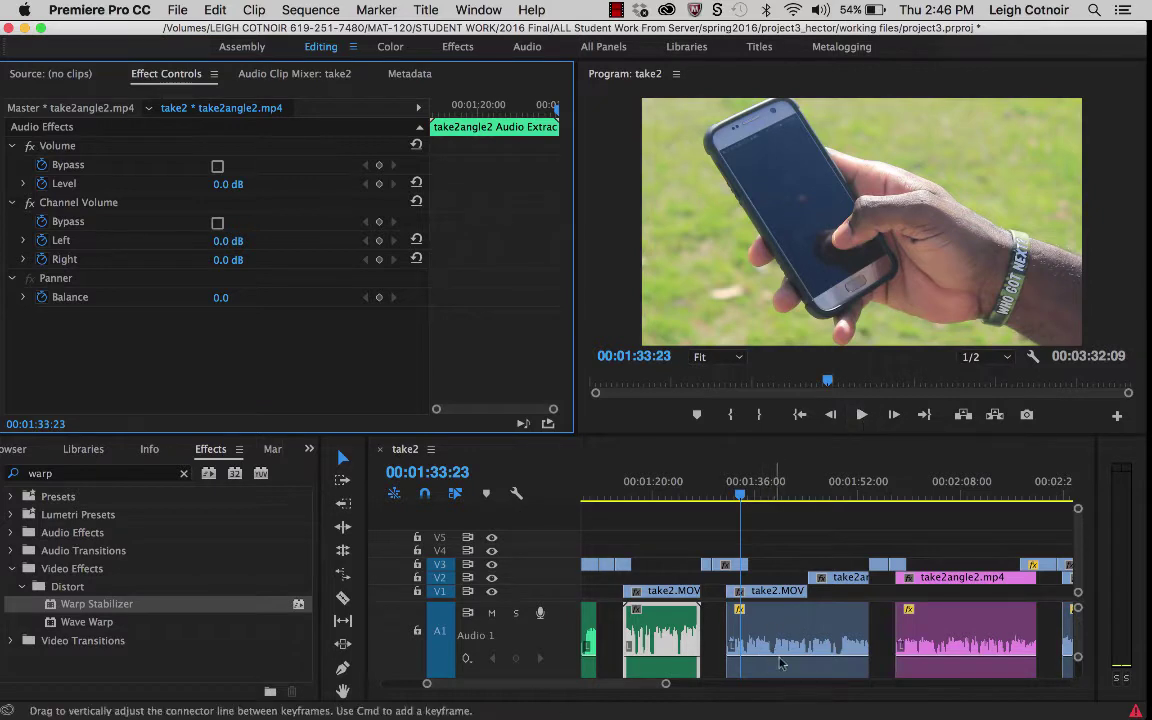
Play the take2 sequence from 00:01:33:23 to listen to the background noise in the interview audio.
scroll(808, 635, "down", 2)
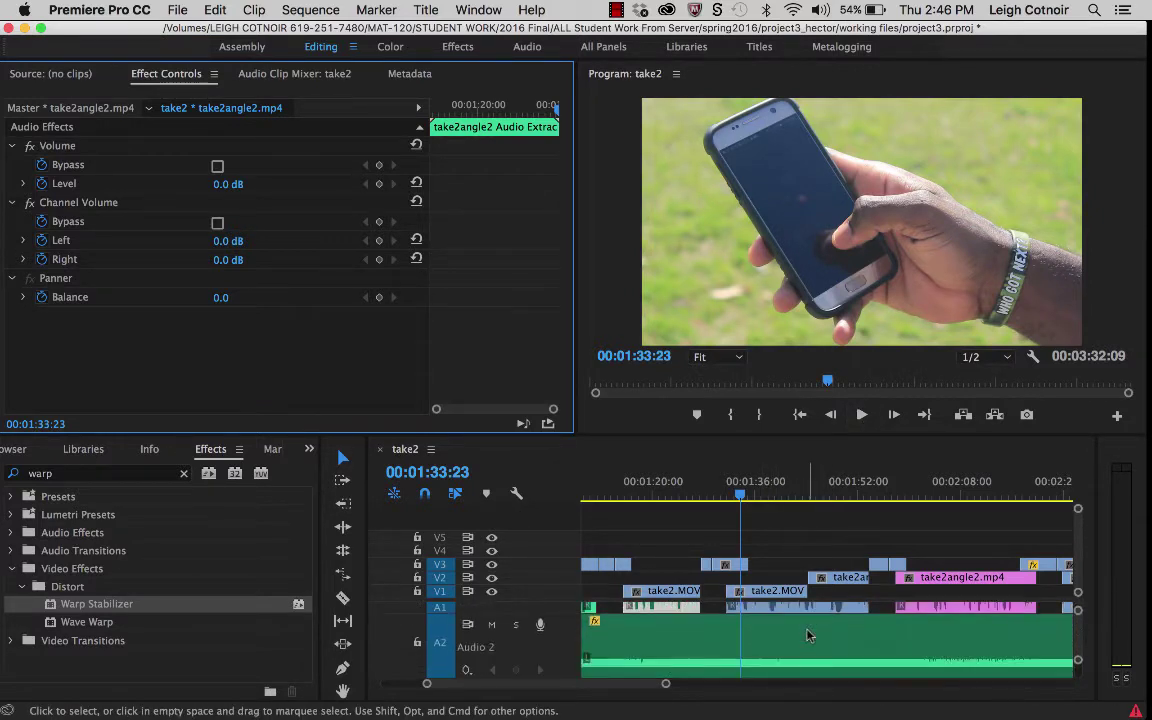
scroll(800, 655, "up", 2)
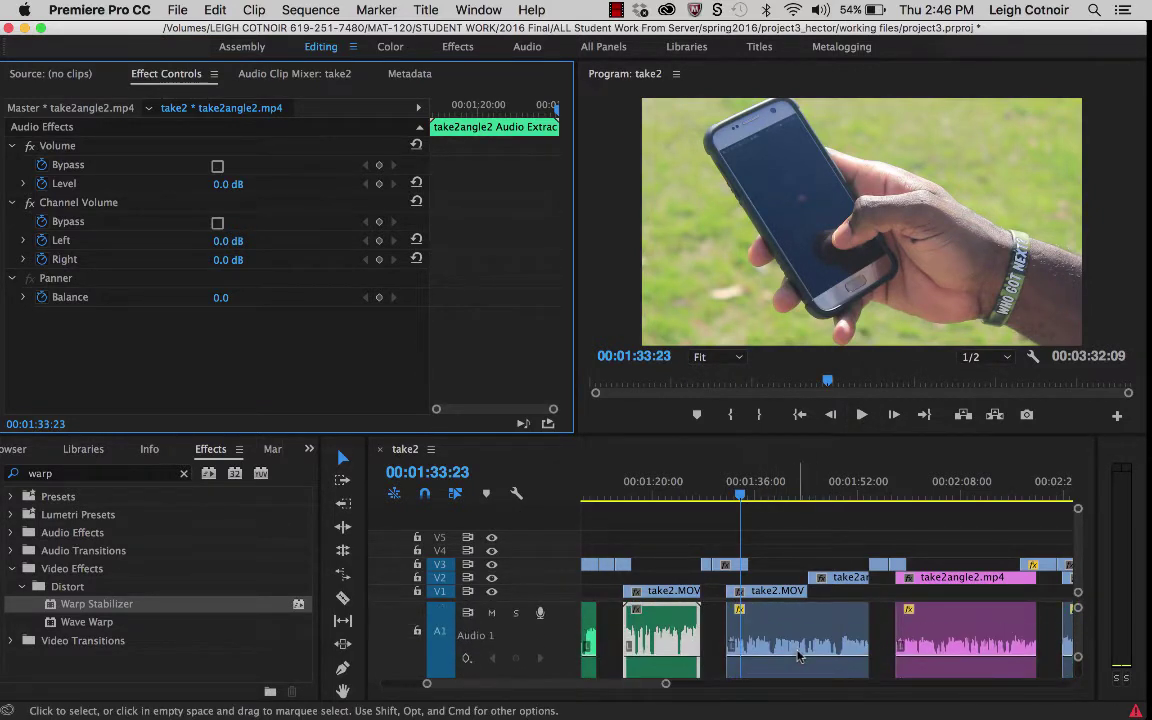
left_click(858, 416)
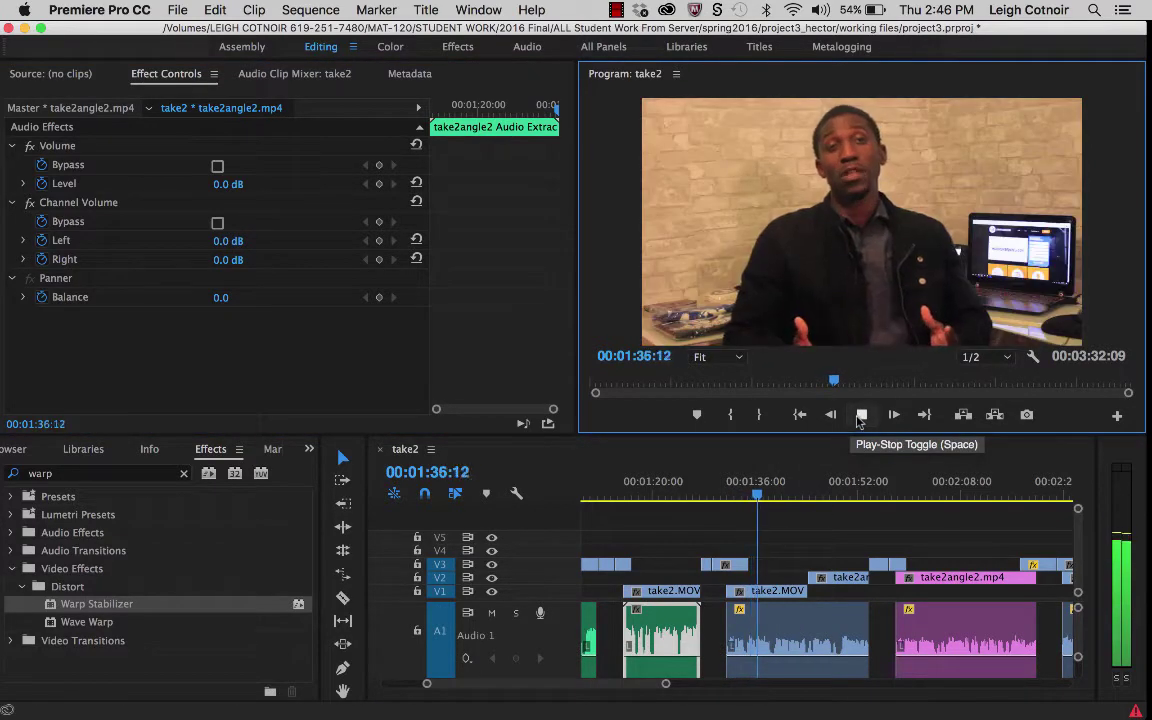
left_click(859, 417)
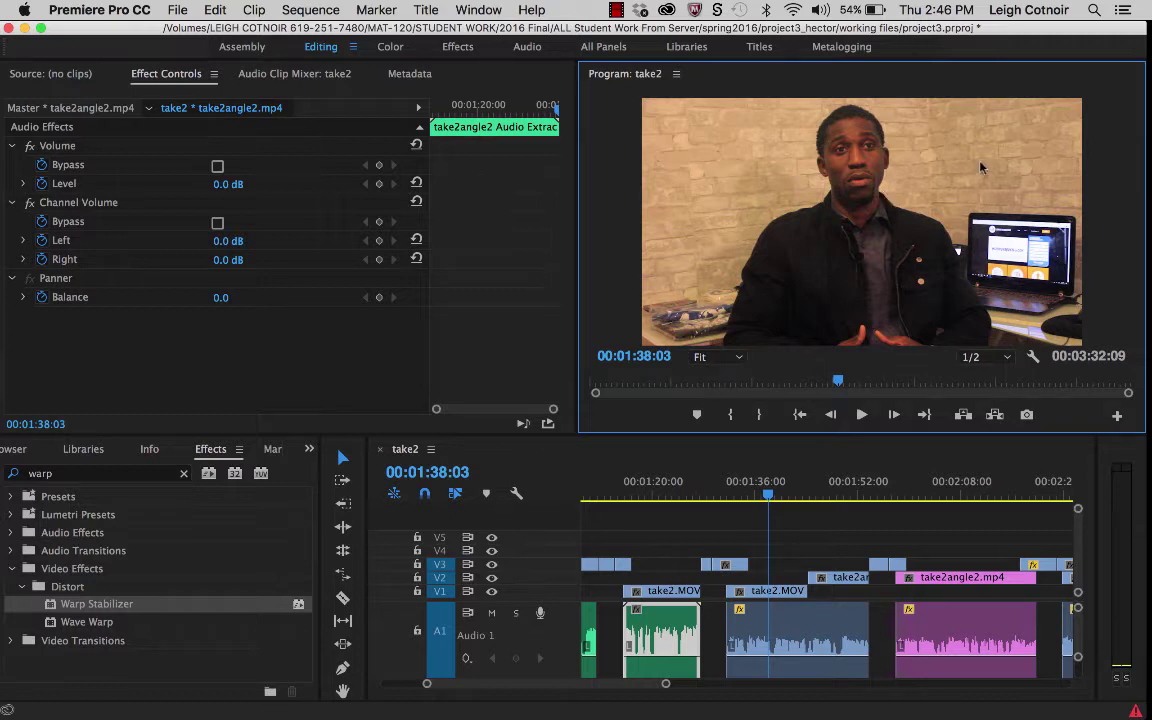
Open the interview audio clip under the playhead on track A1 for editing in Adobe Audition.
left_click(803, 630)
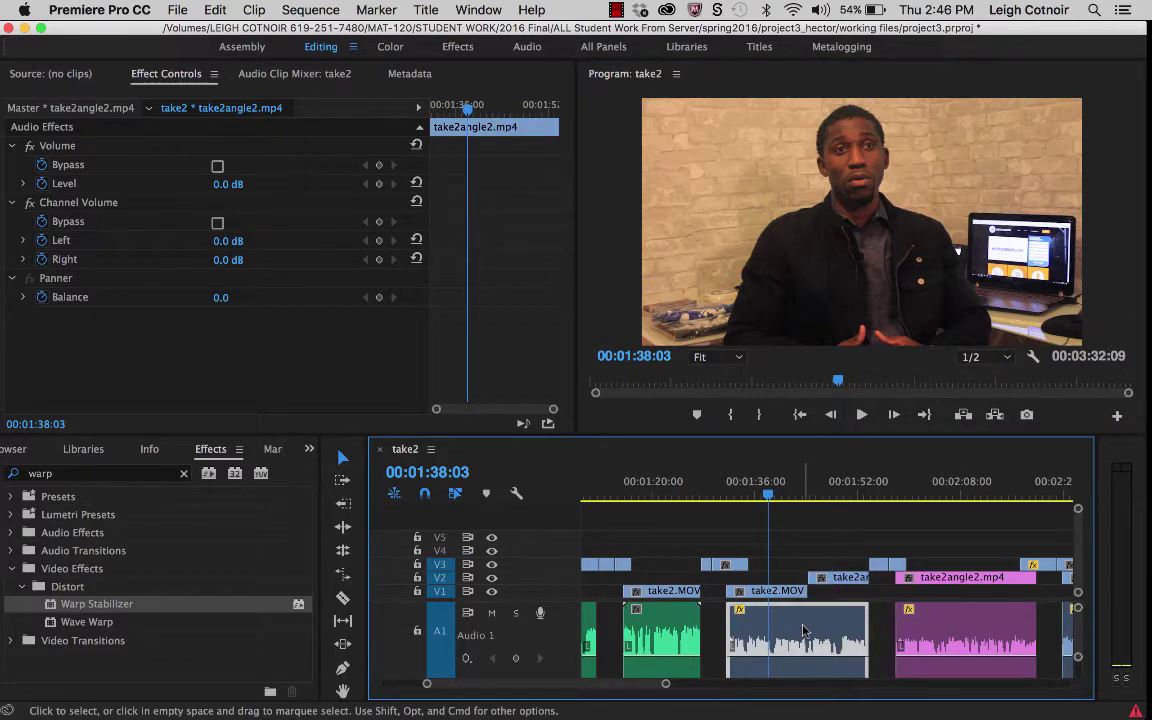
right_click(803, 630)
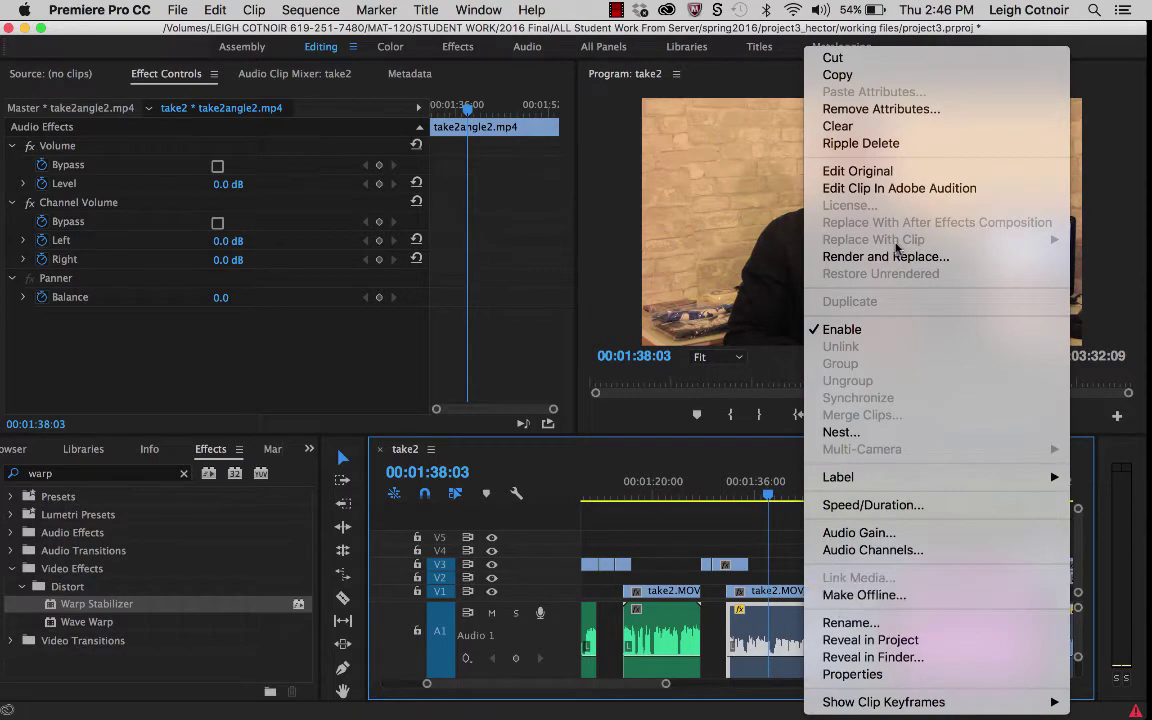
left_click(897, 190)
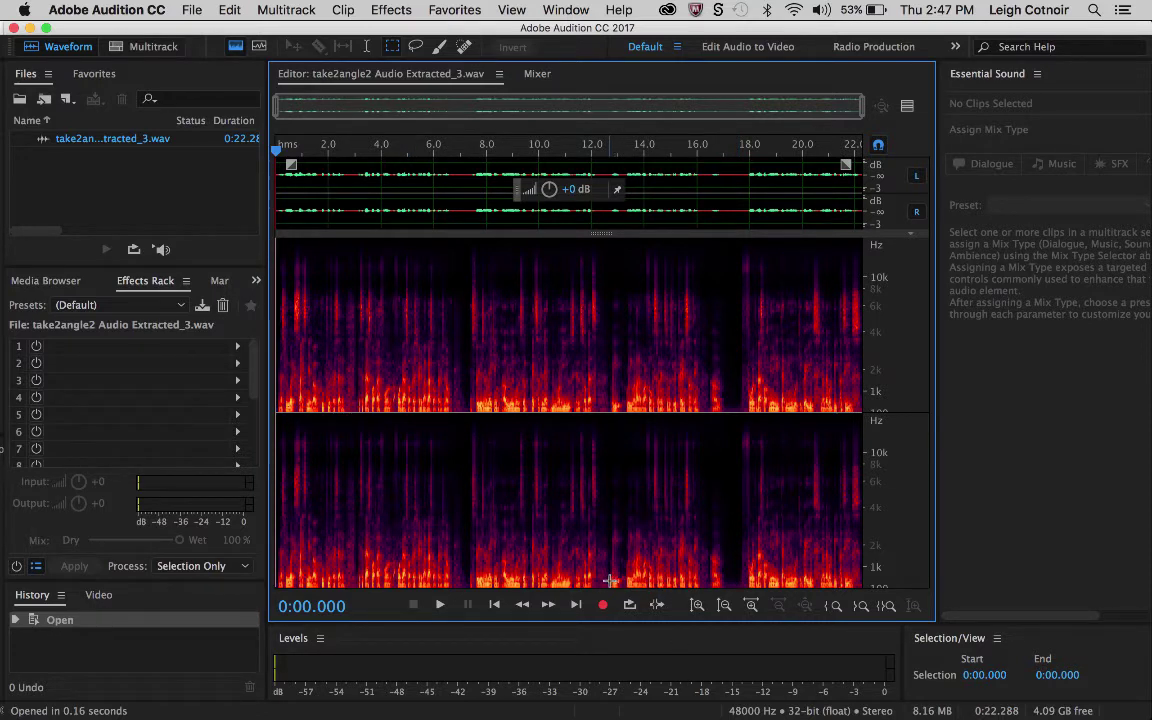
Mark the quiet gap at about 12 to 12.7 s and compare it in the waveform and spectral frequency displays.
left_click_drag(609, 580, 594, 579)
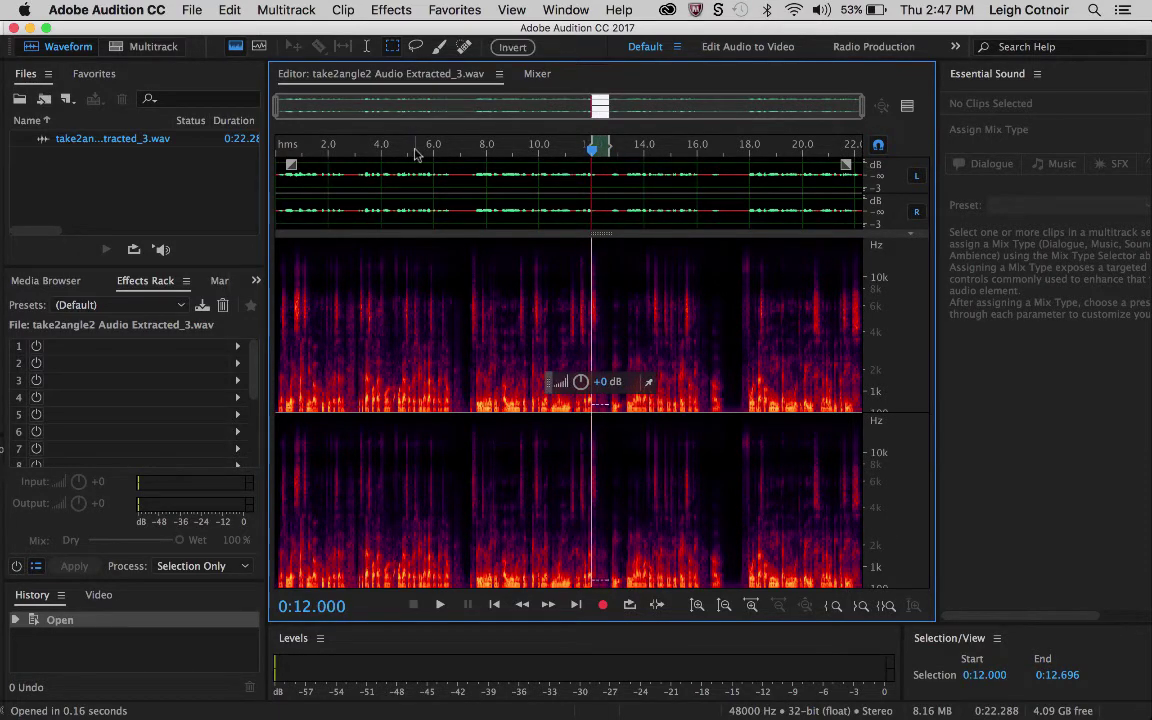
left_click(233, 46)
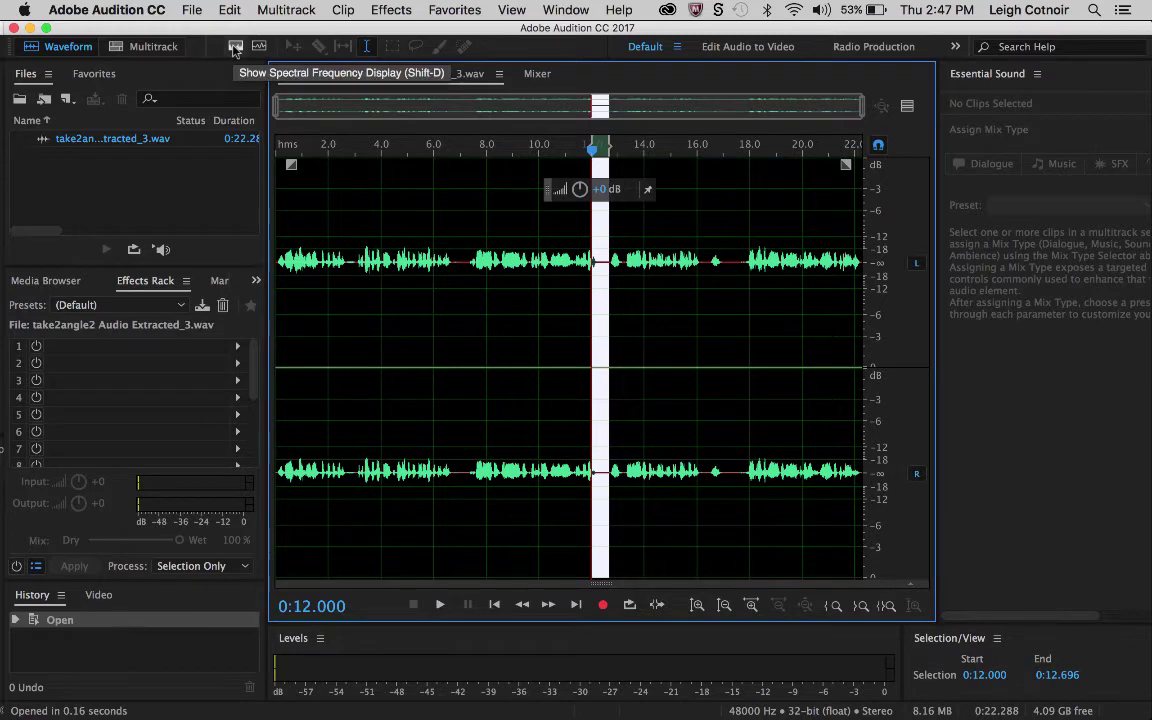
left_click(235, 48)
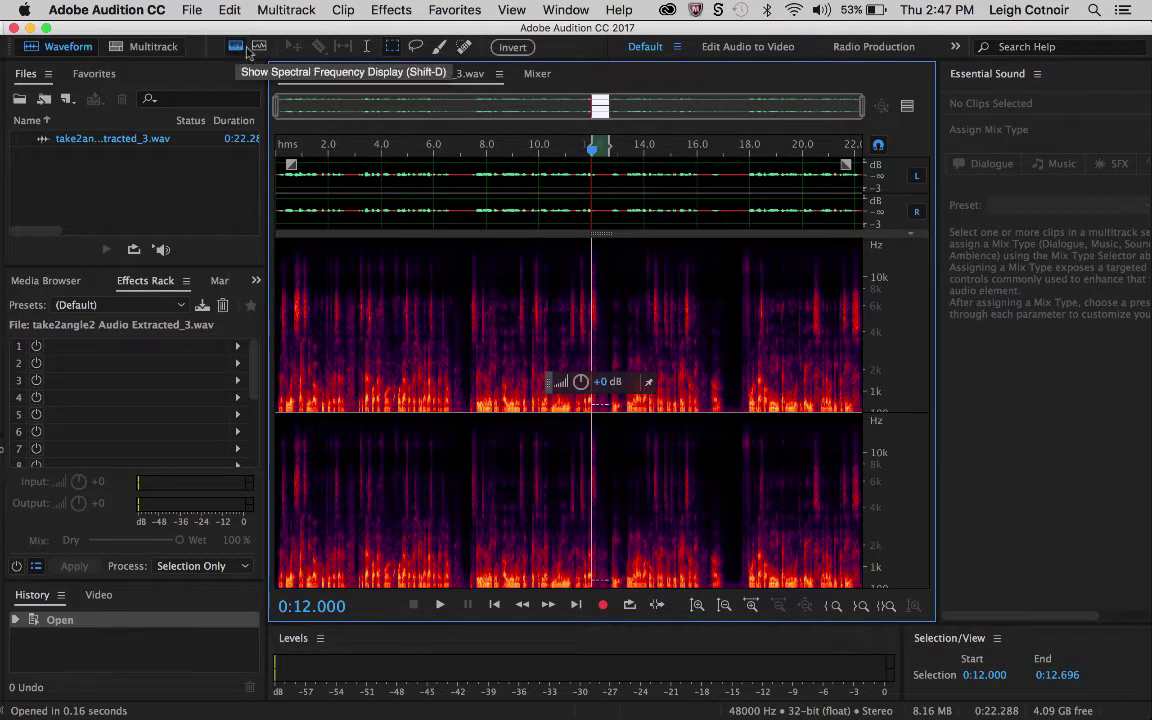
Switch to the Time Selection tool and listen to the pause from about 12 s and again from about 11.5 s.
left_click(368, 47)
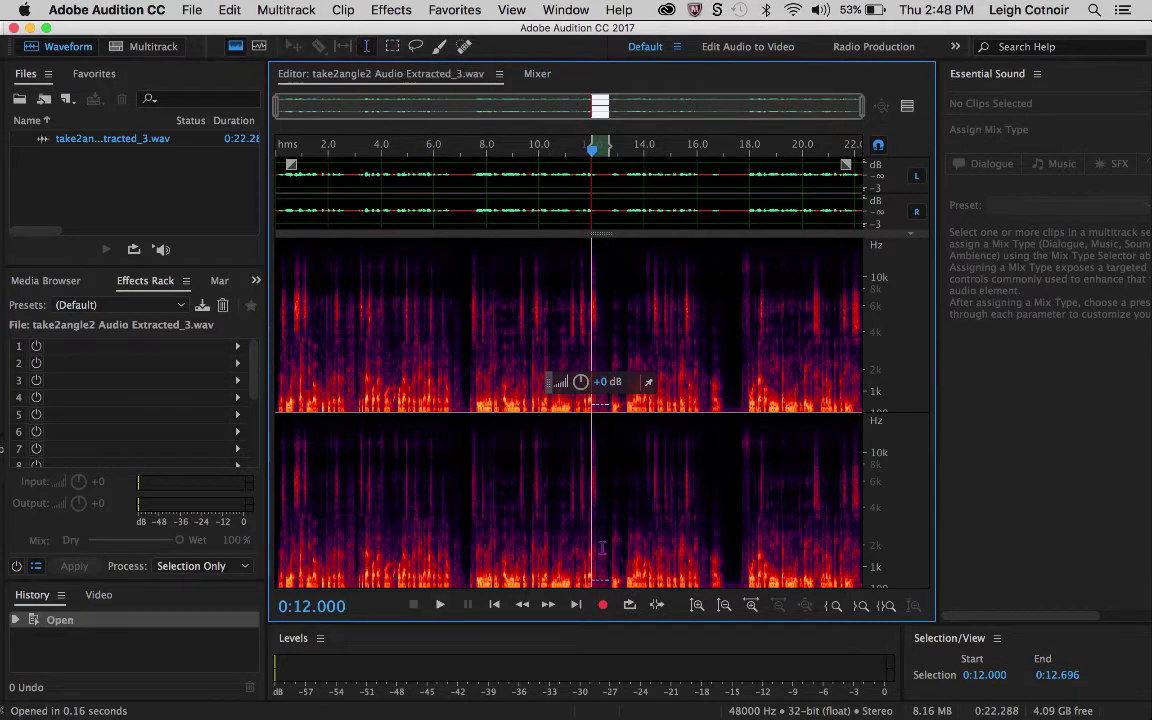
left_click(408, 516)
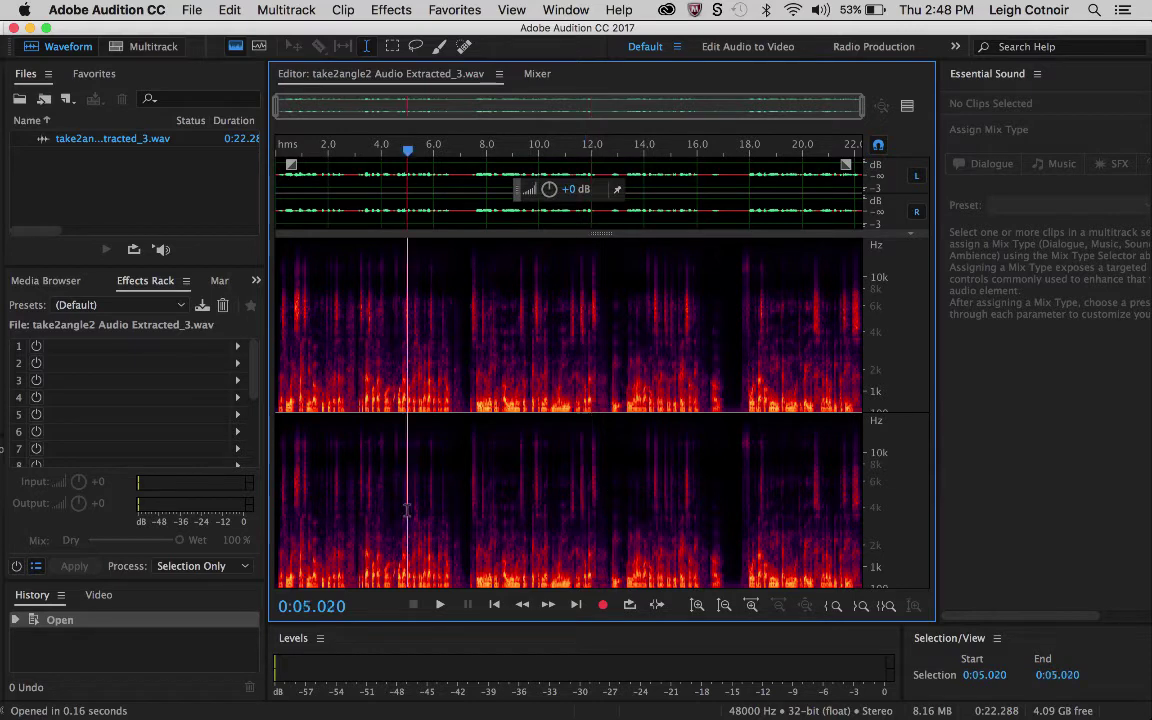
left_click(596, 538)
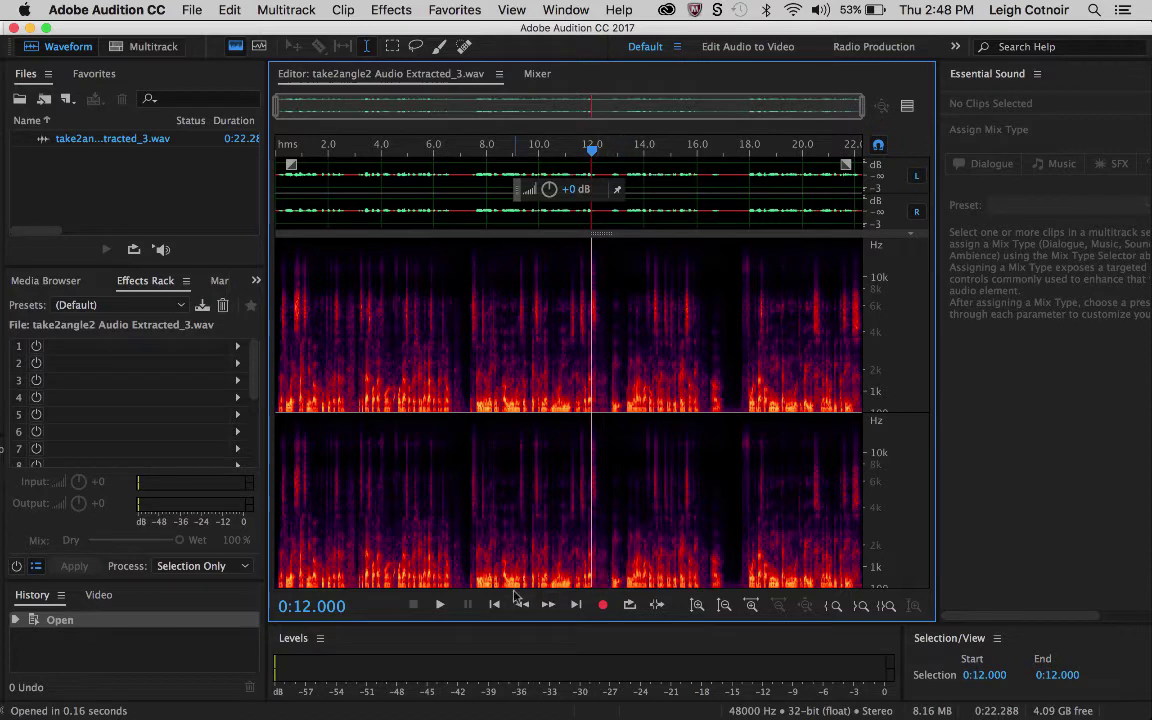
key("space")
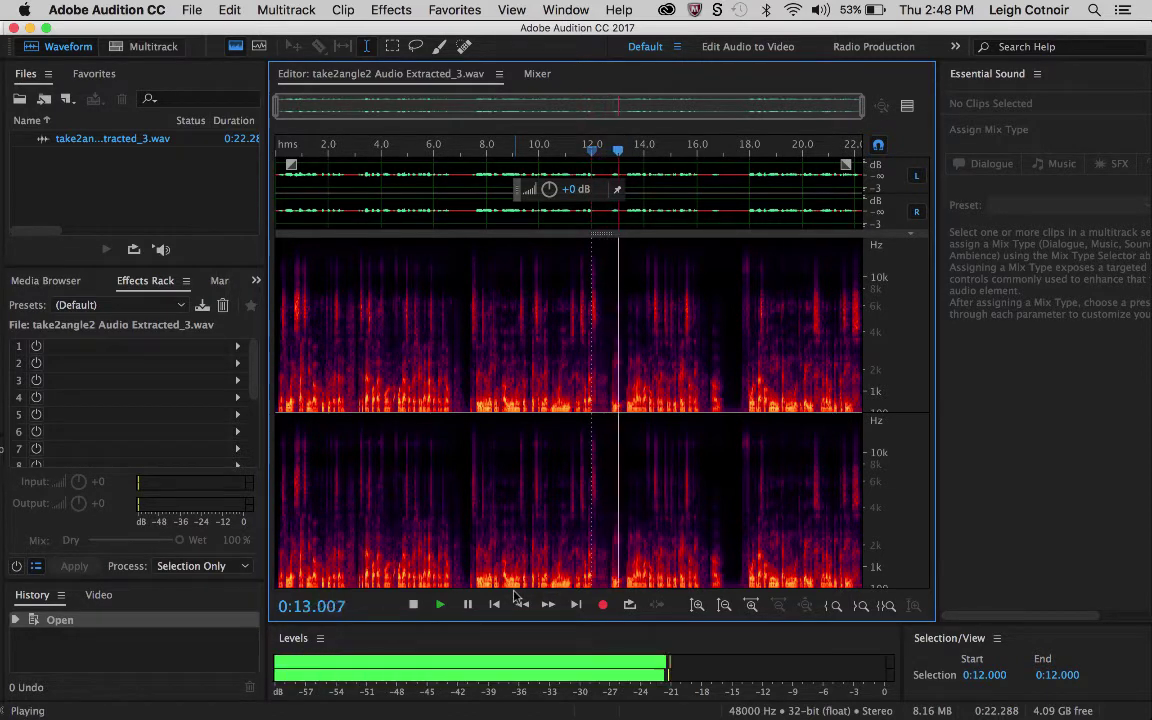
key("space")
left_click(578, 300)
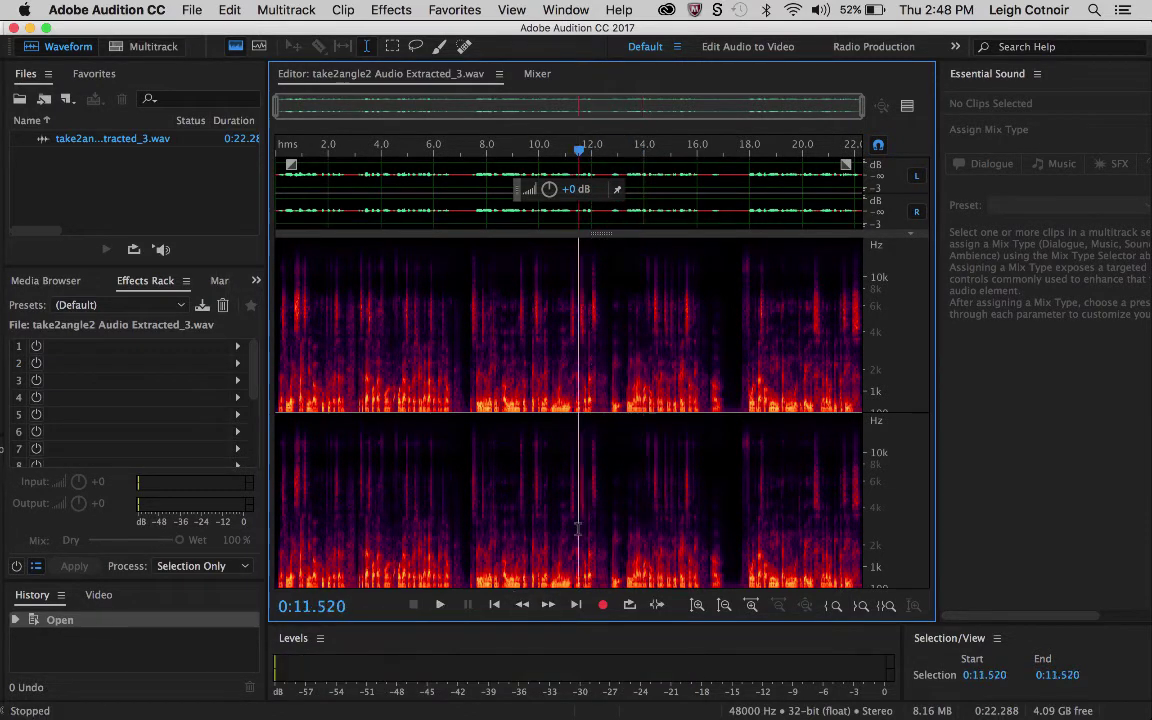
key("space")
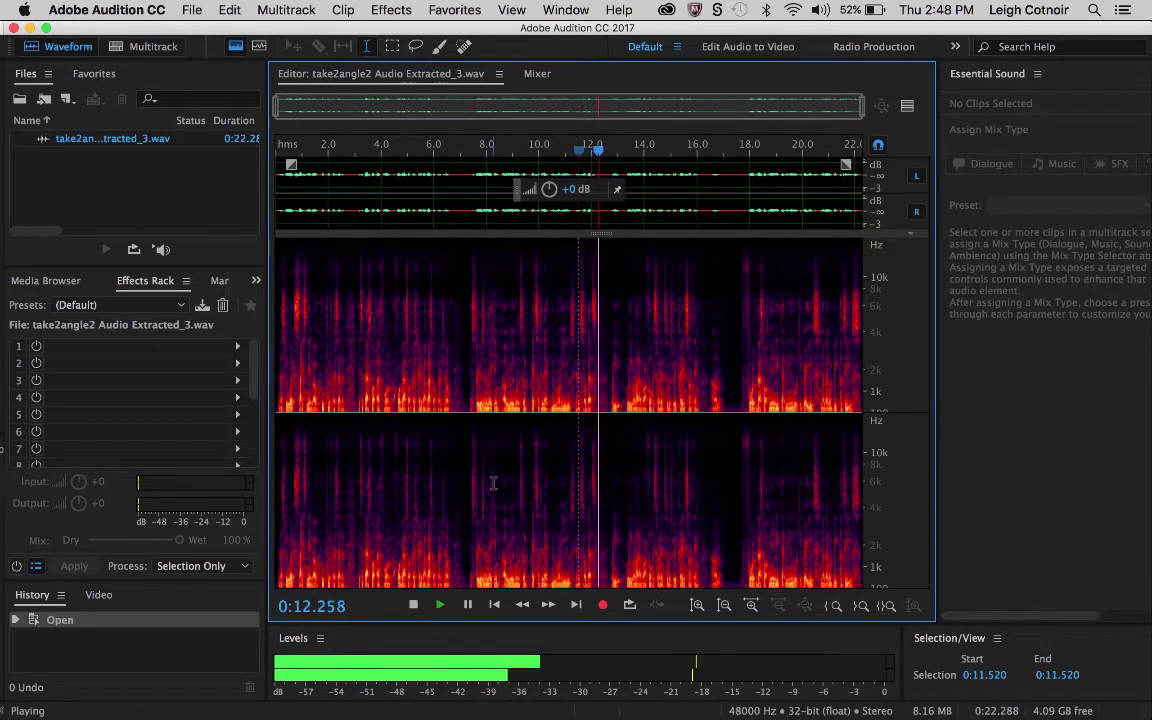
key("space")
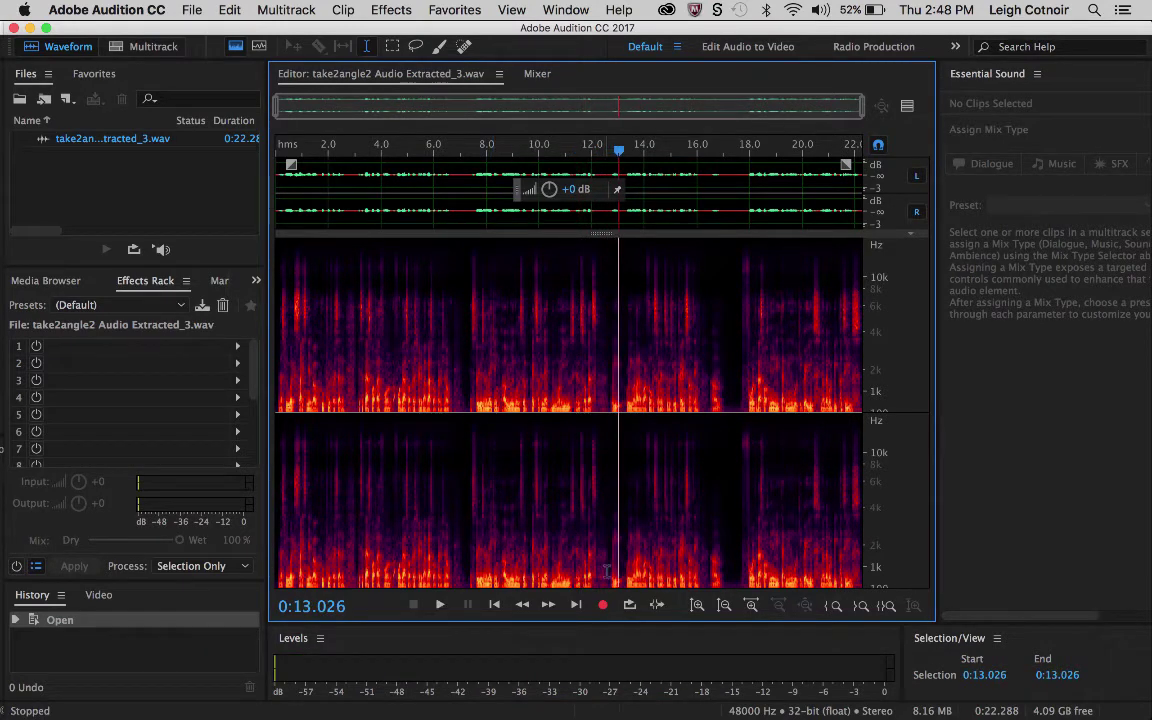
Try time selections over the quiet gaps at about 12.3 to 12.7 s and 17.3 to 17.7 s.
left_click_drag(611, 574, 599, 577)
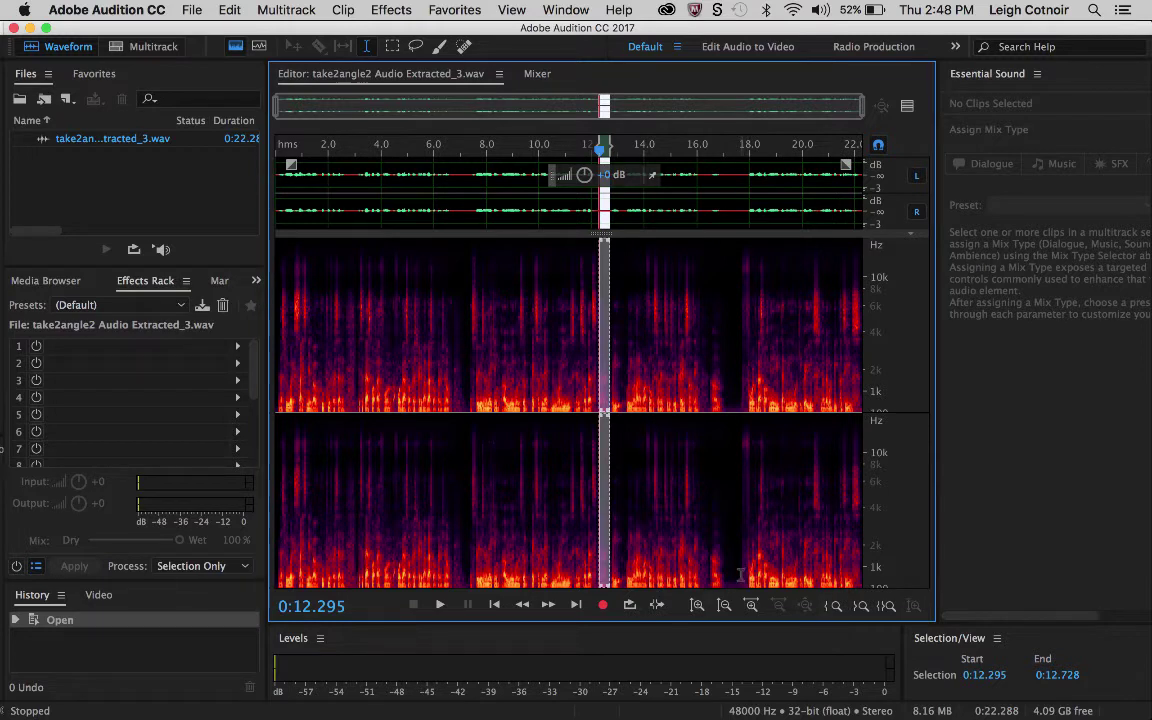
left_click(741, 580)
left_click_drag(735, 583, 730, 583)
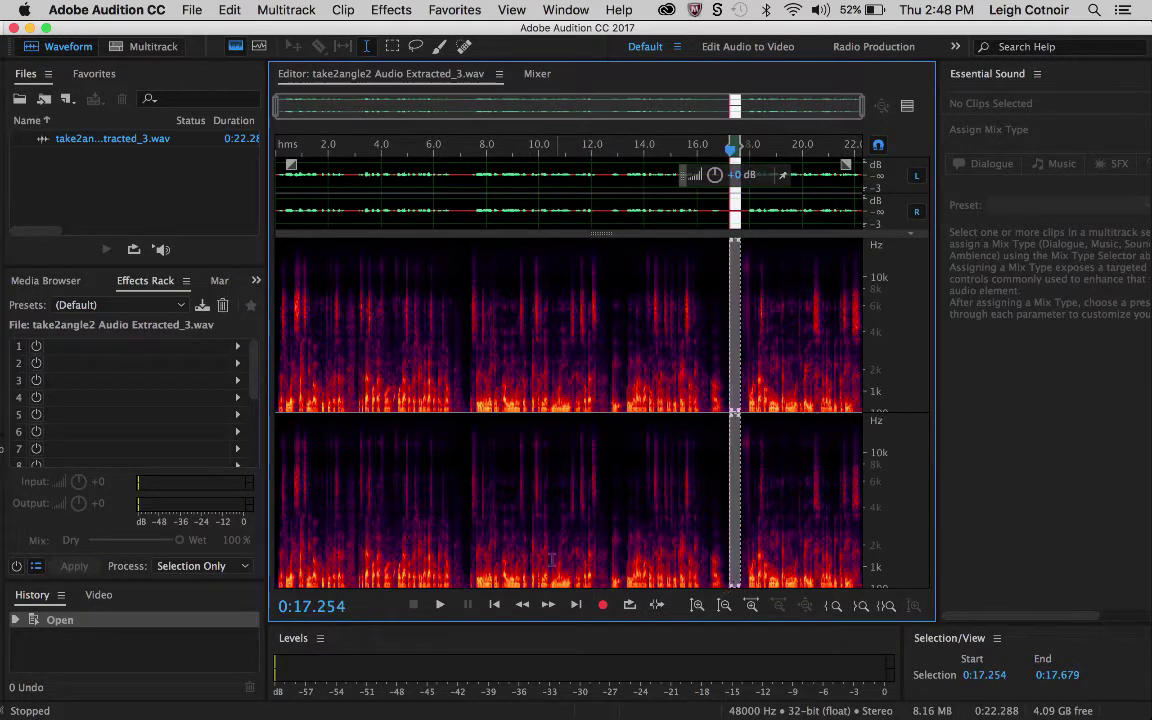
left_click_drag(599, 576, 609, 577)
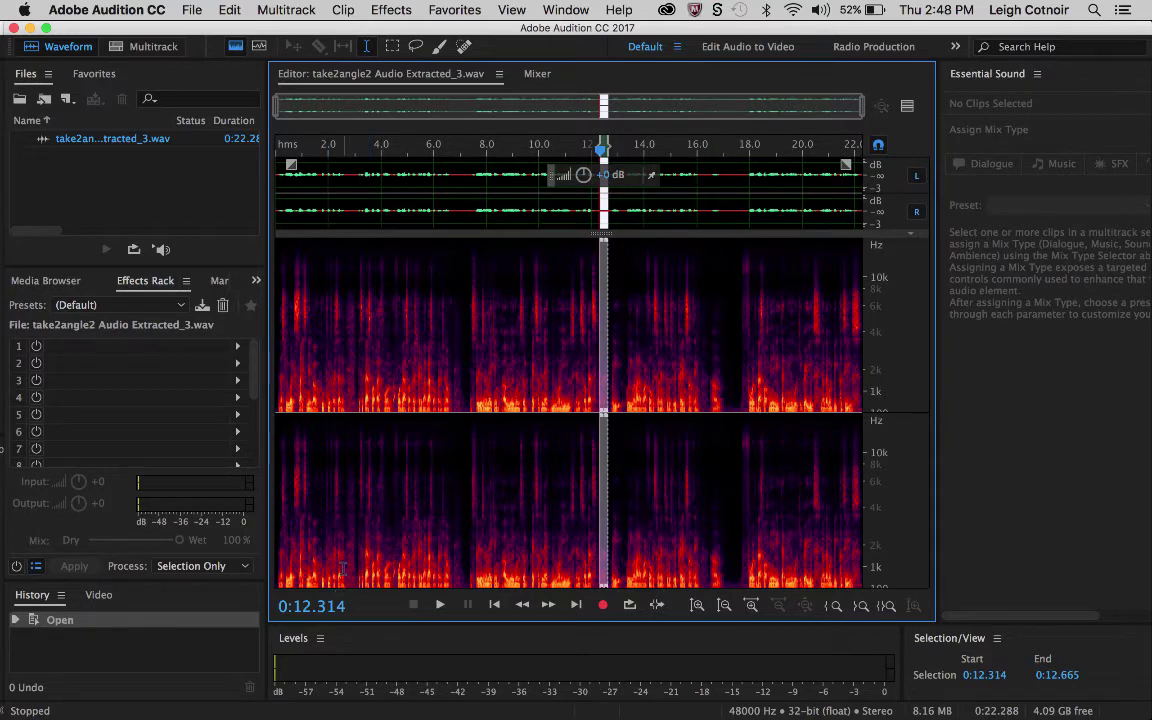
Listen to the short pauses starting at about 2.7 s and 6.7 s to find one with only background noise.
left_click(343, 572)
key("space")
key("space")
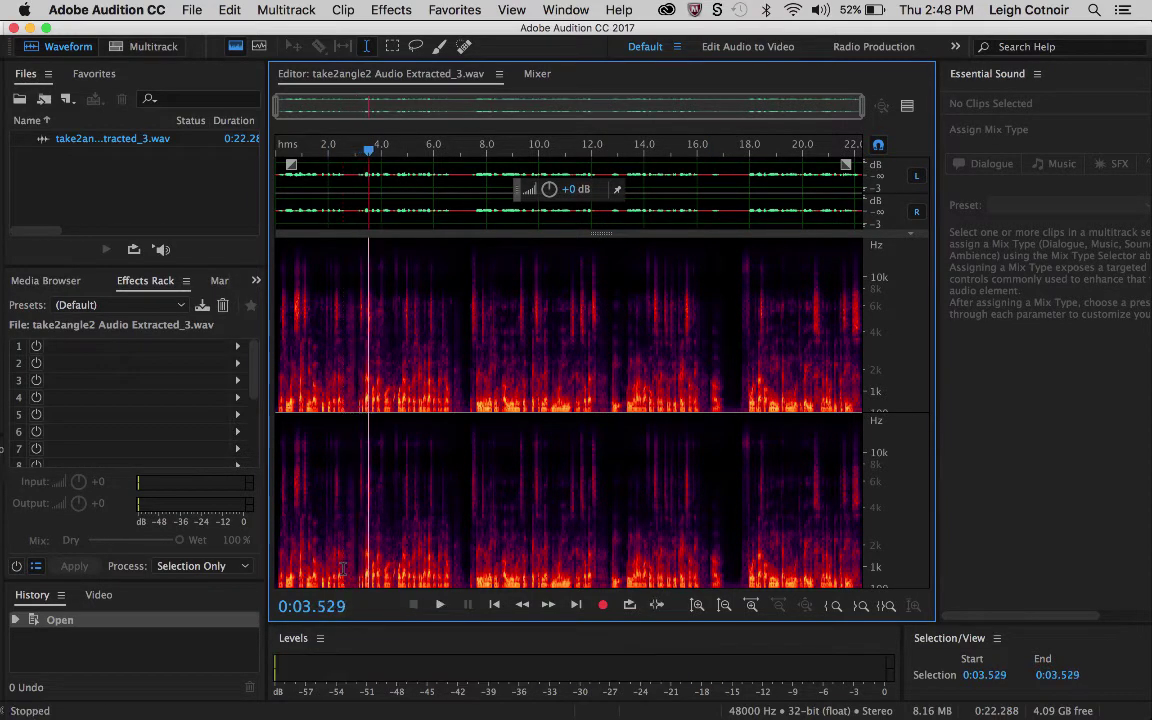
left_click(346, 562)
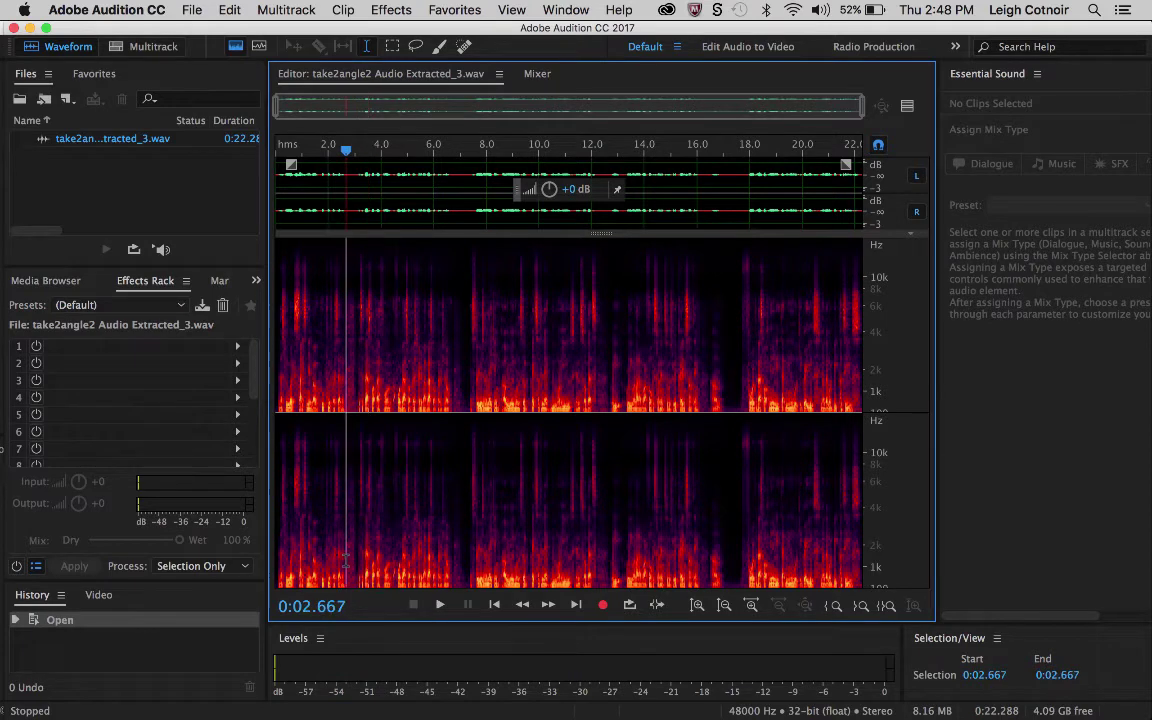
key("space")
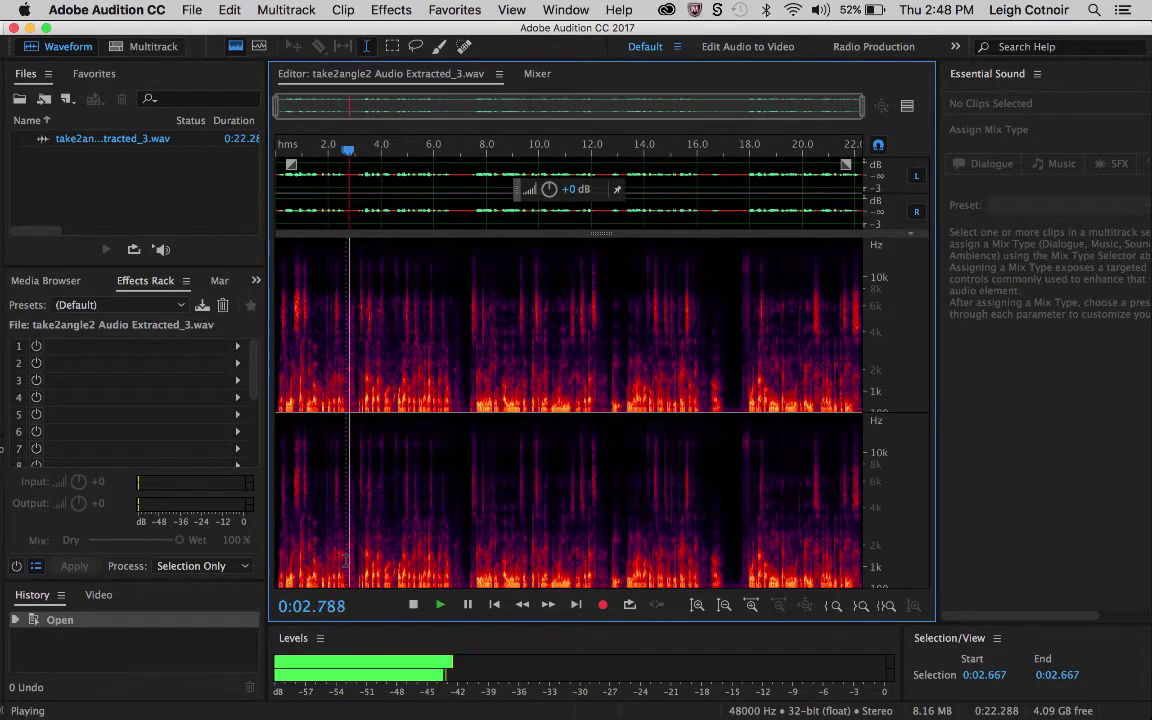
key("space")
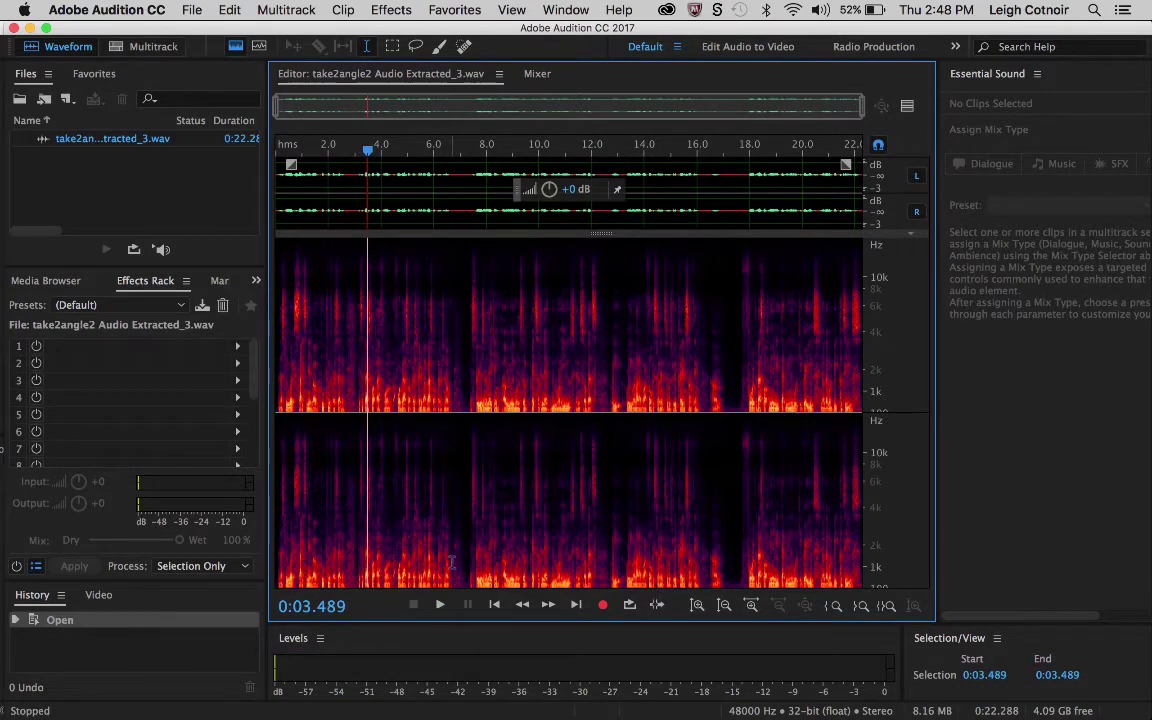
left_click(452, 565)
key("space")
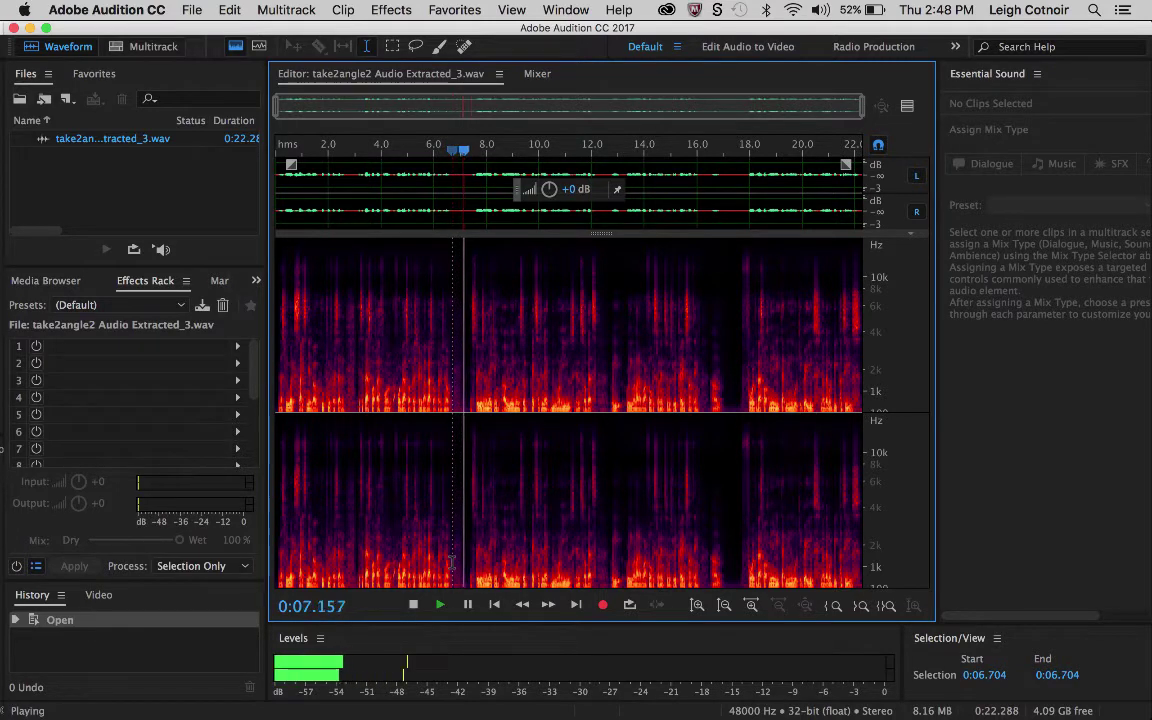
key("space")
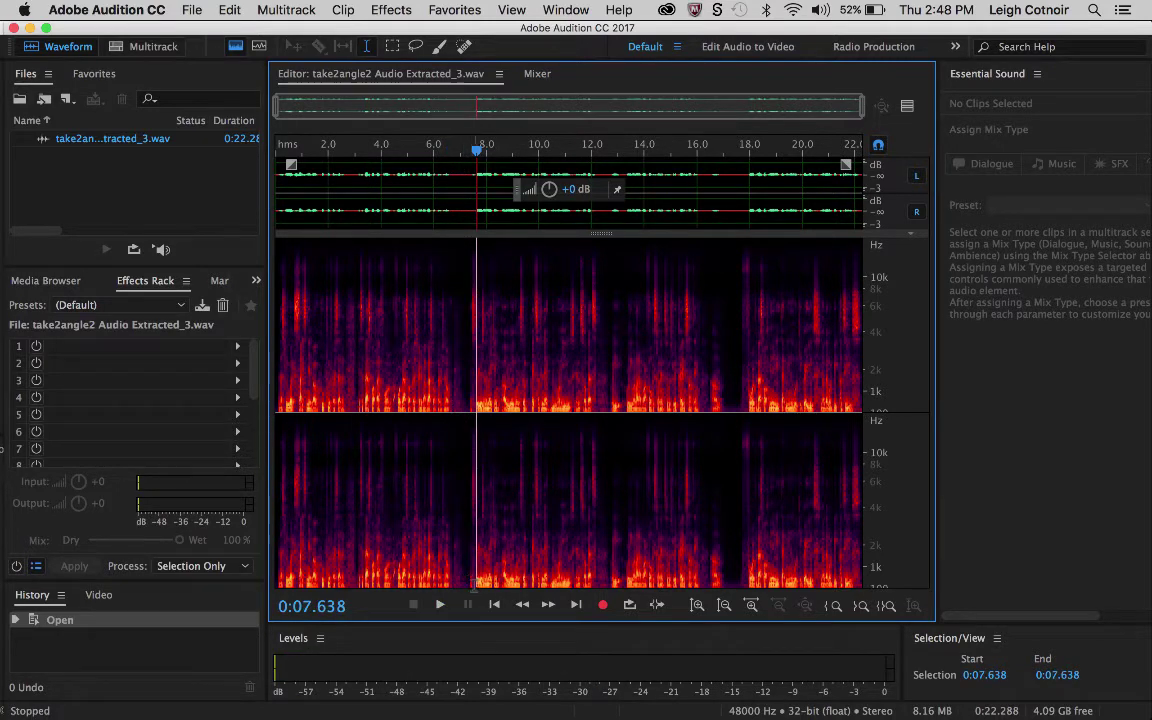
Marquee-select the lower frequencies of the quiet gap from about 6.8 to 7.25 s in the spectral display.
left_click_drag(470, 580, 455, 581)
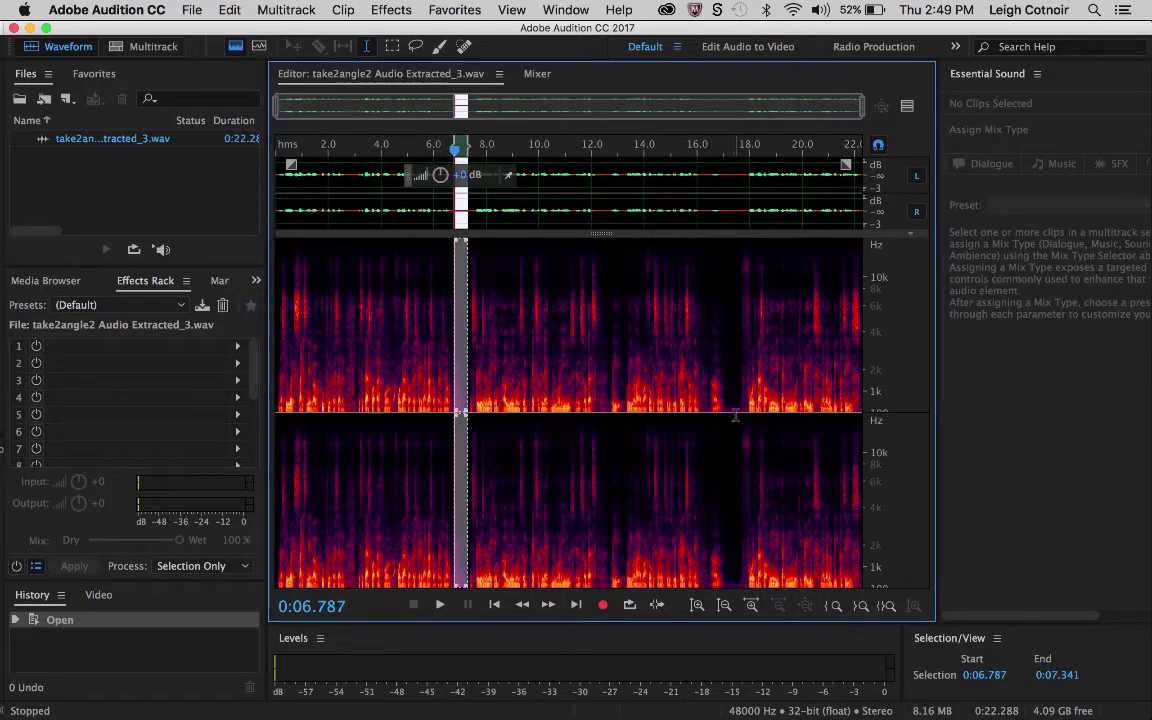
left_click(545, 556)
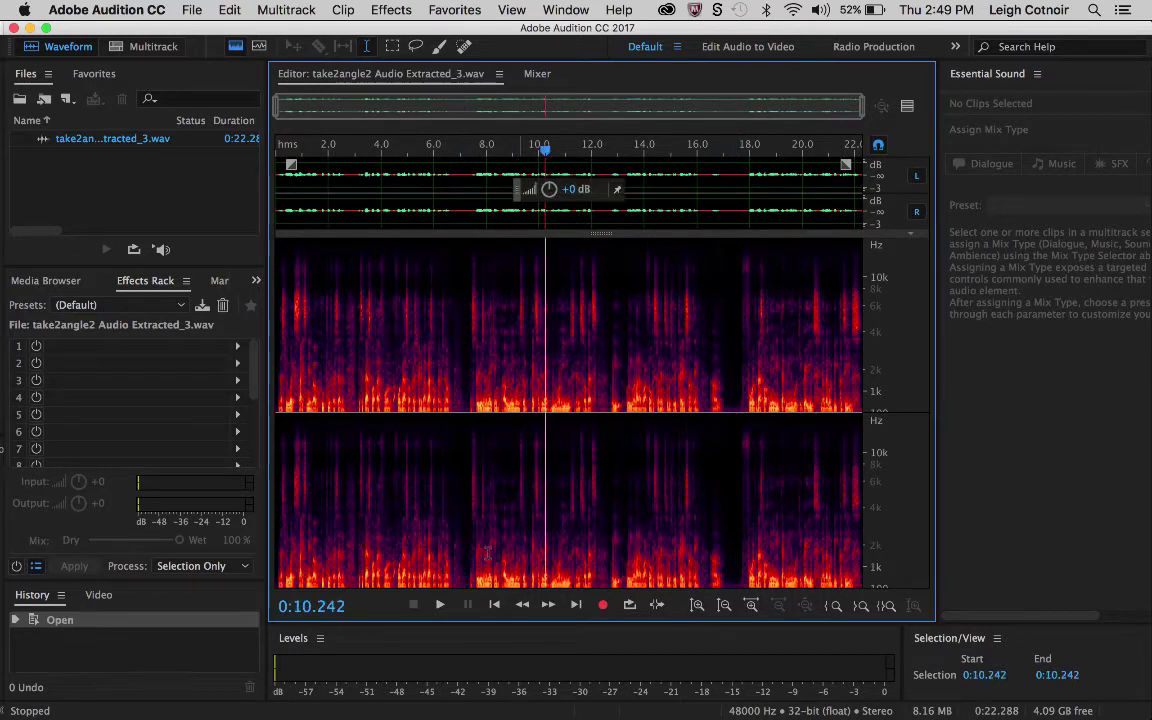
left_click(392, 46)
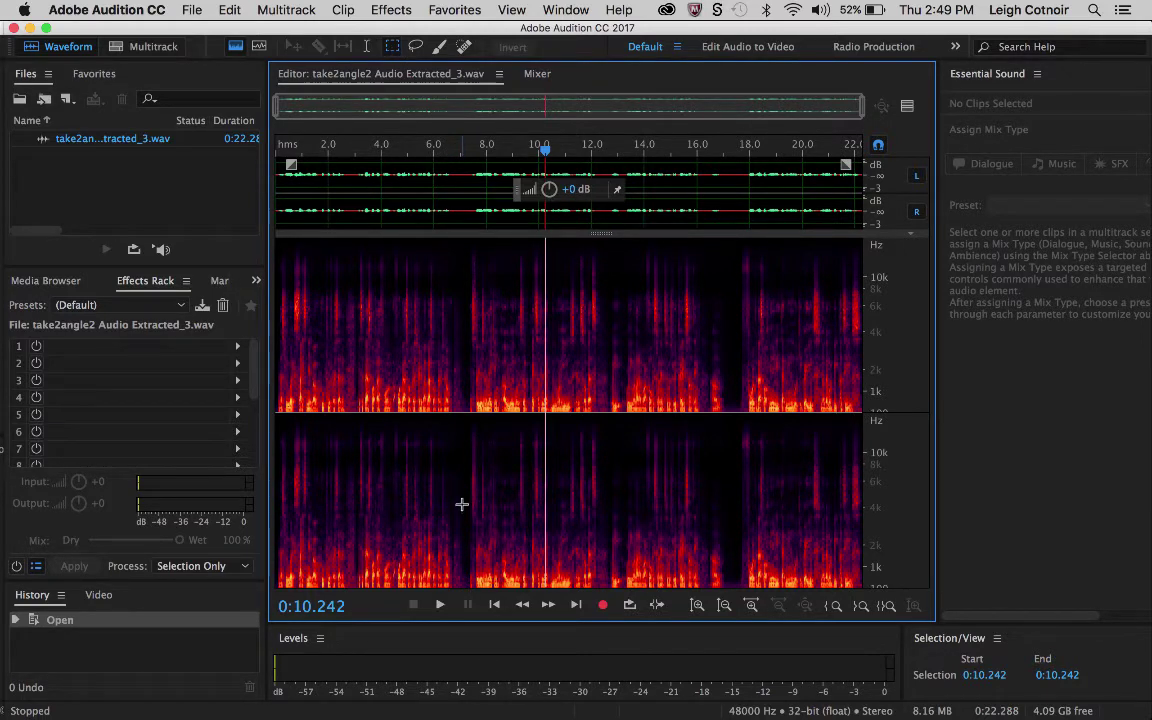
left_click_drag(466, 490, 454, 600)
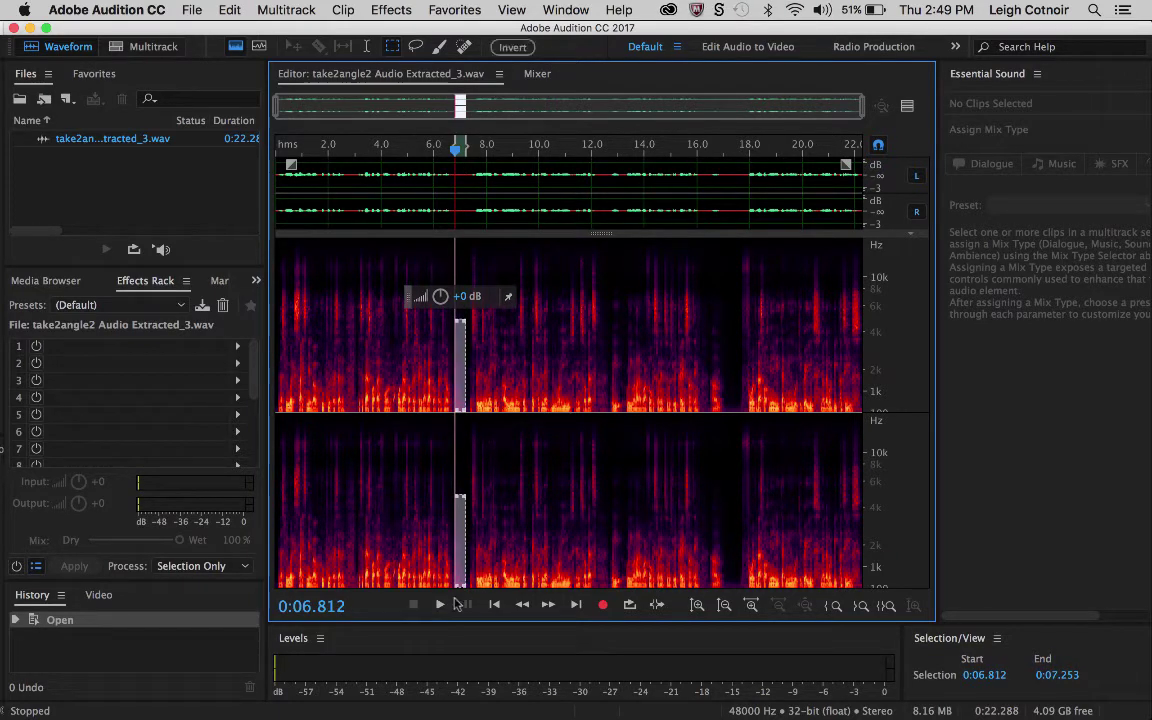
Capture a noise print from the selected quiet gap and accept the alert.
right_click(457, 516)
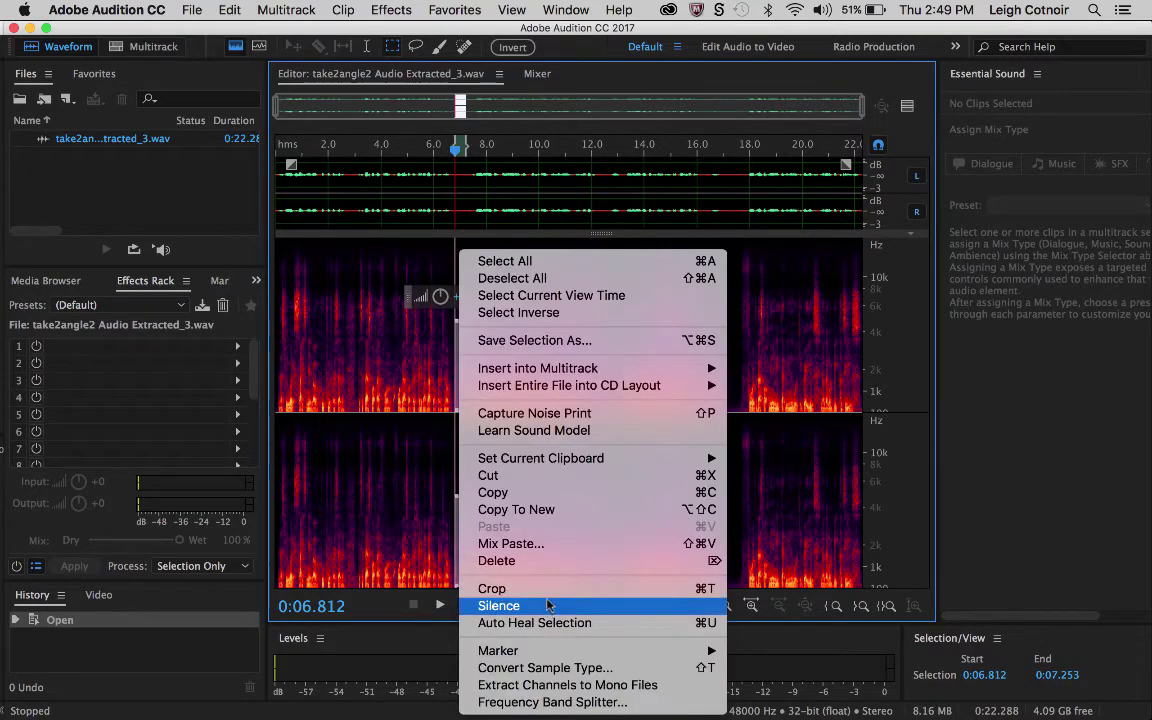
left_click(567, 413)
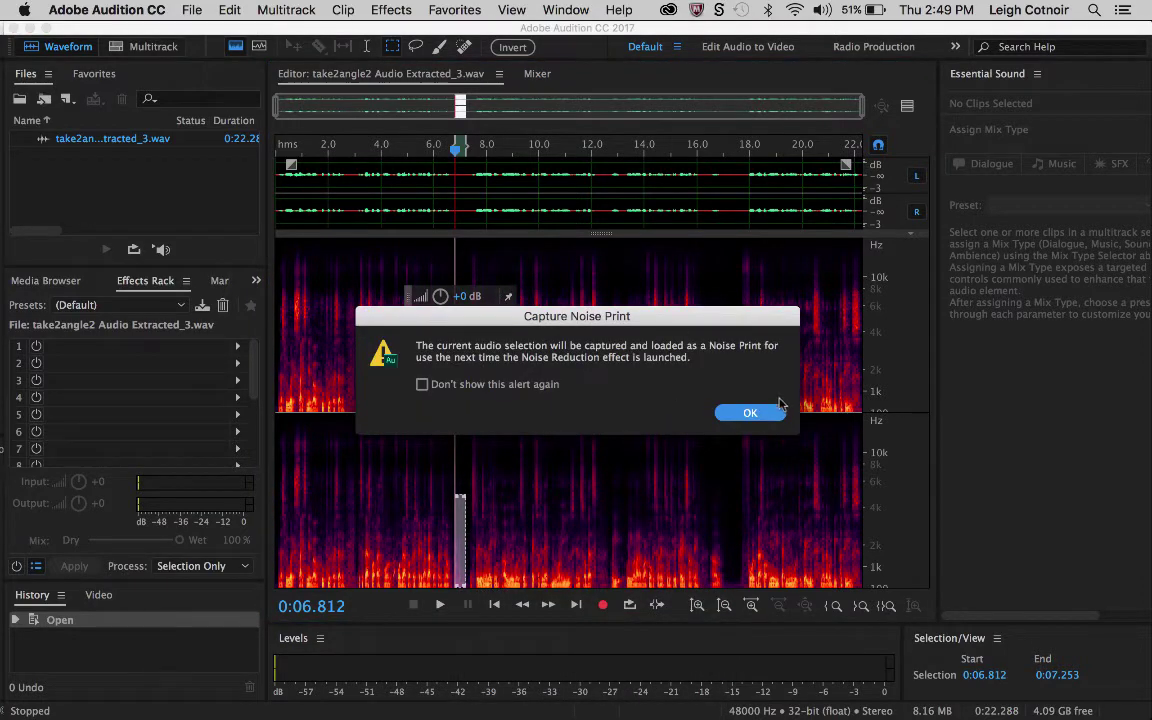
left_click(745, 413)
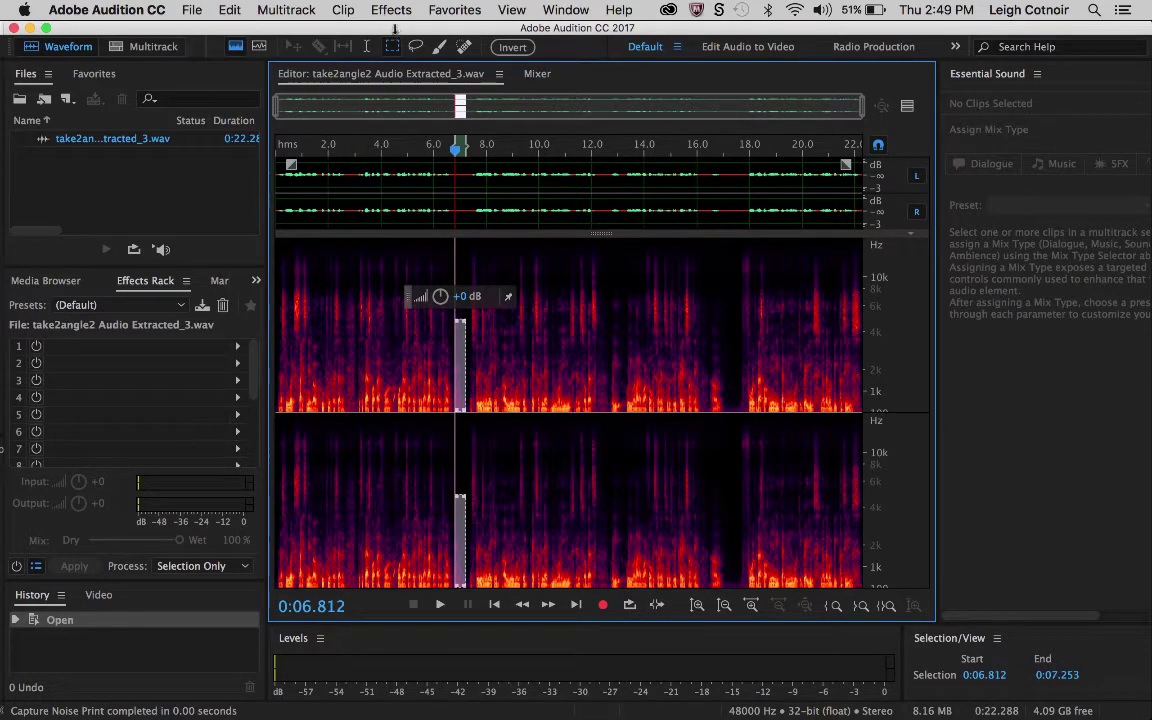
Open the Noise Reduction (process) effect with the captured noise print and extend the selection to the entire file.
left_click(390, 9)
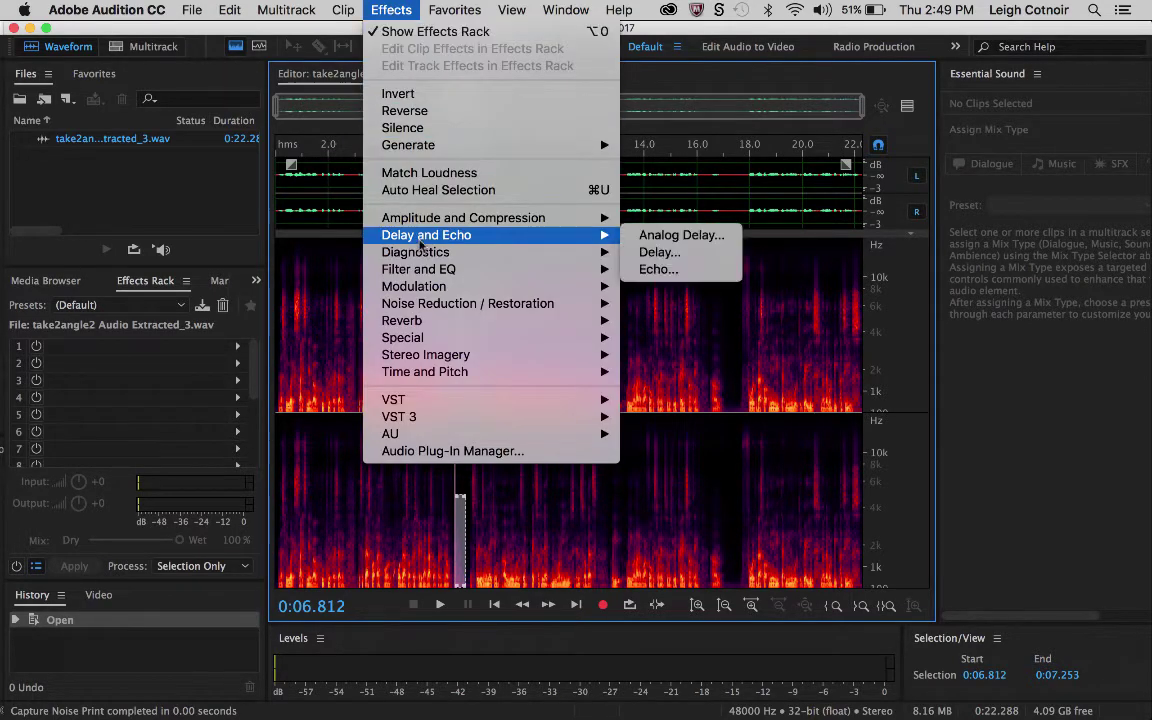
mouse_move(440, 310)
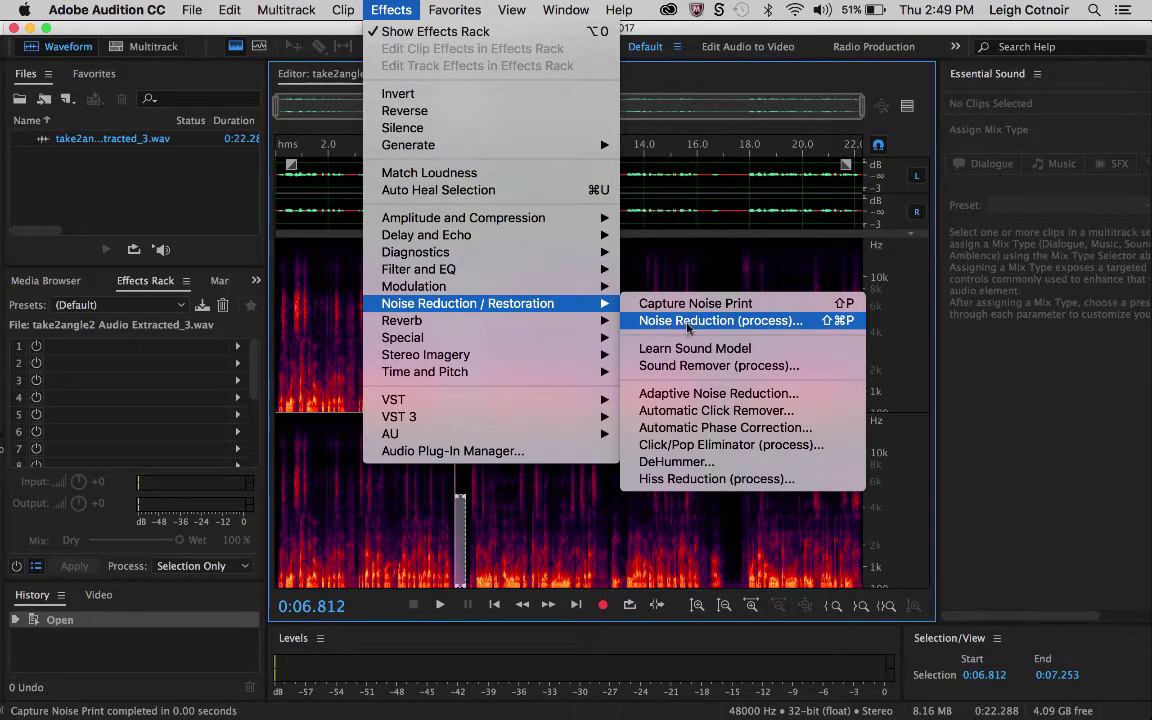
left_click(727, 324)
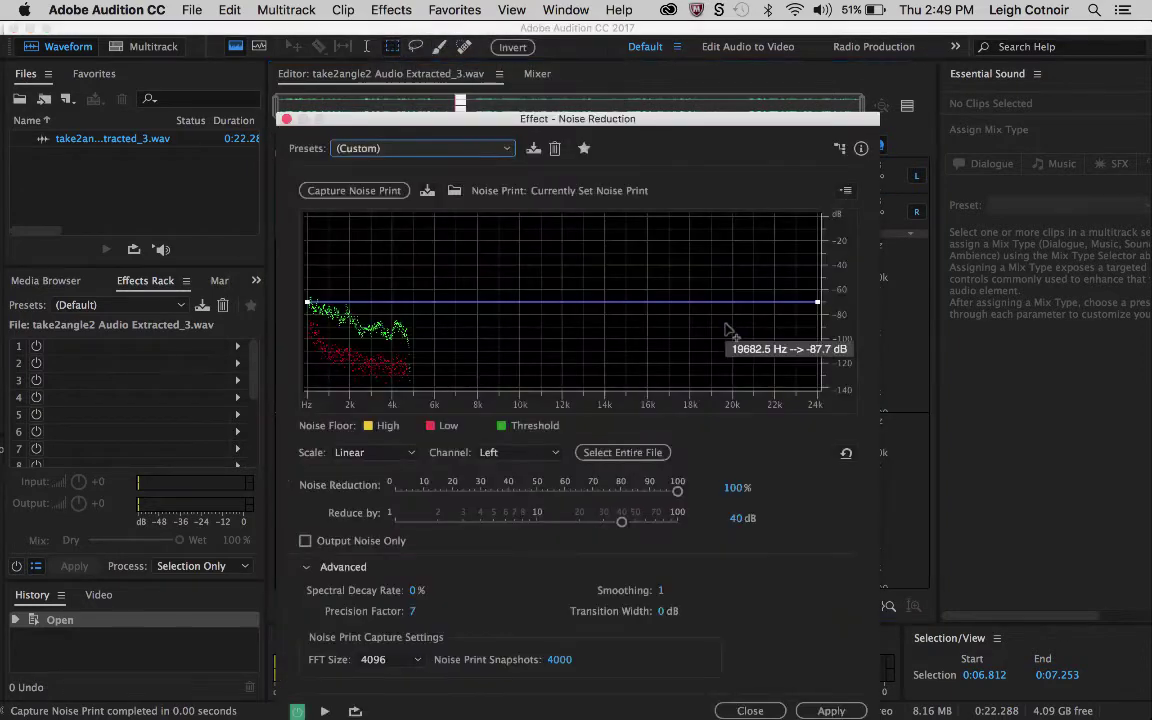
left_click(604, 455)
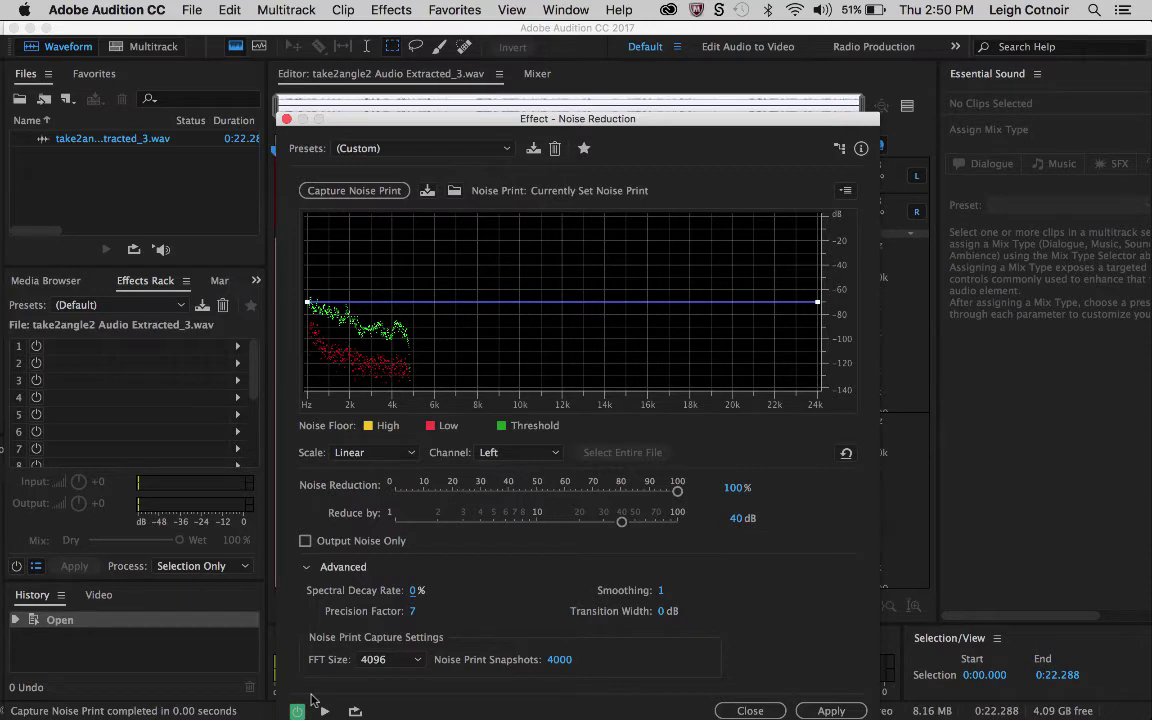
Preview the noise reduction on the whole file, bypassing the effect and re-enabling it during playback to compare.
key("space")
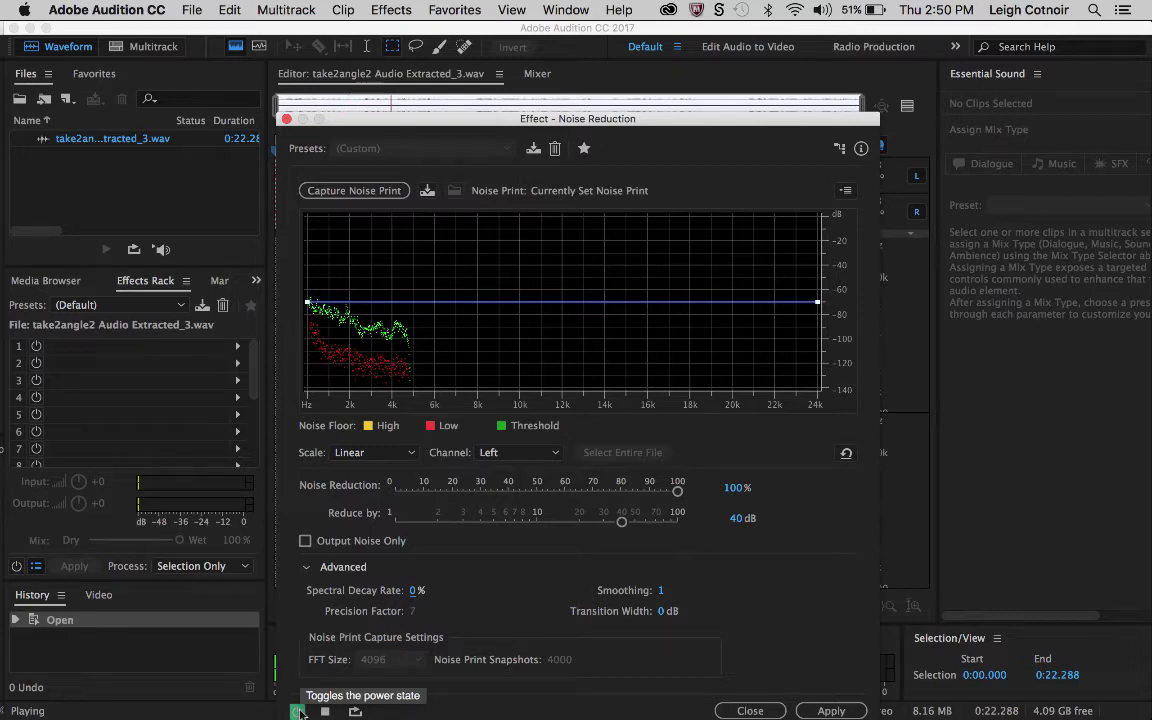
left_click(298, 711)
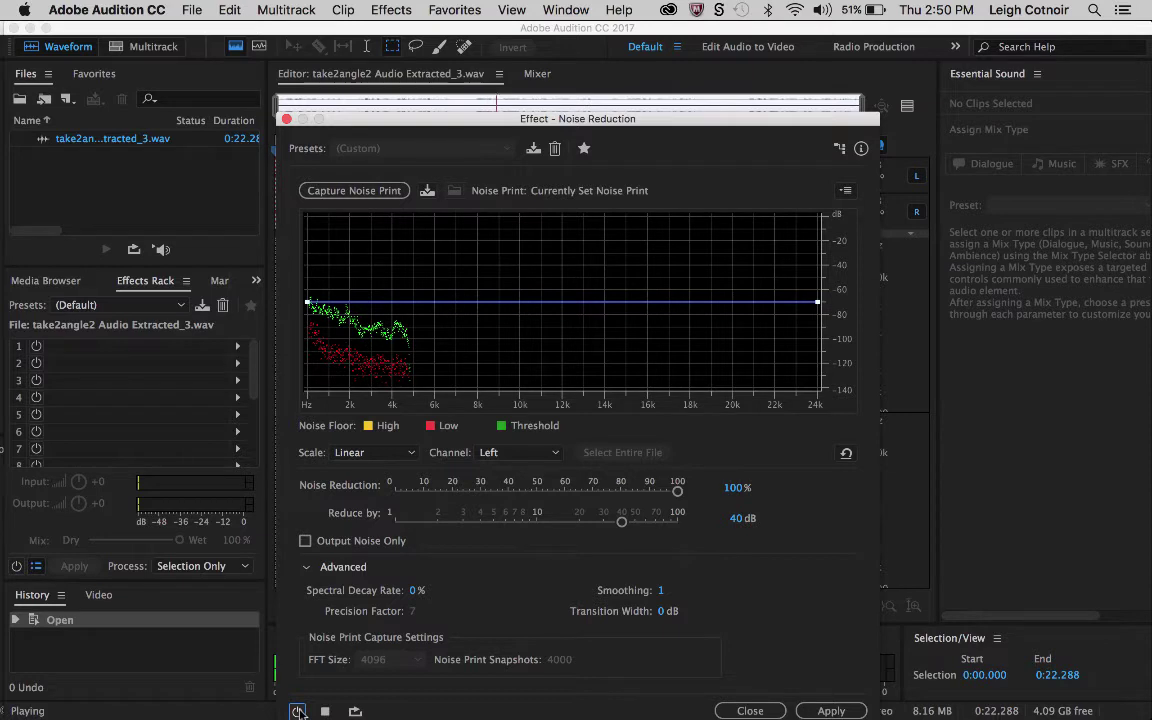
left_click(298, 711)
Check the Scale and Channel options, keep Linear and Left, and apply the noise reduction at 100% and 40 dB.
left_click(378, 452)
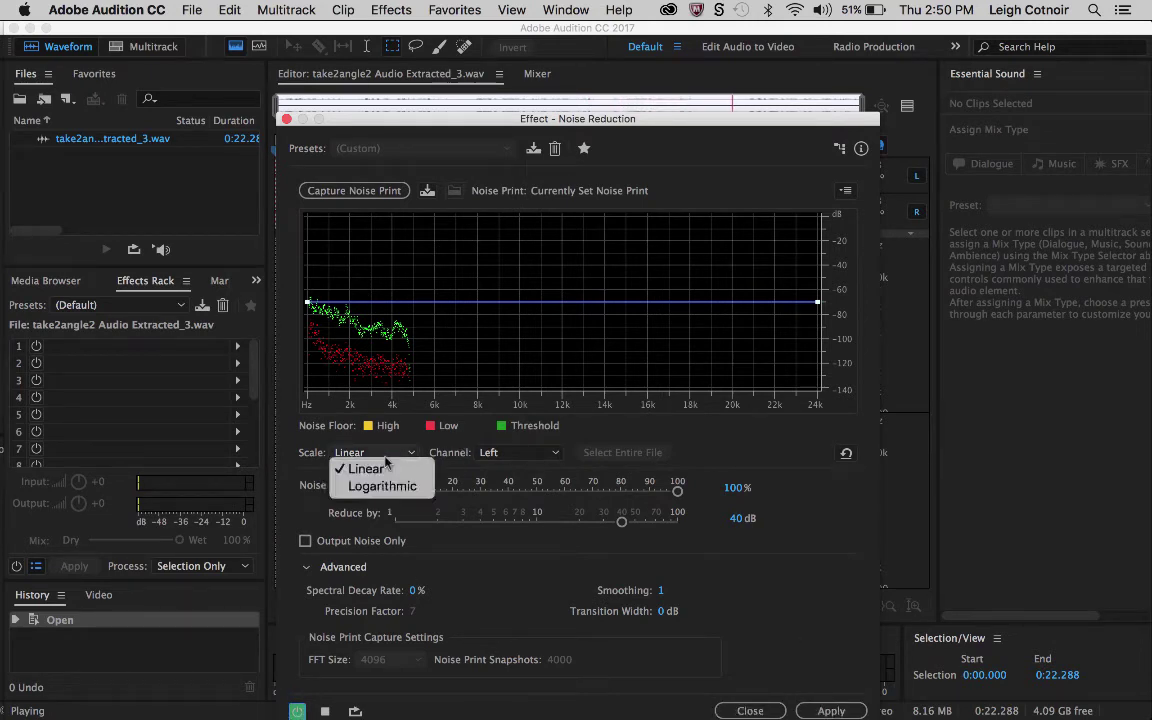
left_click(626, 448)
left_click(527, 453)
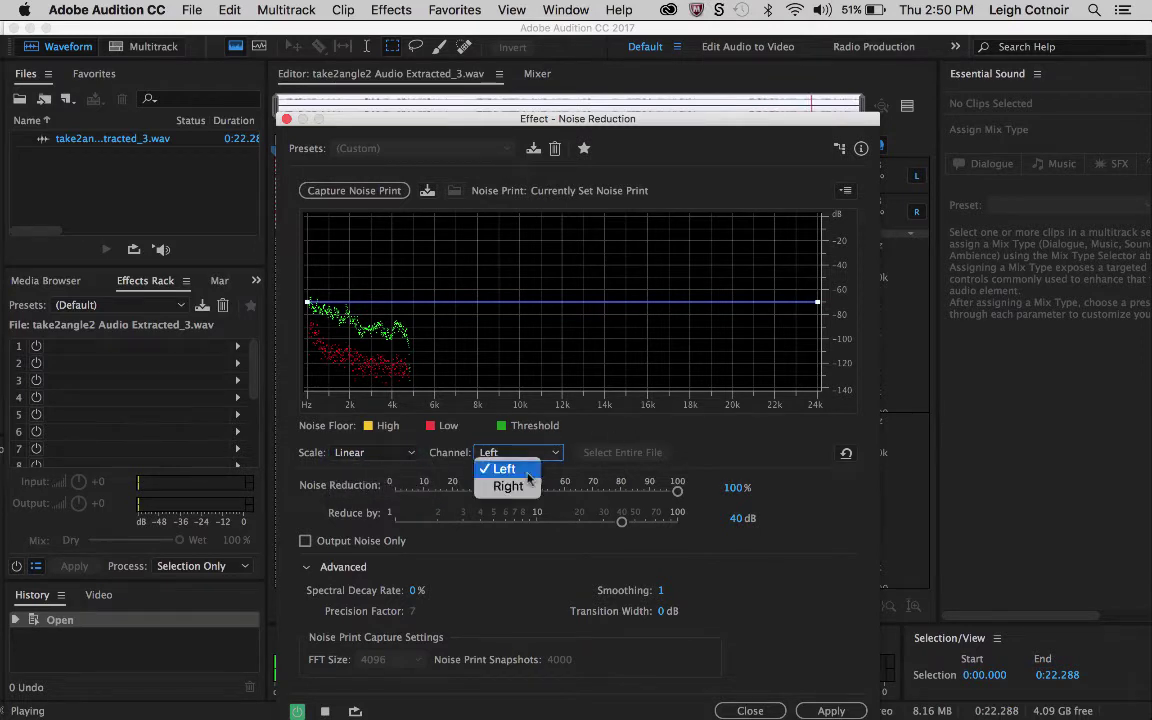
left_click(738, 452)
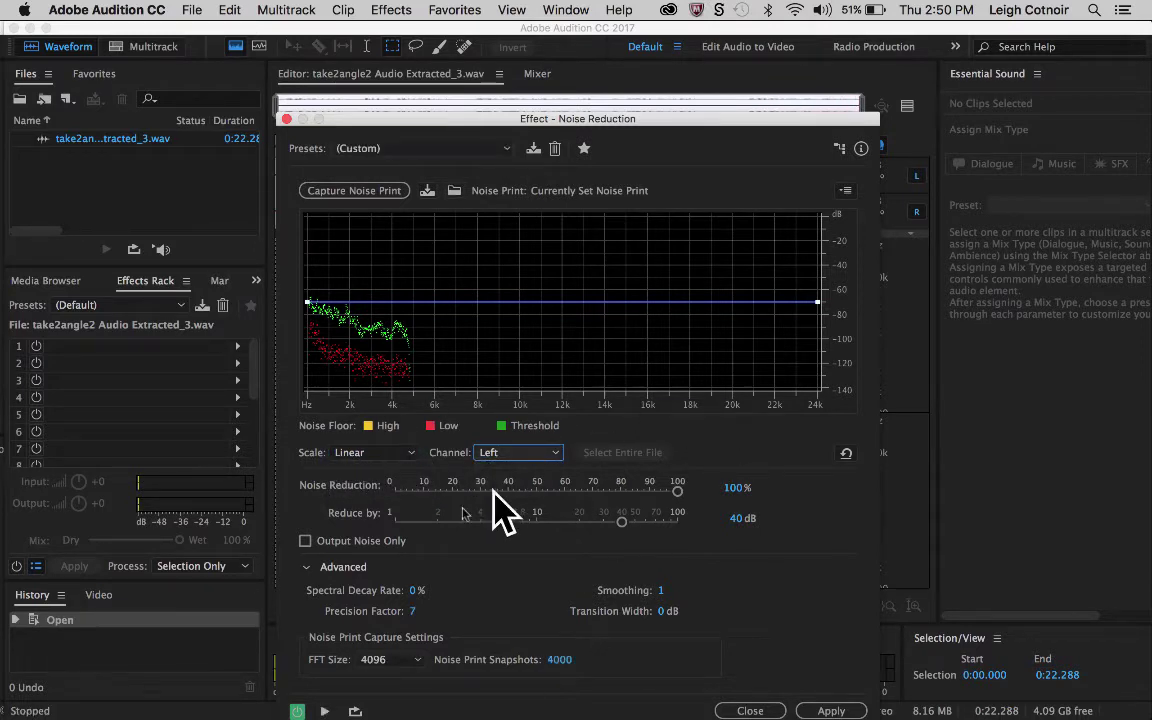
left_click(831, 711)
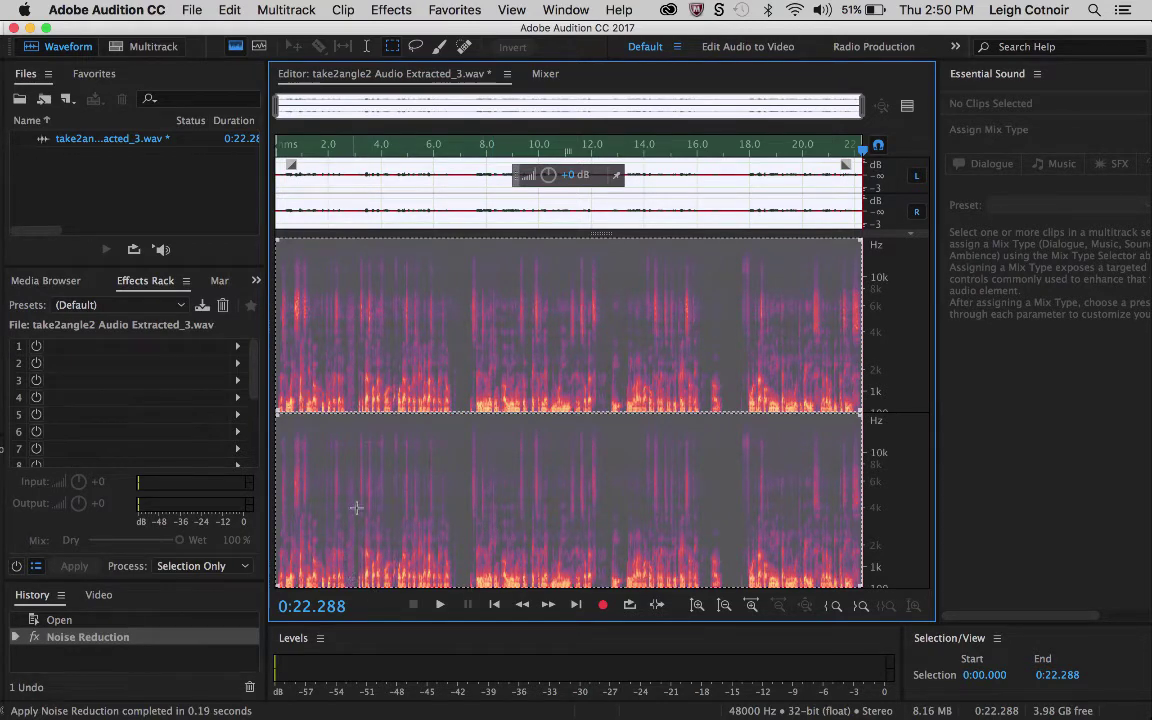
Clear the whole-file selection and listen to the processed audio from about 2.7 s.
left_click(545, 545)
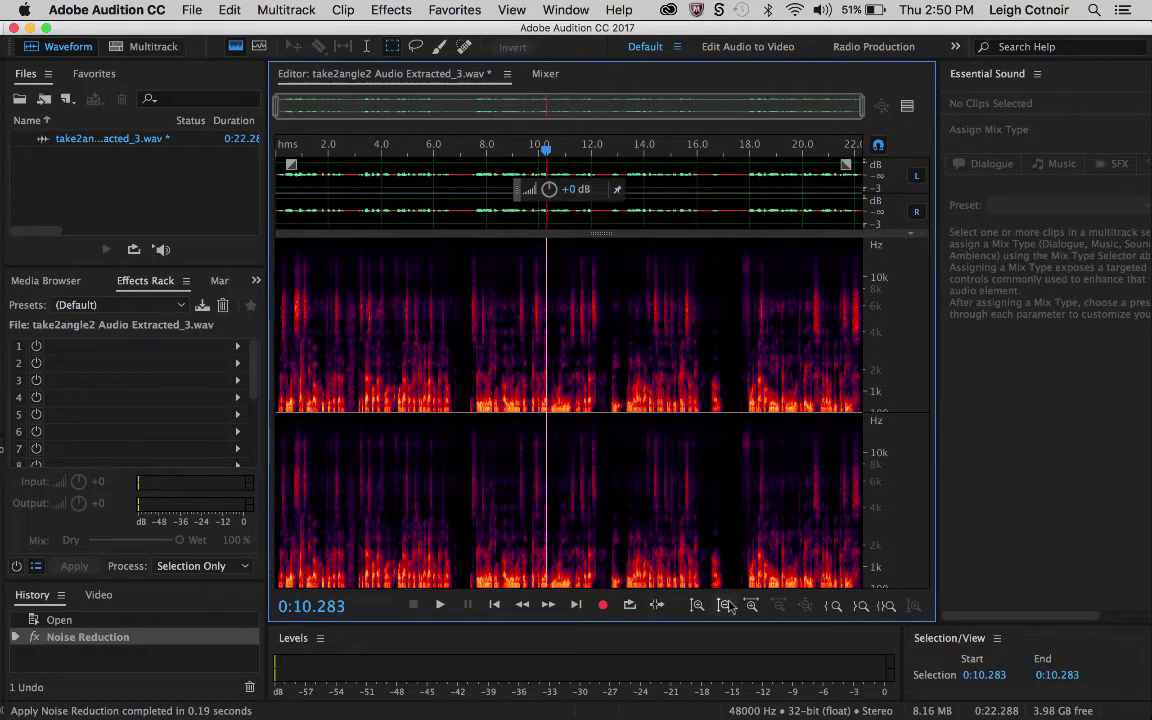
left_click(346, 484)
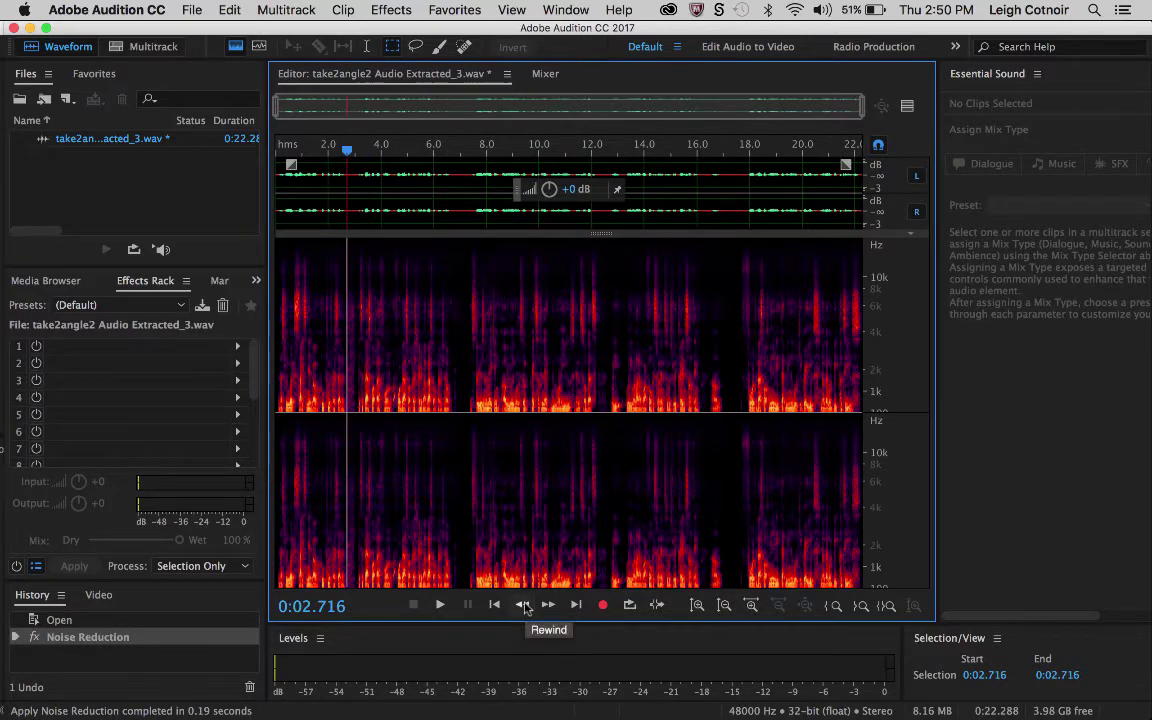
key("space")
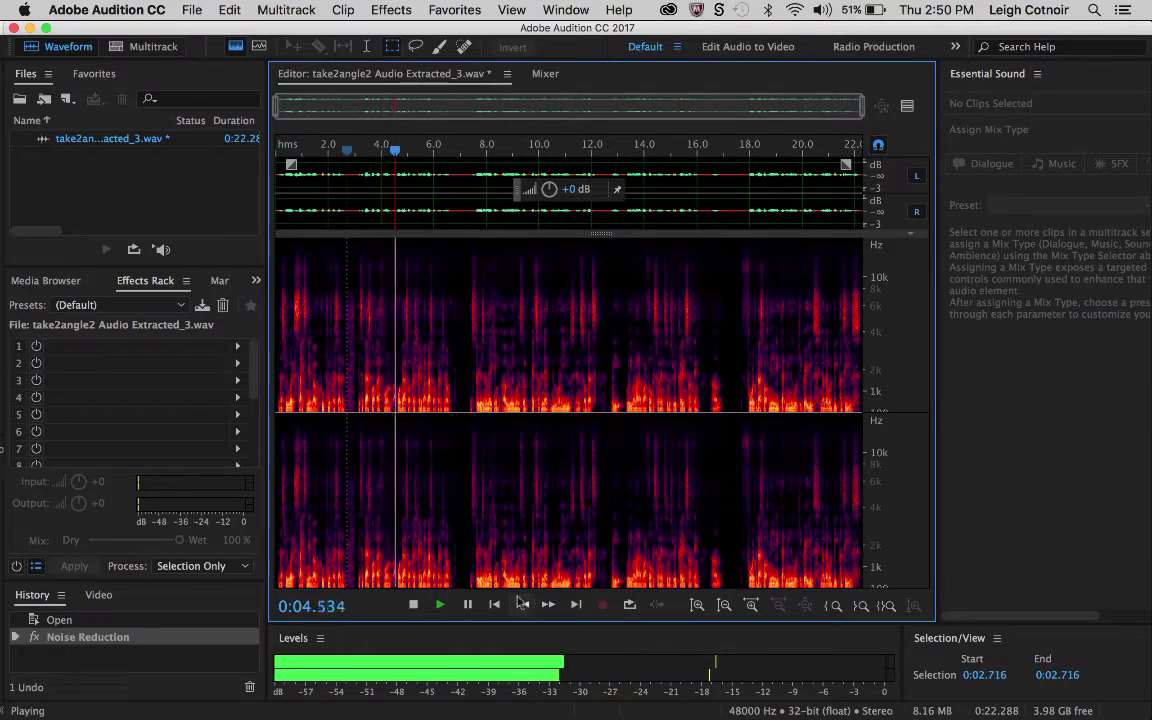
left_click(415, 606)
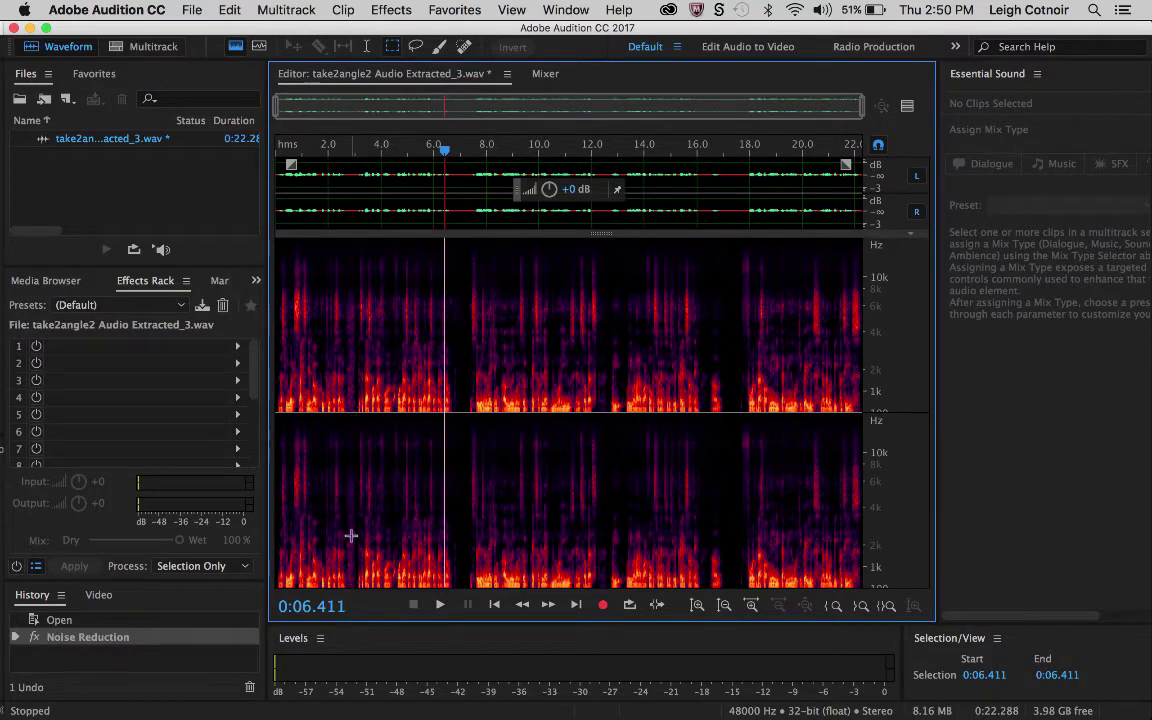
Try deleting the time selection over the pause from about 2.69 to 3.07 s, and undo the deletion.
left_click(366, 46)
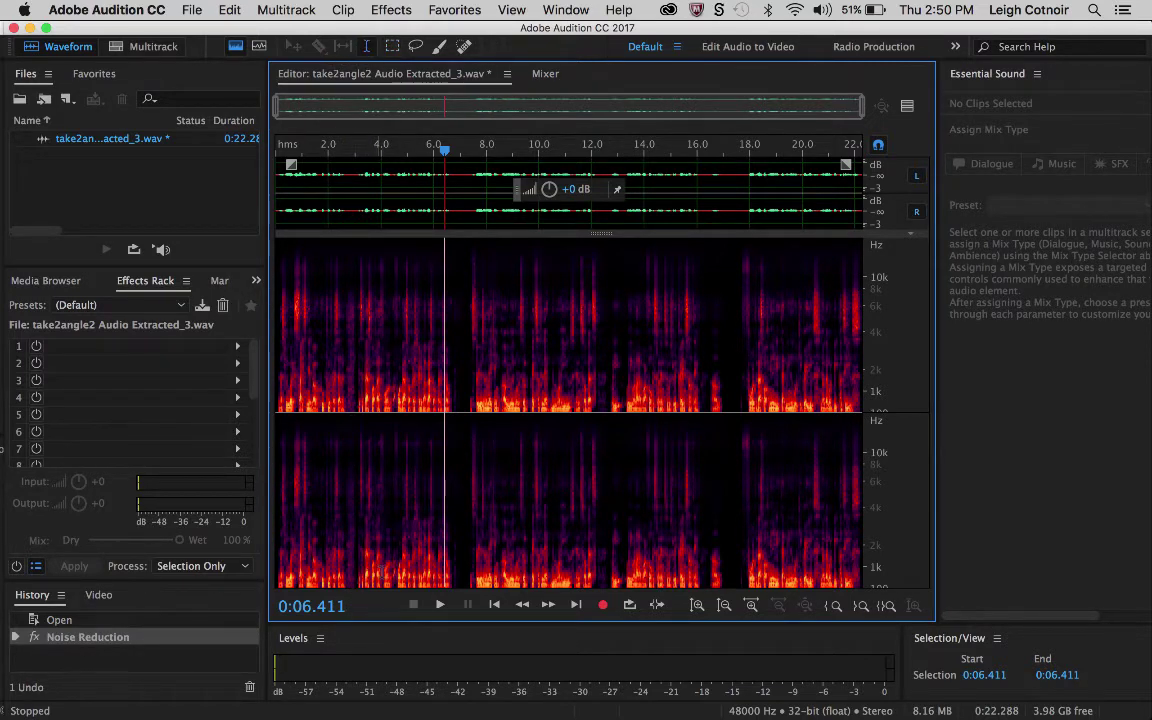
left_click(355, 581)
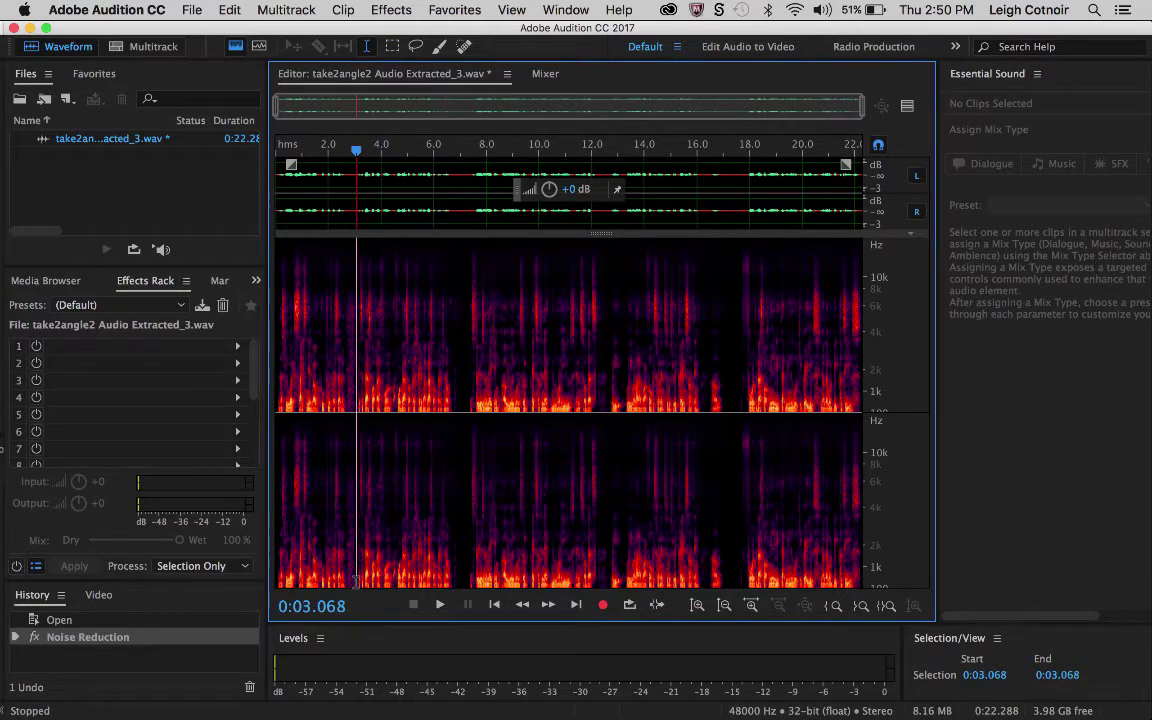
left_click_drag(356, 412, 347, 412)
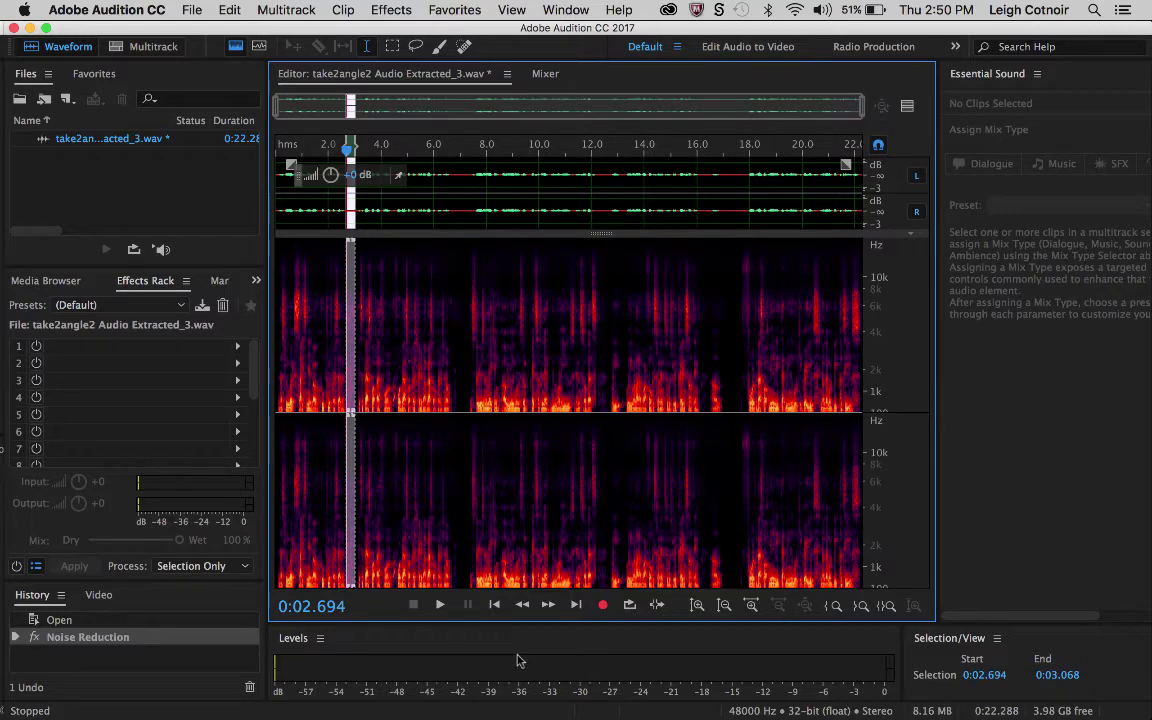
key("Delete")
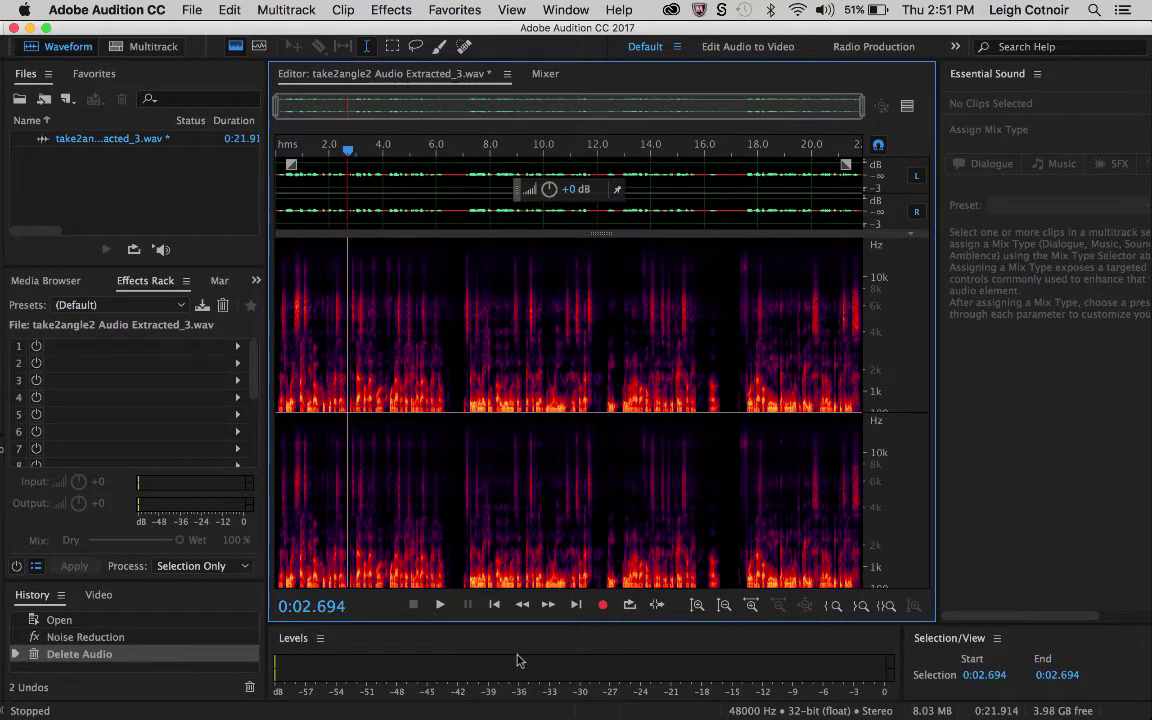
key("super+z")
left_click(452, 500)
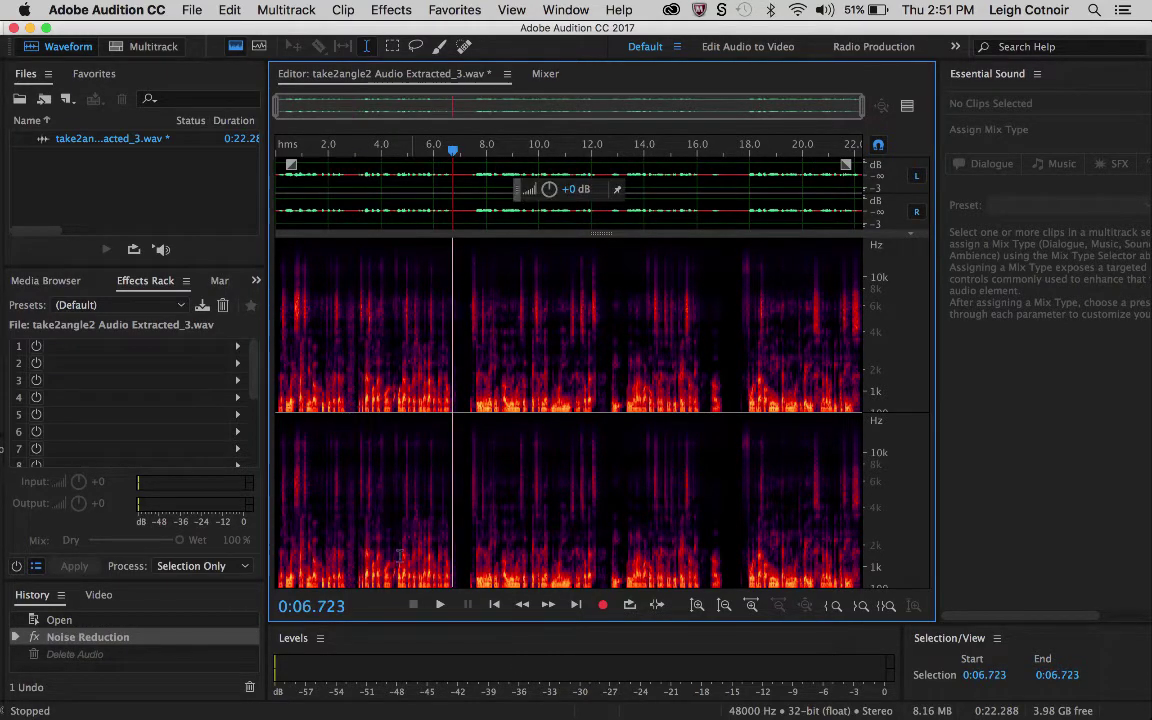
Marquee-select and delete the frequencies up to about 10 kHz in the pause at 2.7 to 3.1 s, including the remaining lowest band.
left_click(392, 46)
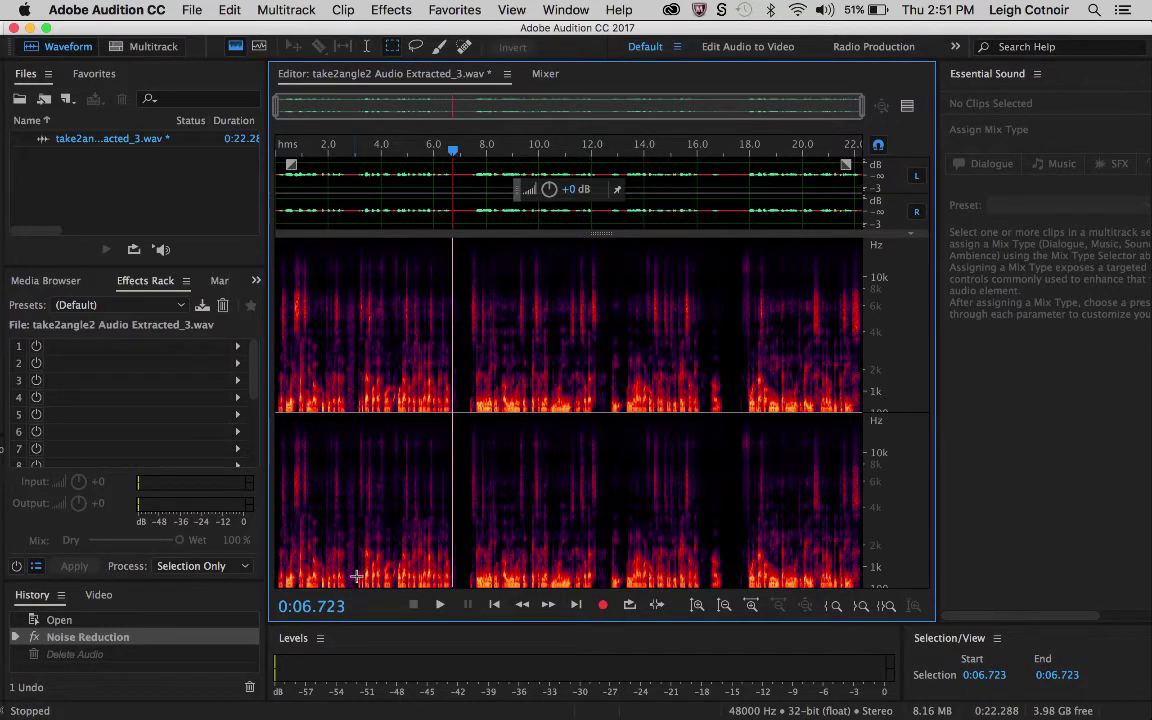
left_click_drag(357, 577, 348, 451)
key("Delete")
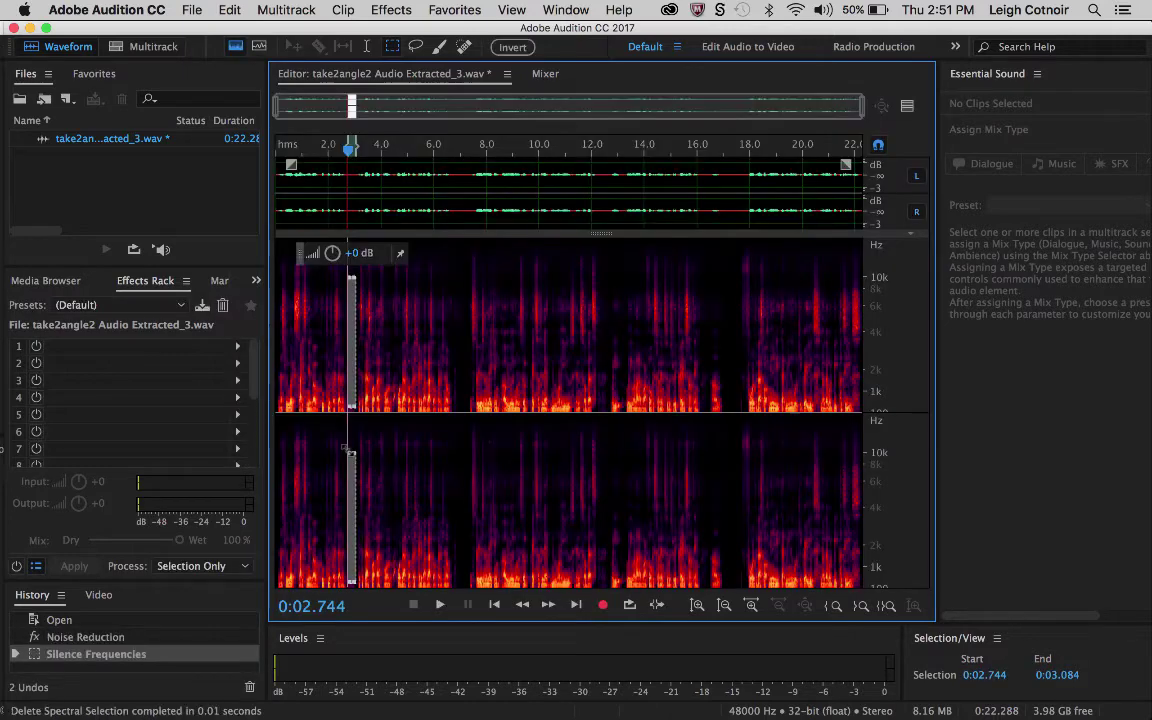
left_click(374, 480)
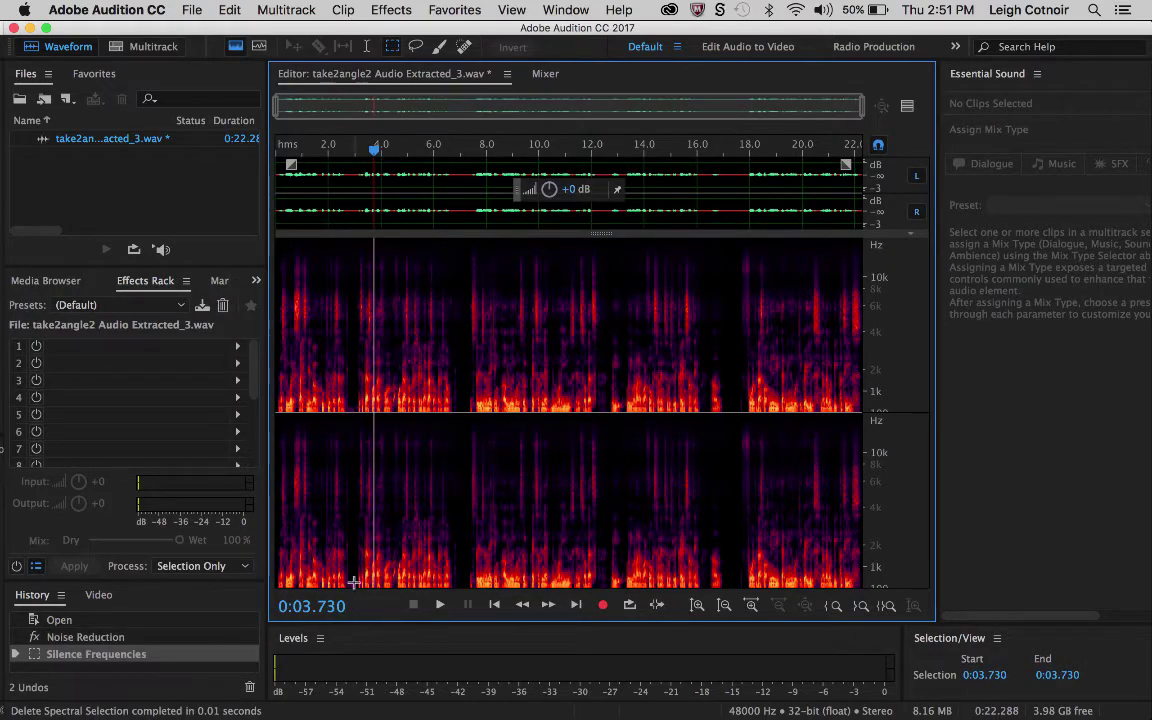
left_click_drag(356, 567, 347, 605)
key("Delete")
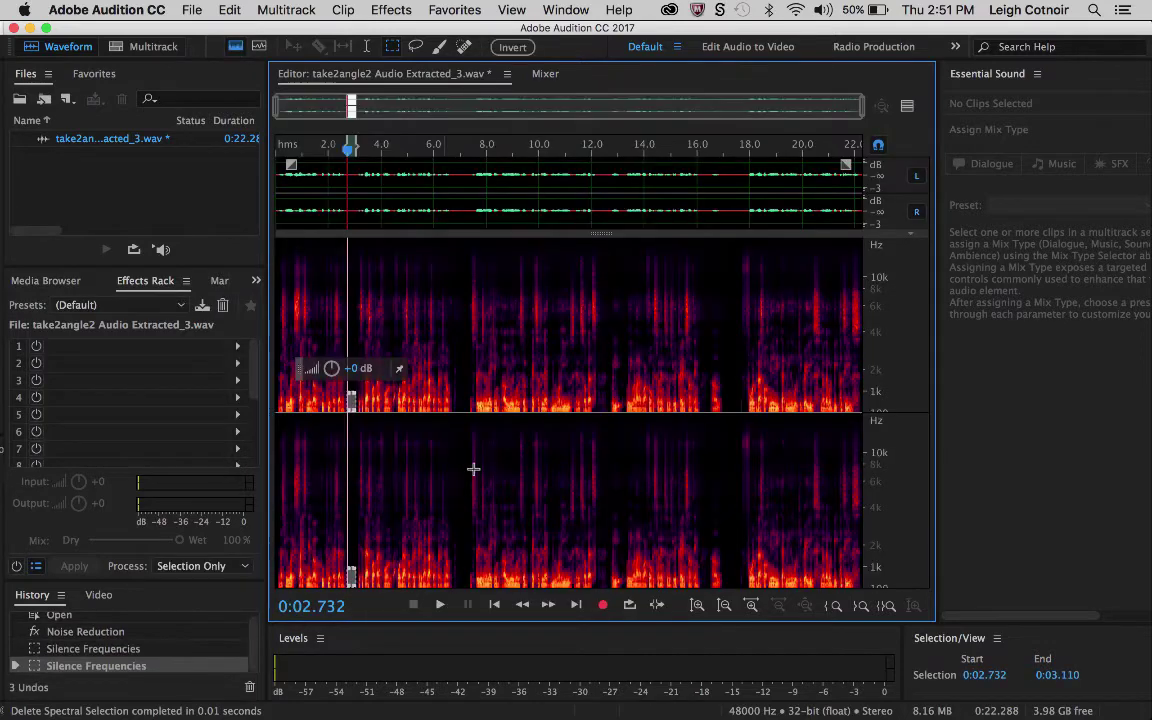
left_click(478, 460)
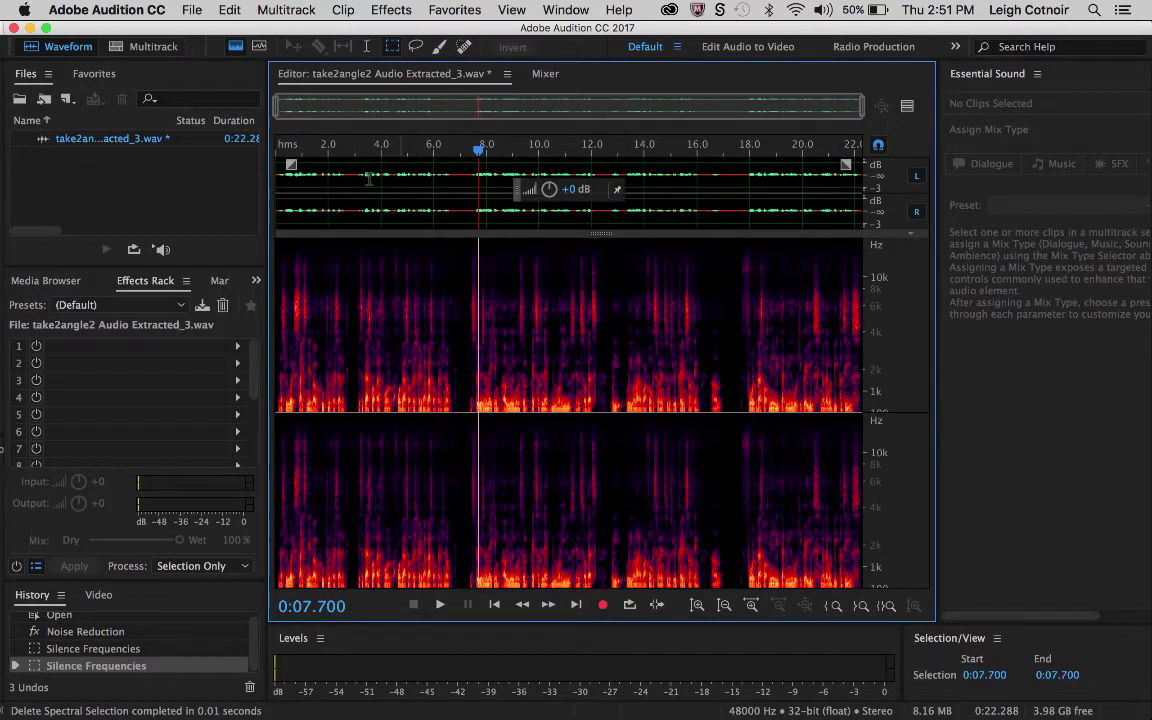
Listen to the cleaned audio from about 1.9 s and again from 14 s.
left_click_drag(317, 150, 352, 152)
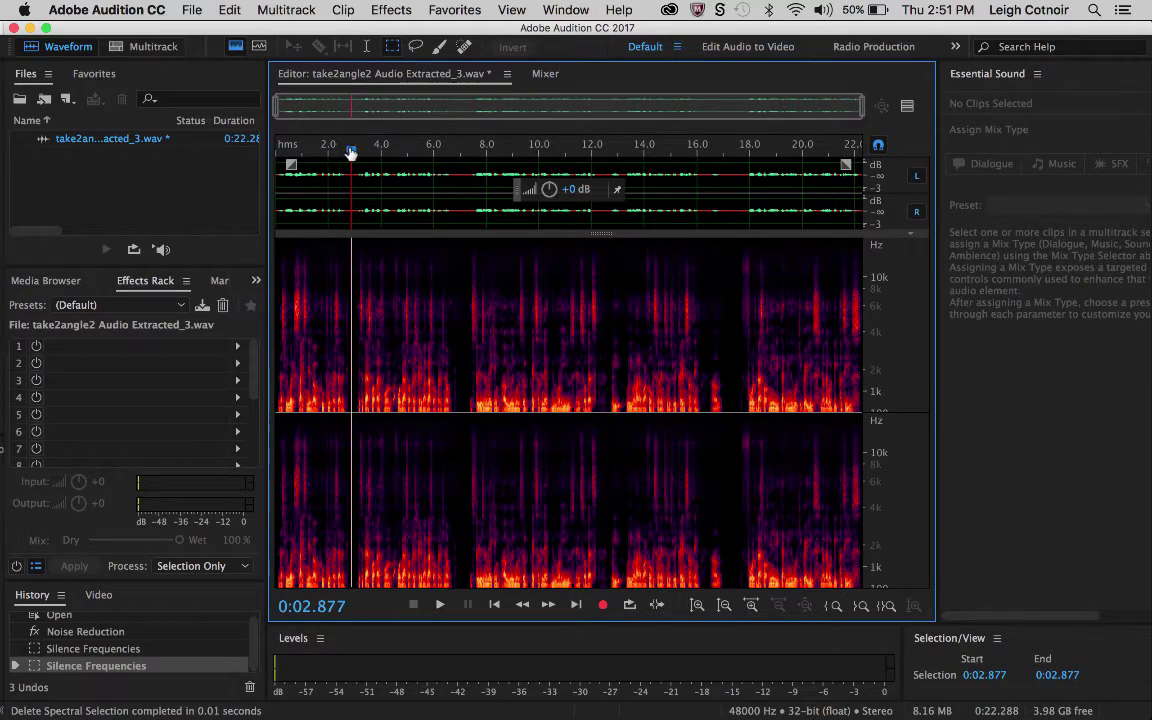
left_click_drag(351, 150, 324, 150)
key("space")
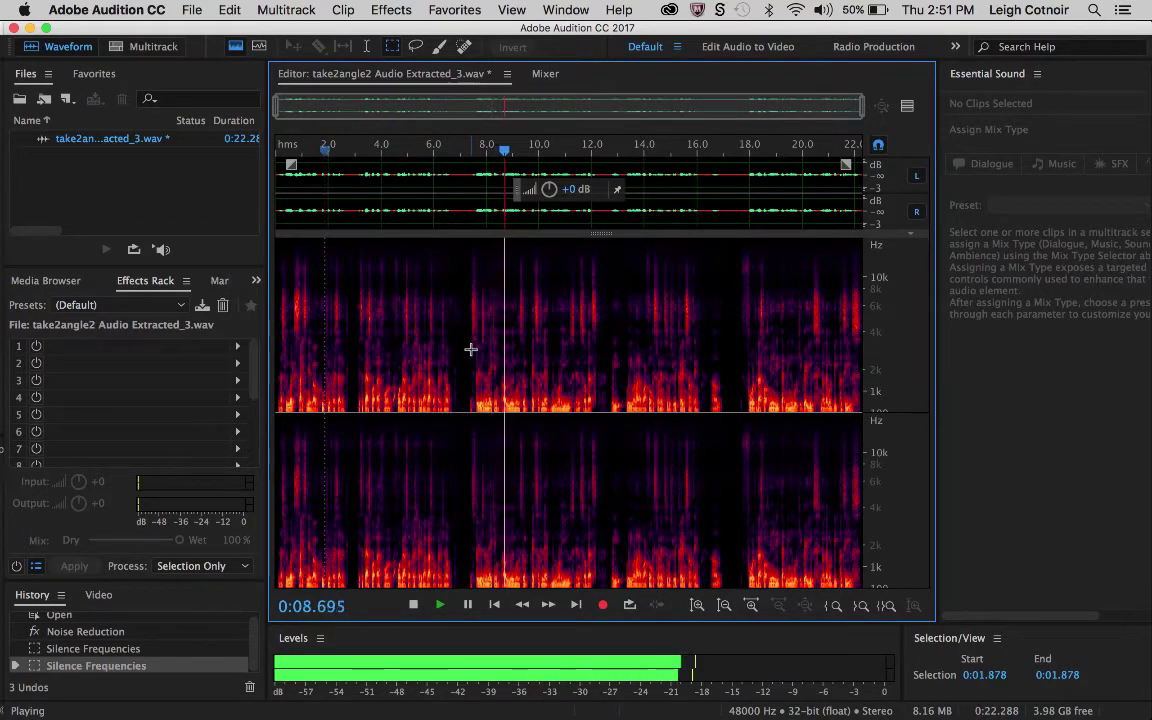
key("space")
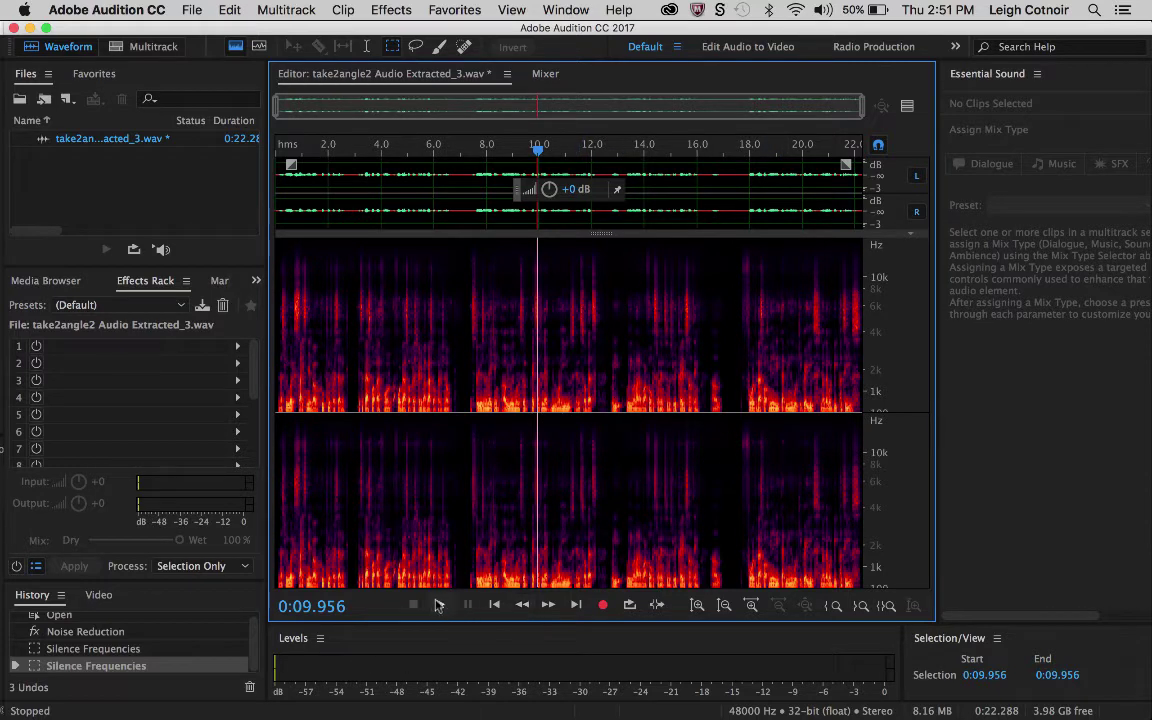
left_click(642, 427)
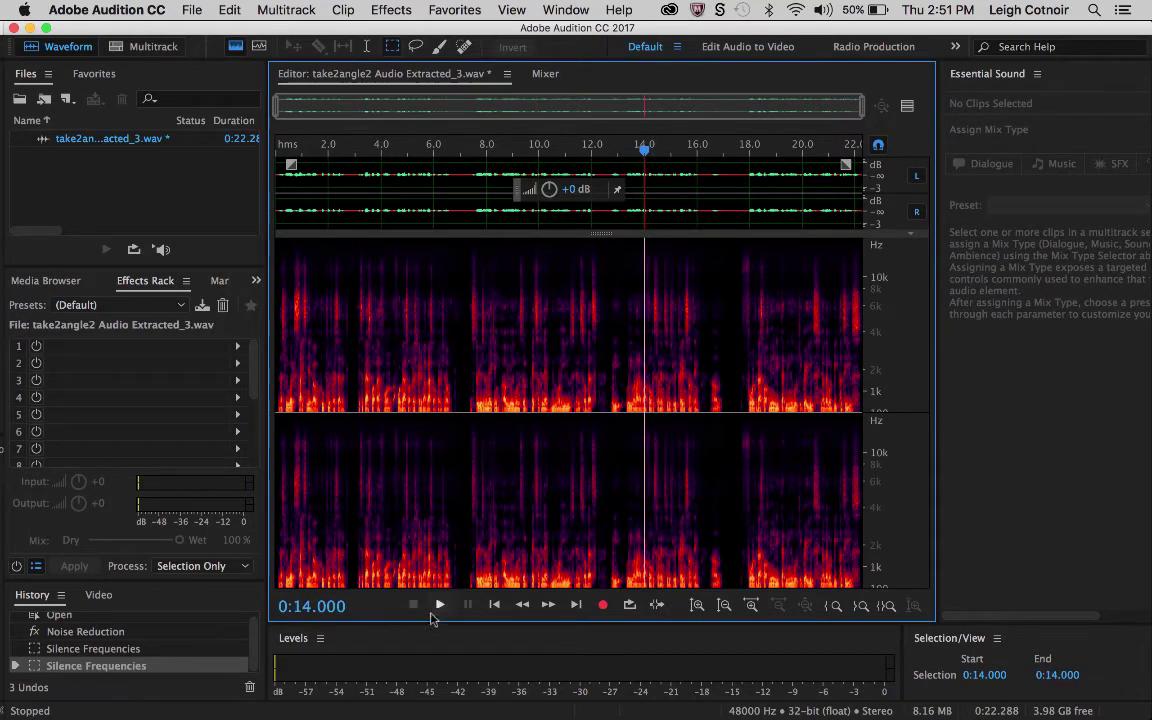
left_click(438, 606)
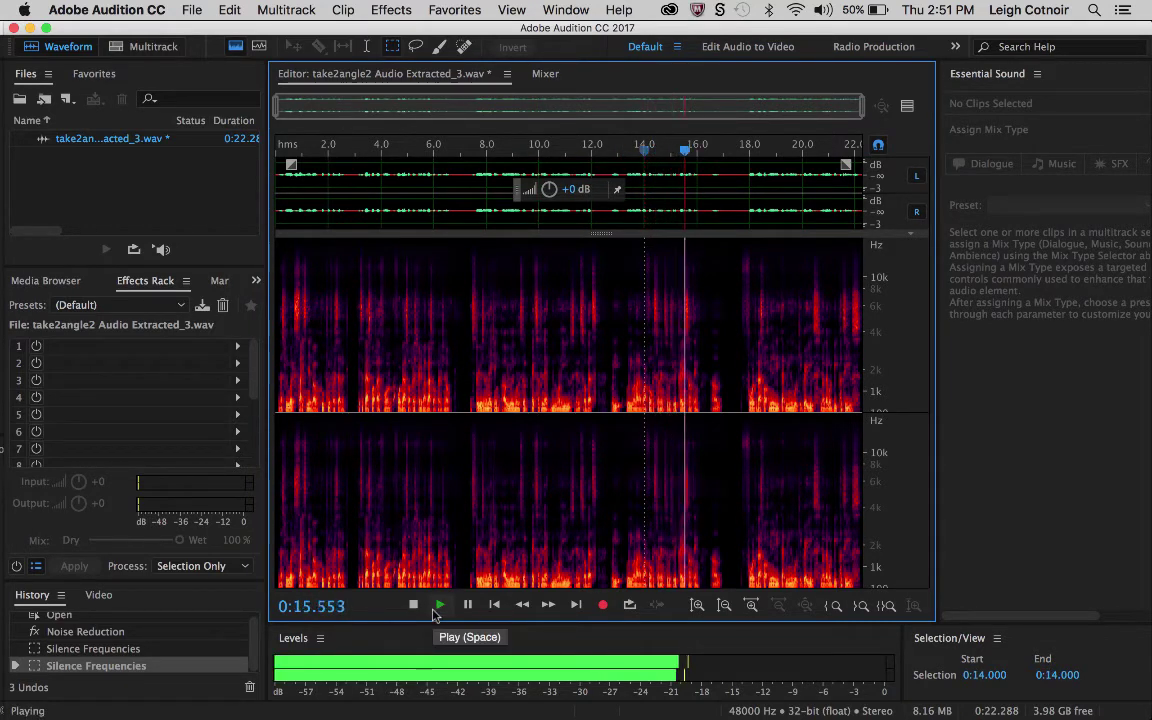
left_click(438, 606)
left_click(438, 606)
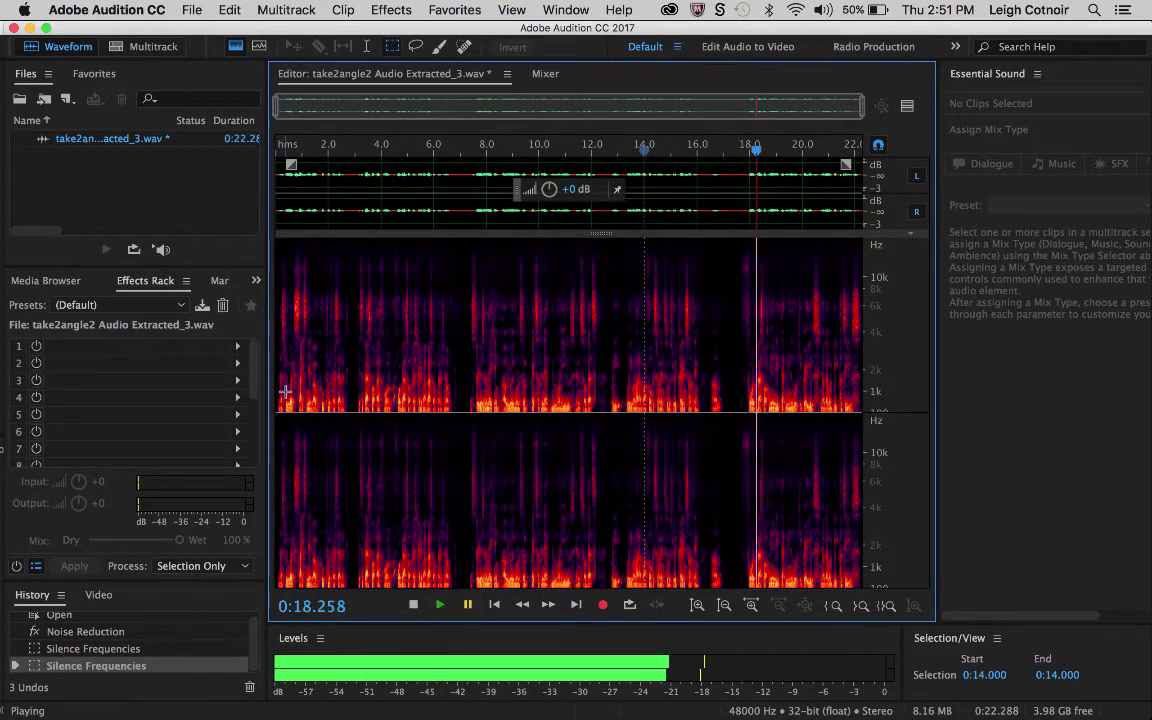
Marquee-select and delete the frequencies above about 10 kHz across the whole clip, and play it back from the start.
left_click_drag(277, 420, 872, 455)
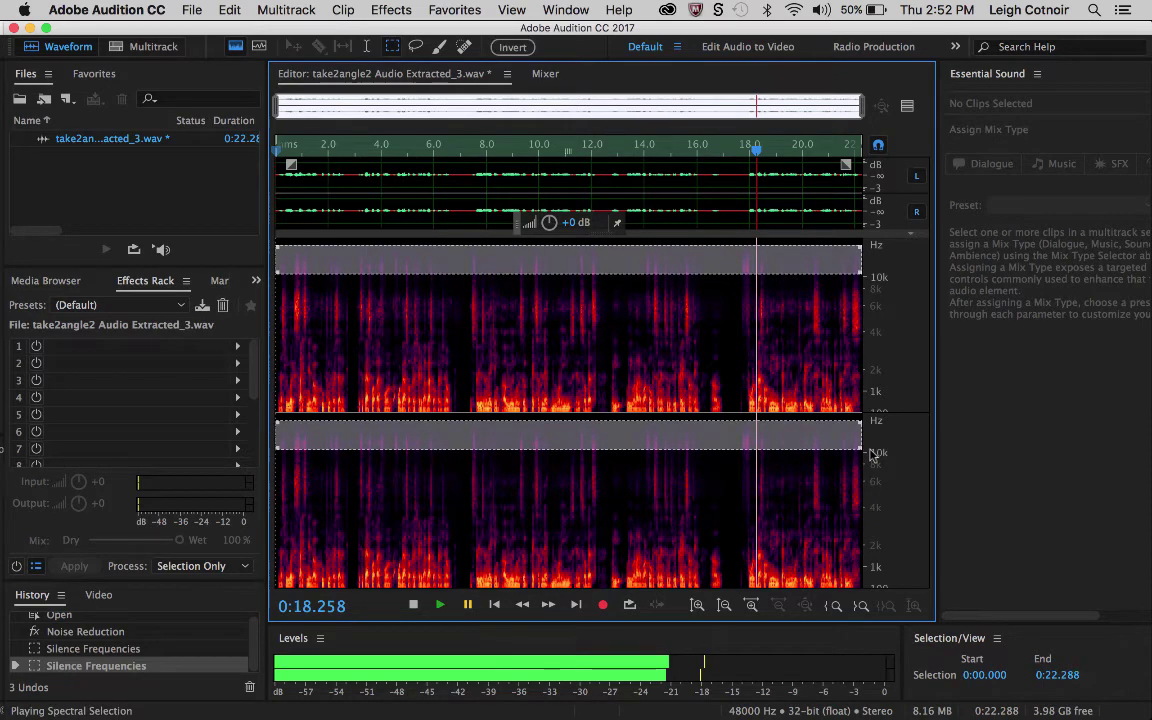
key("Delete")
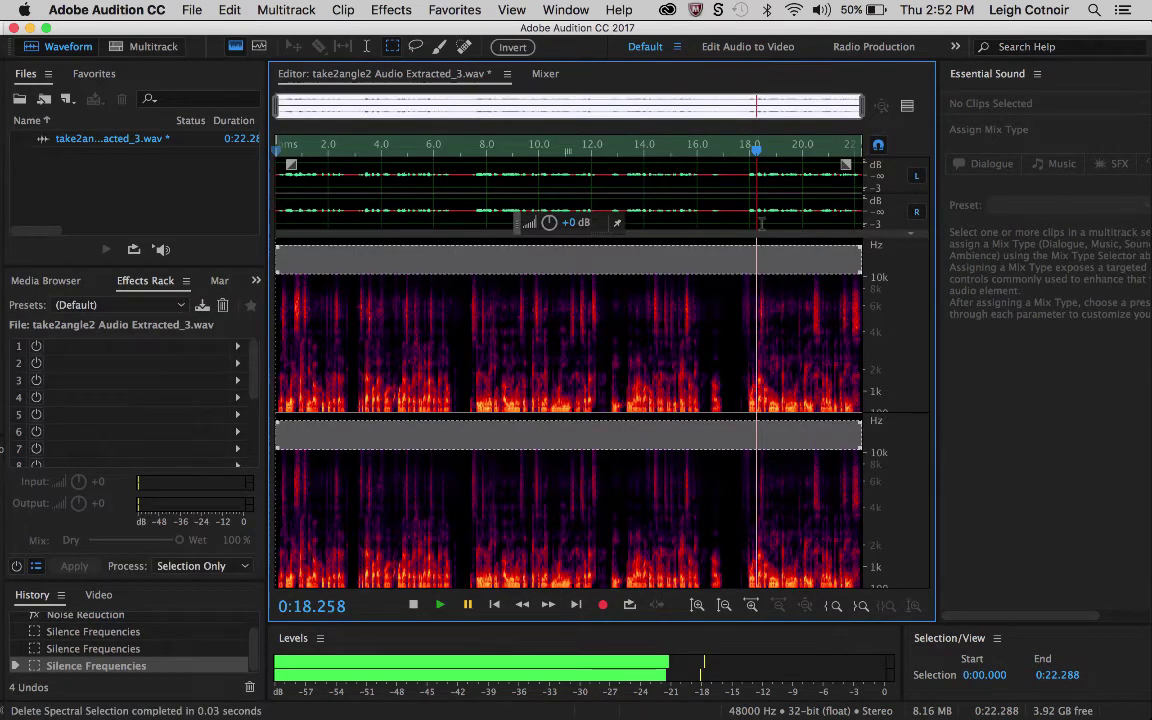
left_click_drag(755, 157, 120, 205)
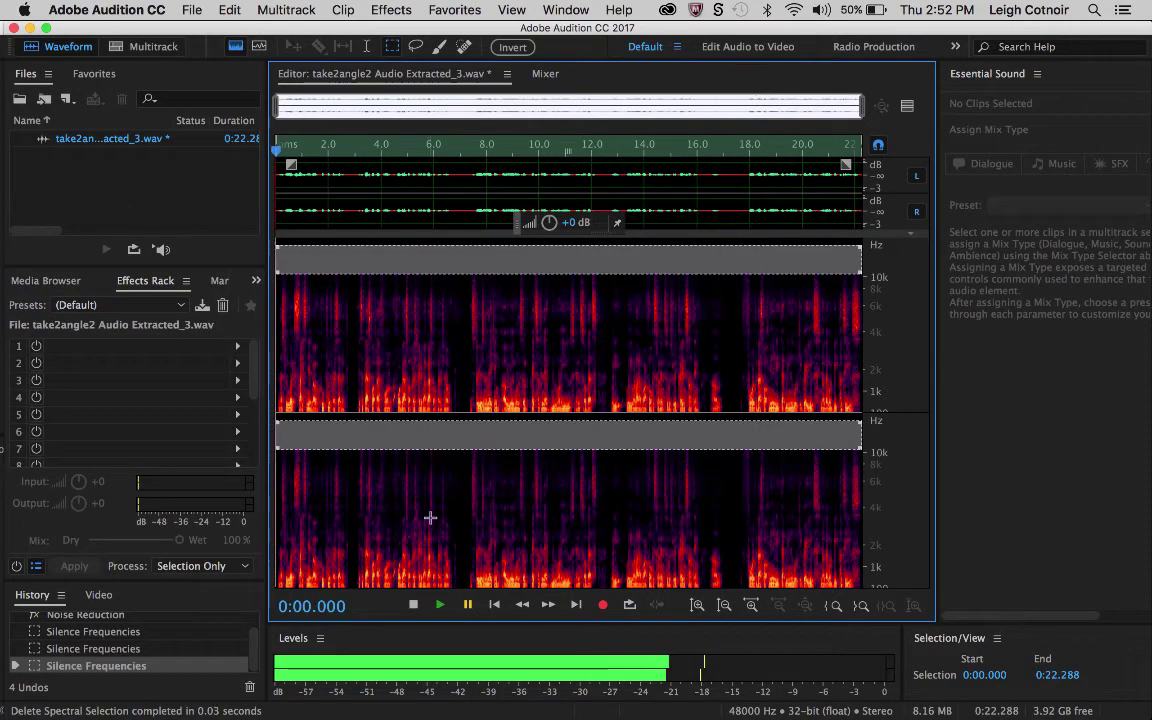
left_click(440, 605)
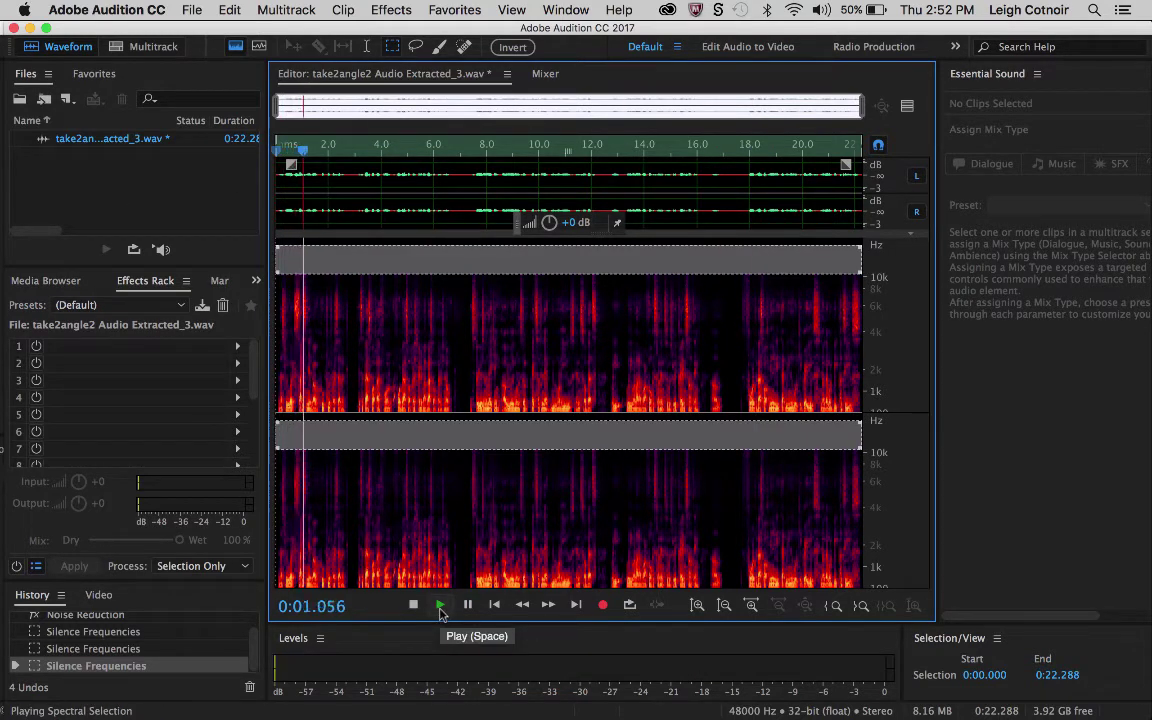
left_click(440, 605)
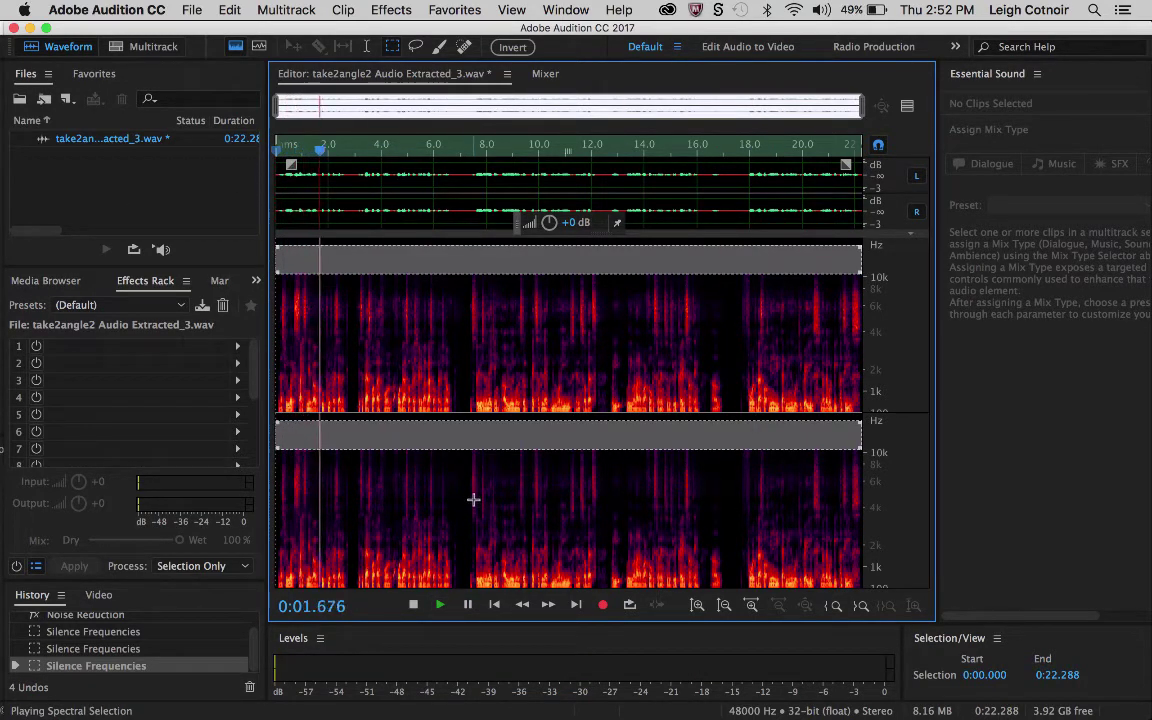
Clear the frequency selection above 10 kHz and listen to the cleaned audio.
key("super+shift+a")
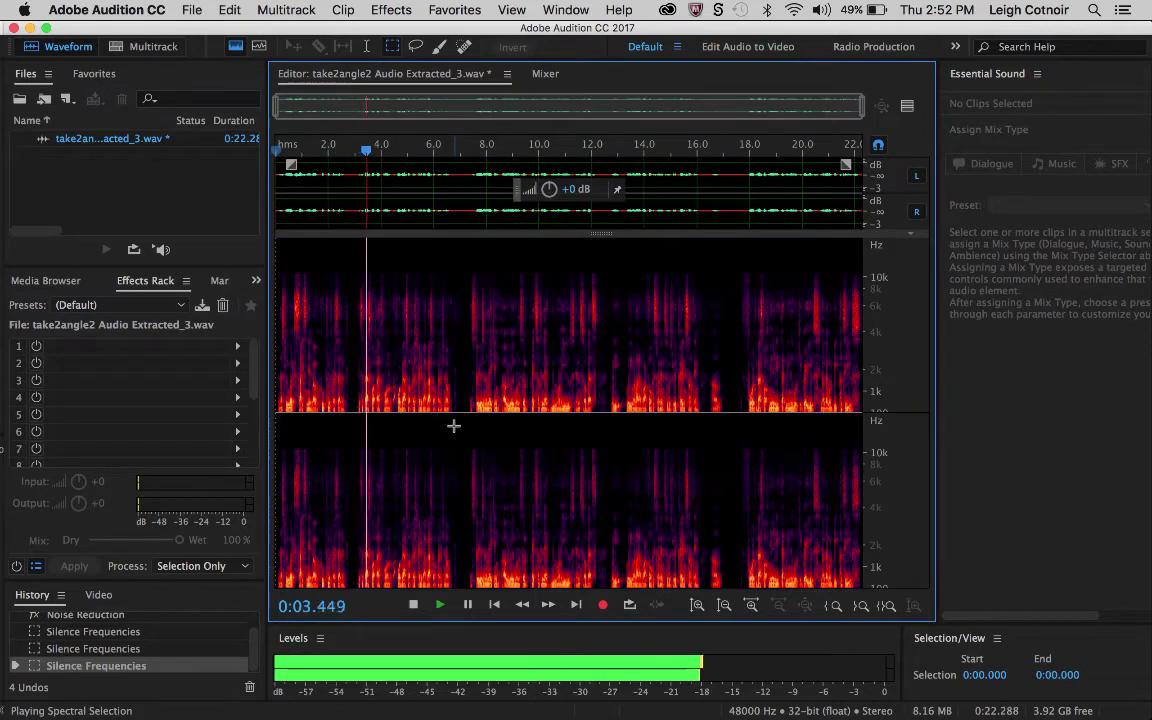
left_click(441, 606)
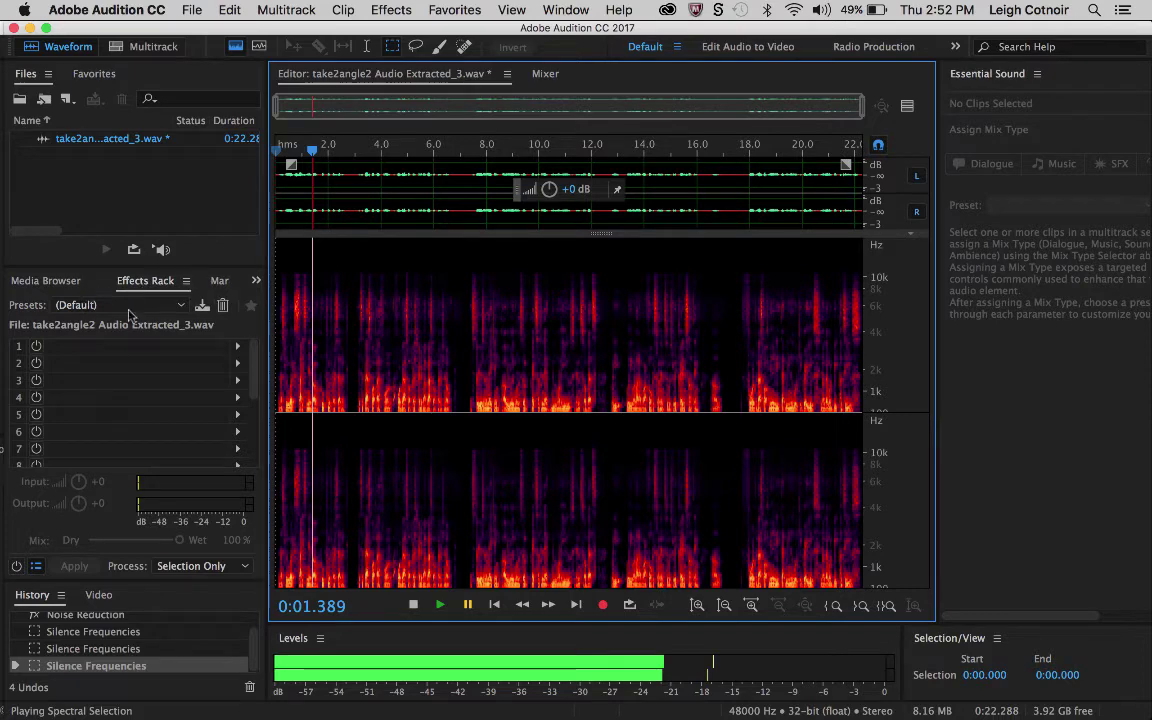
Add a DeEsser to slot 1 of the effects rack and apply the Male Voice DeEsser preset.
left_click(256, 283)
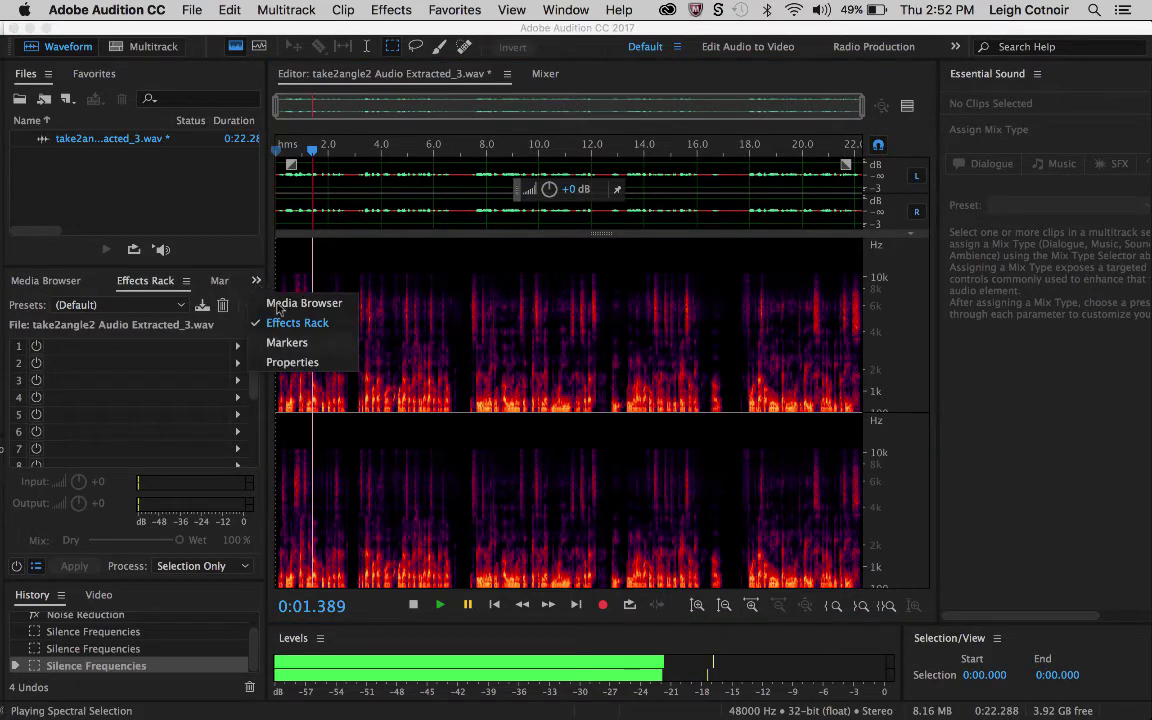
key("Escape")
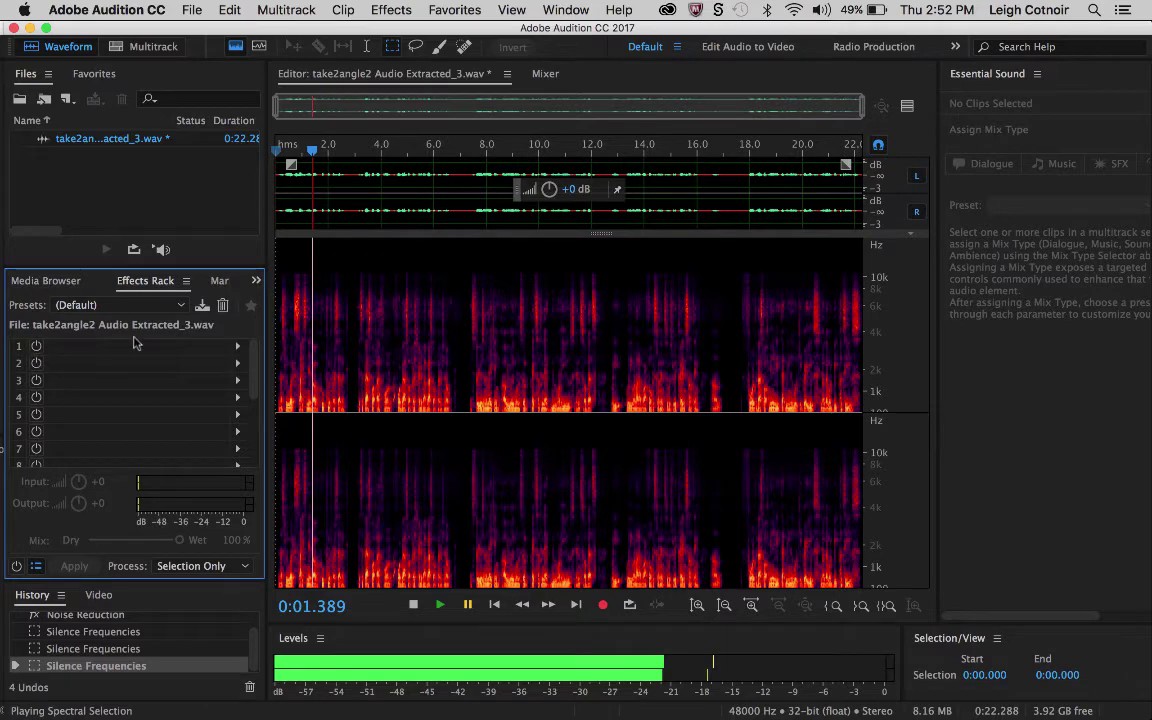
left_click(238, 347)
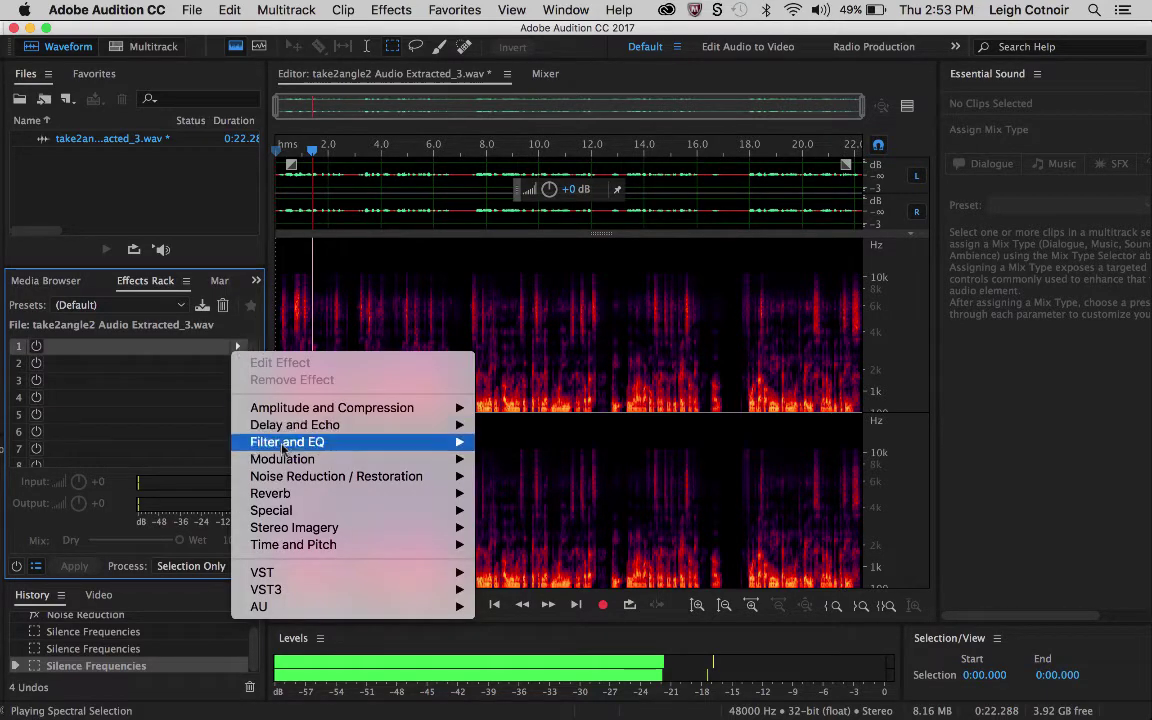
mouse_move(286, 463)
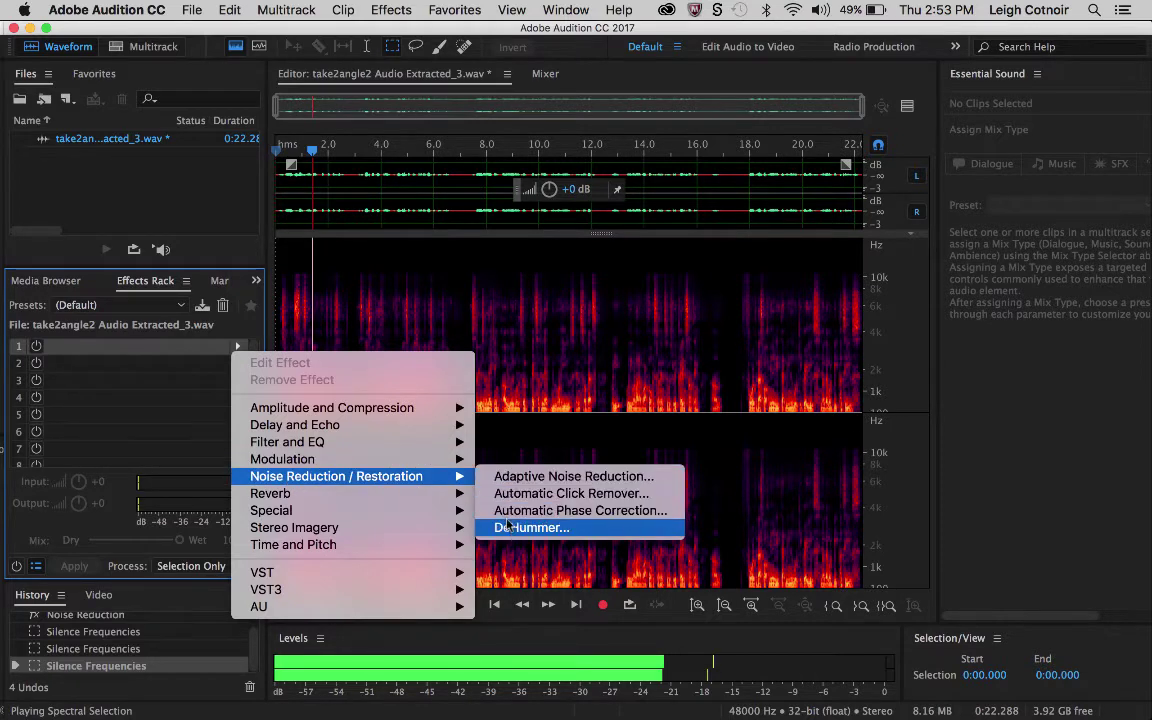
mouse_move(418, 477)
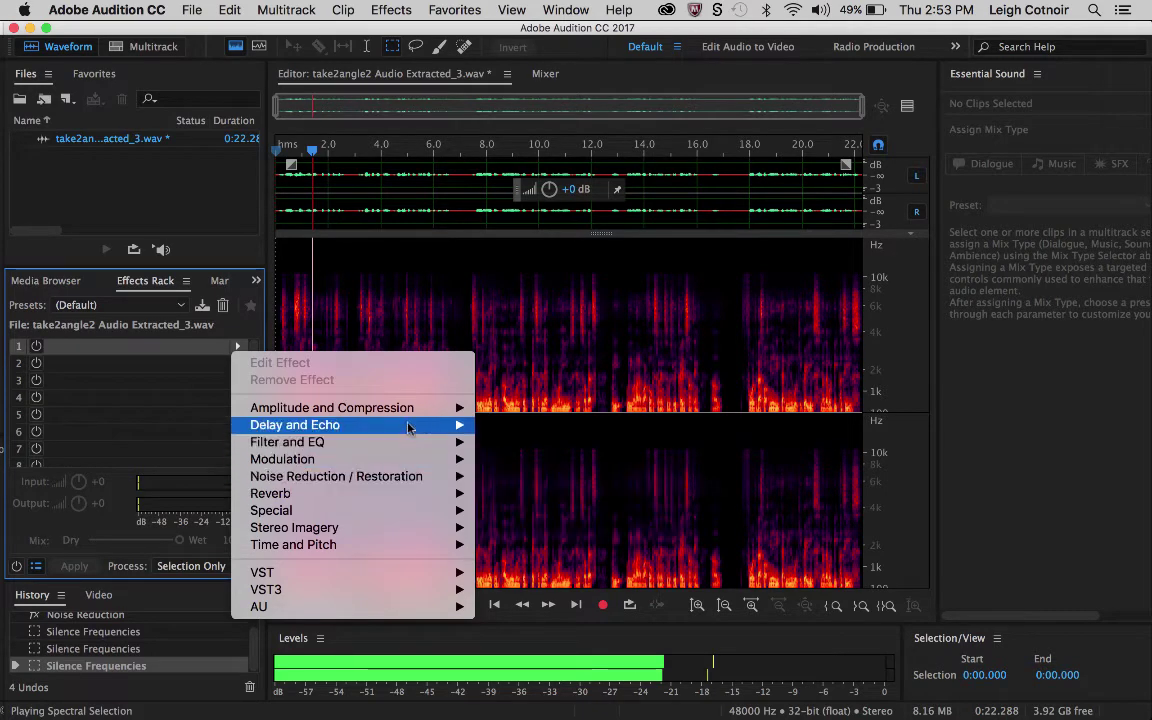
mouse_move(418, 413)
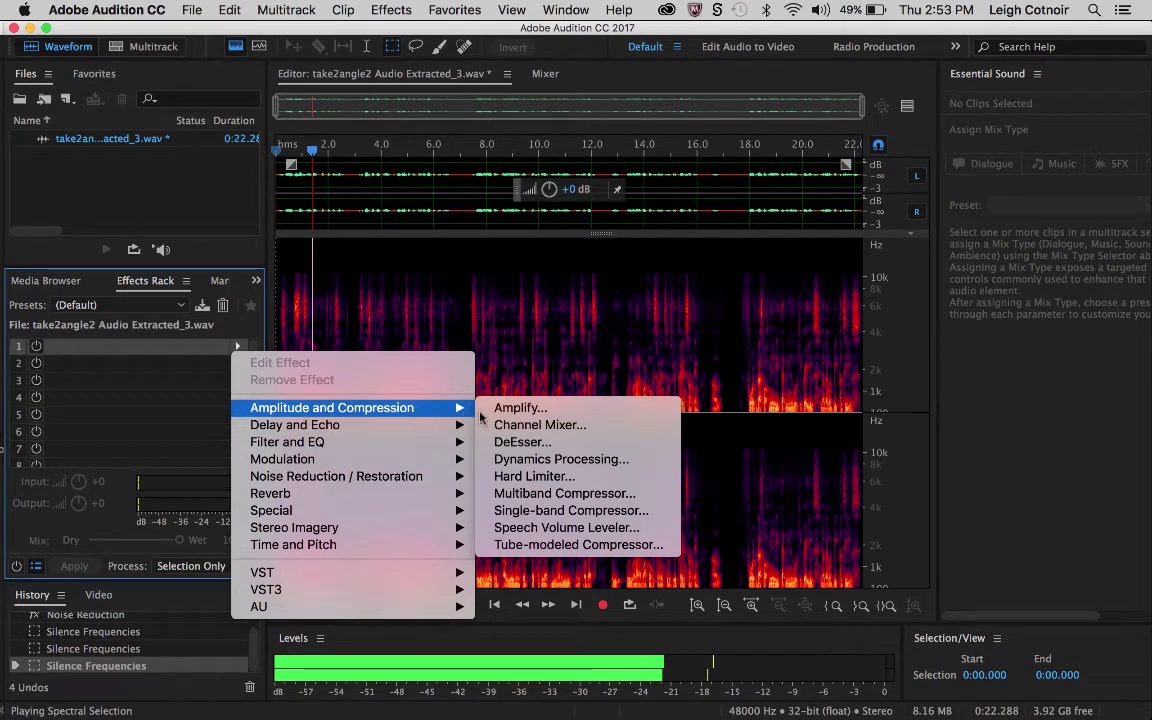
left_click(527, 446)
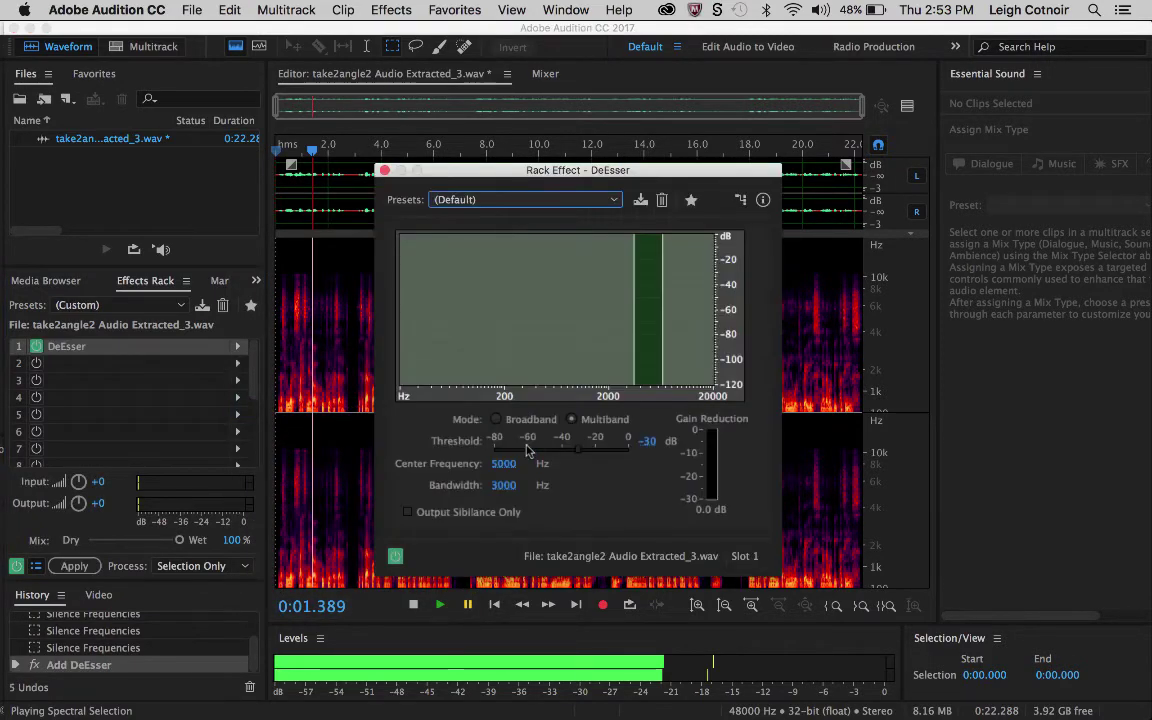
left_click(526, 202)
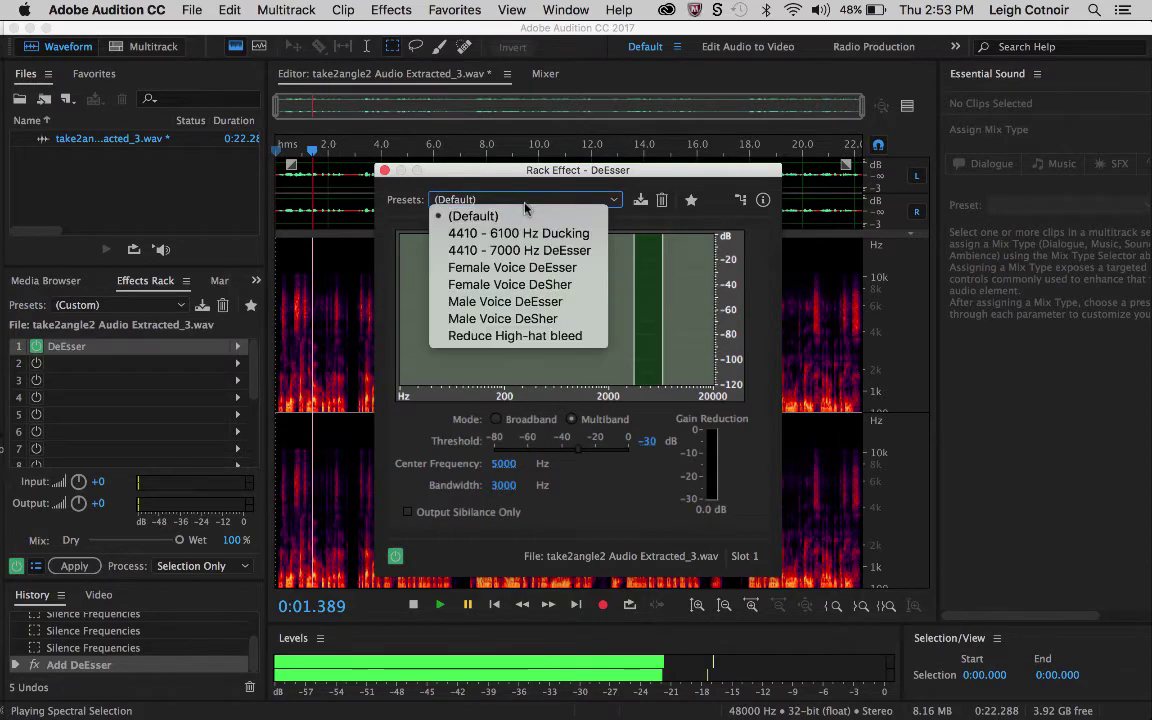
left_click(545, 302)
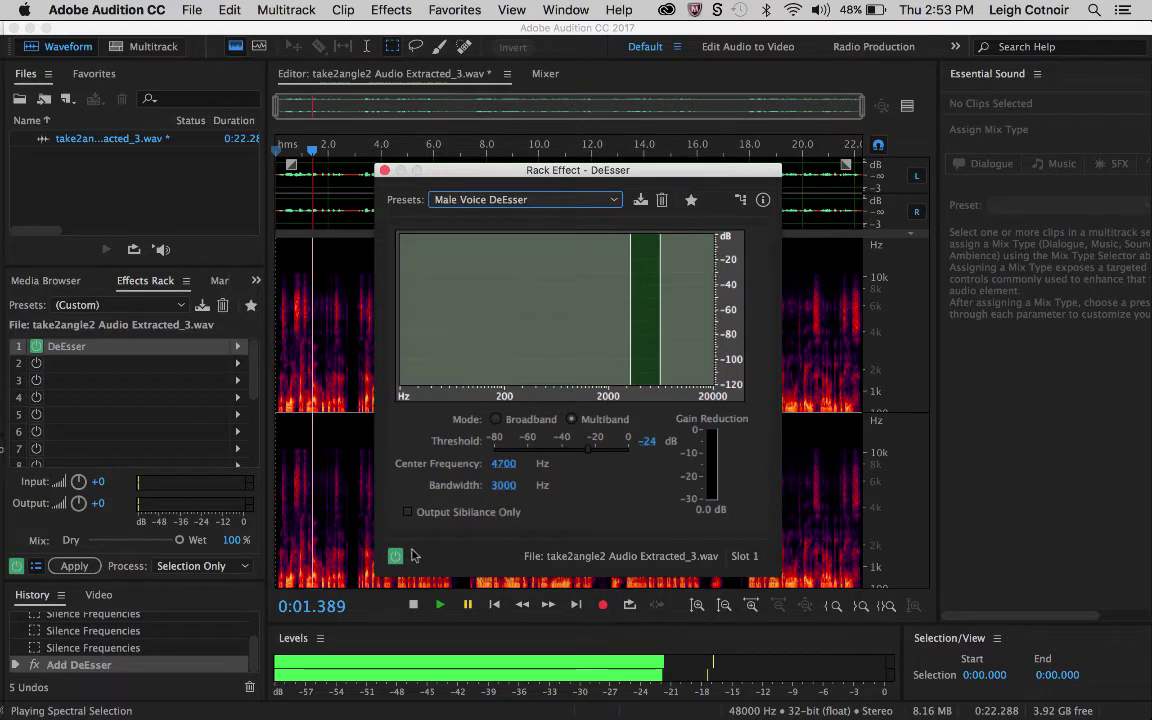
Compare playback with the DeEsser on and bypassed, then leave it bypassed and close its settings.
key("space")
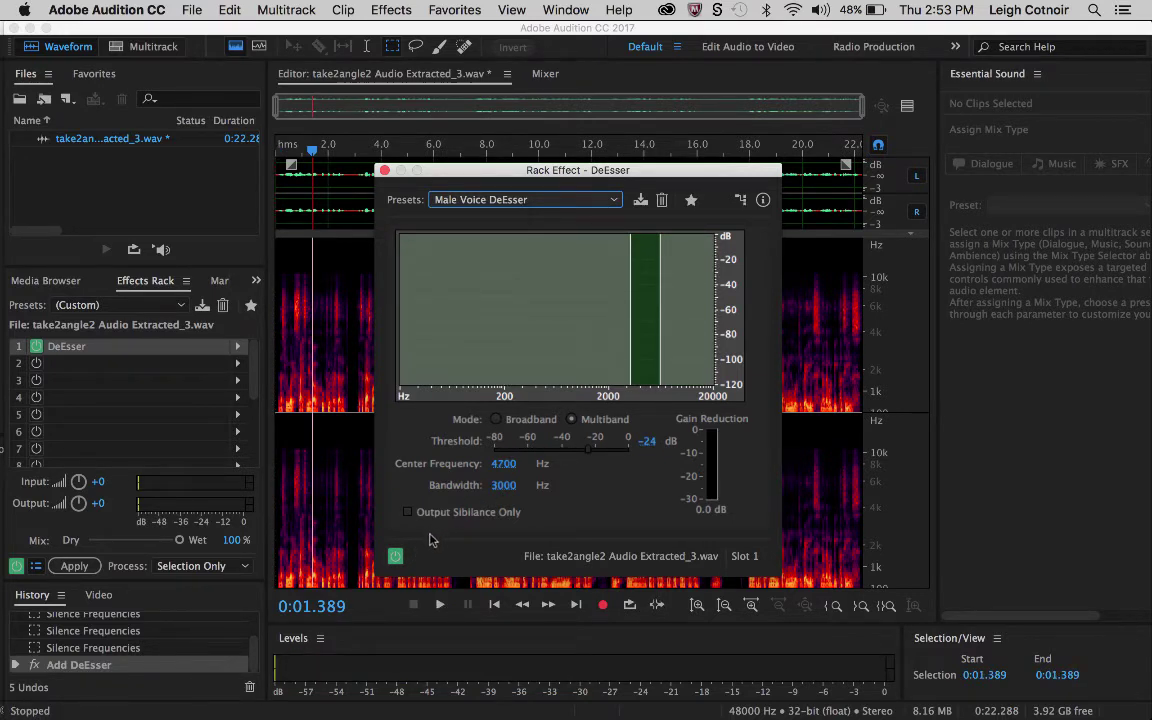
key("space")
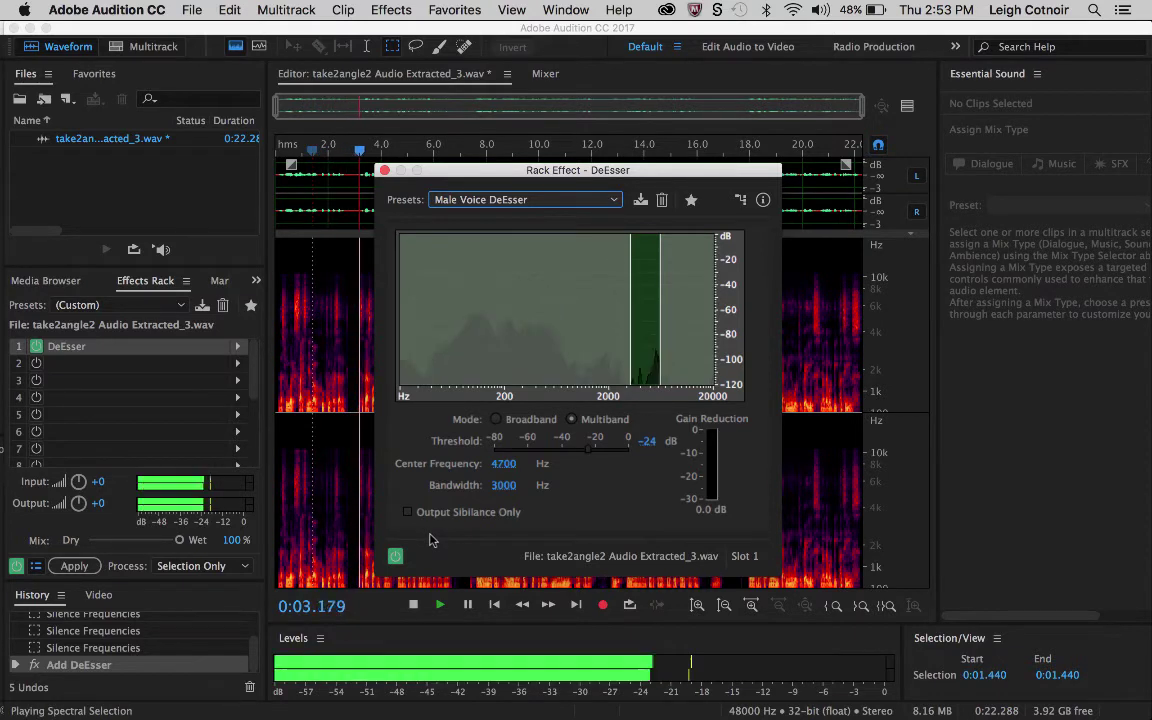
left_click(396, 556)
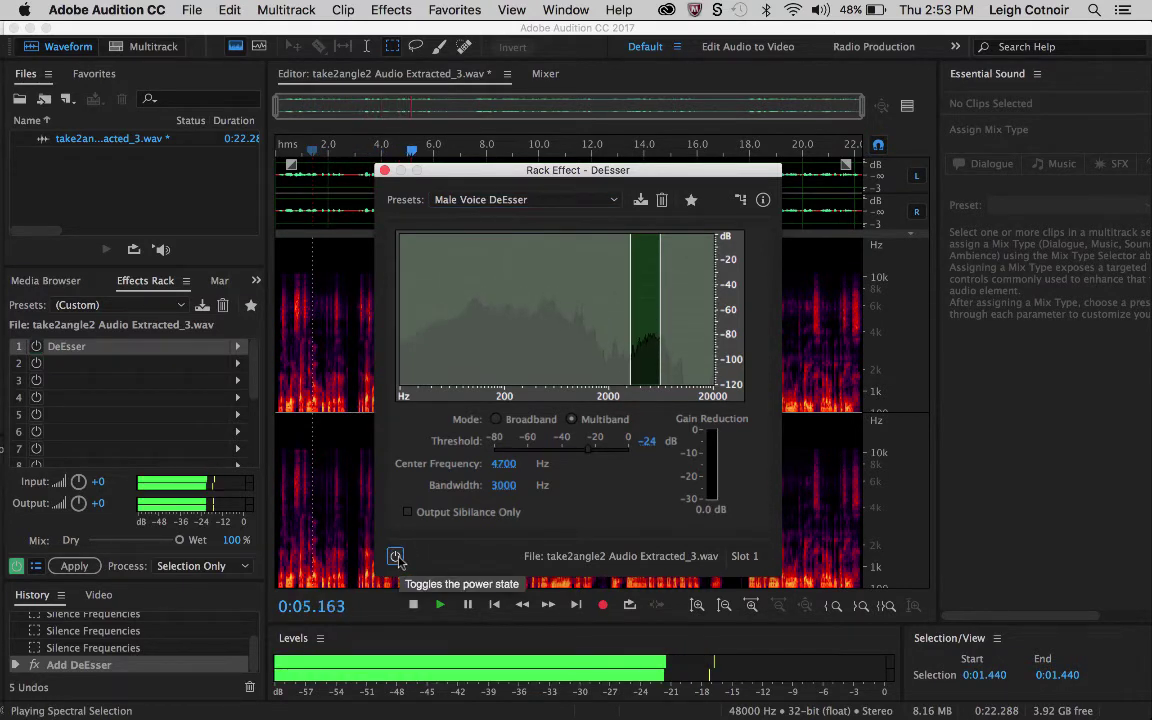
left_click(396, 556)
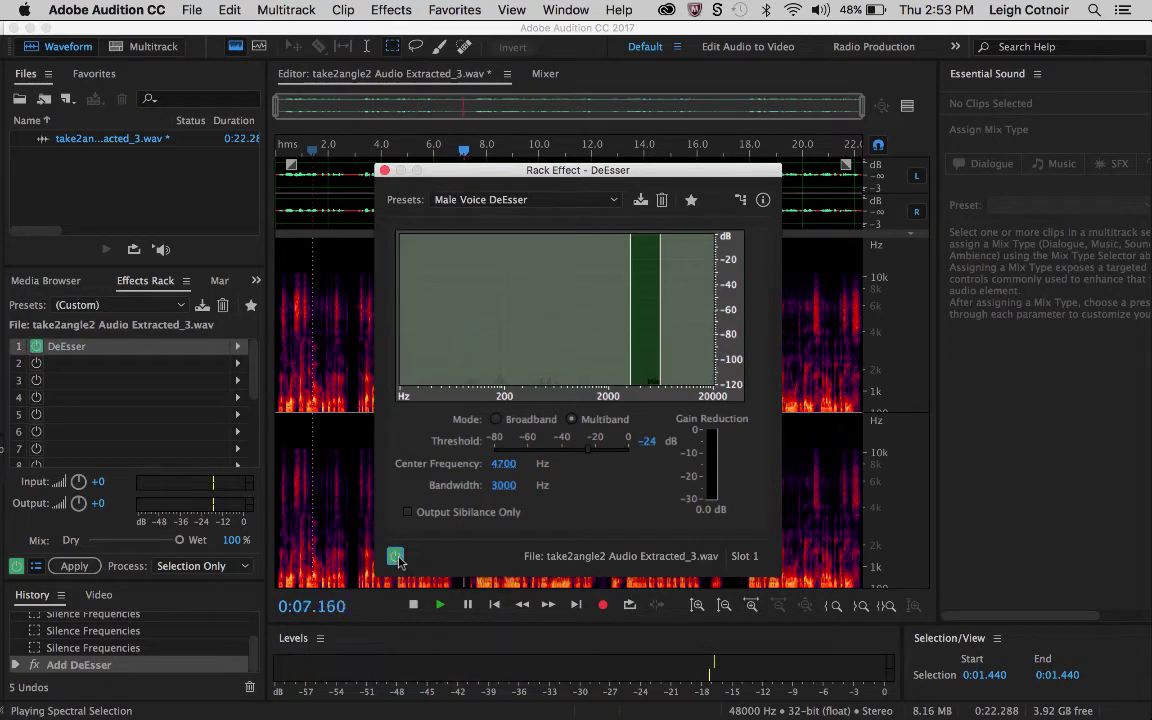
left_click(396, 556)
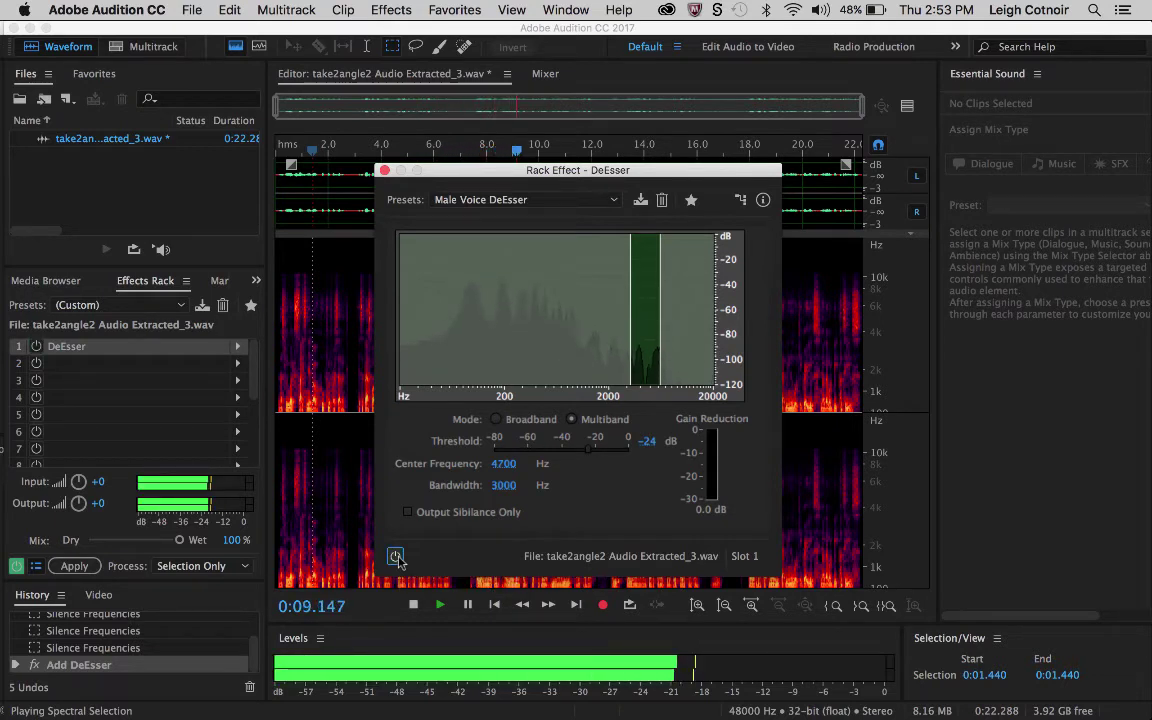
left_click(396, 556)
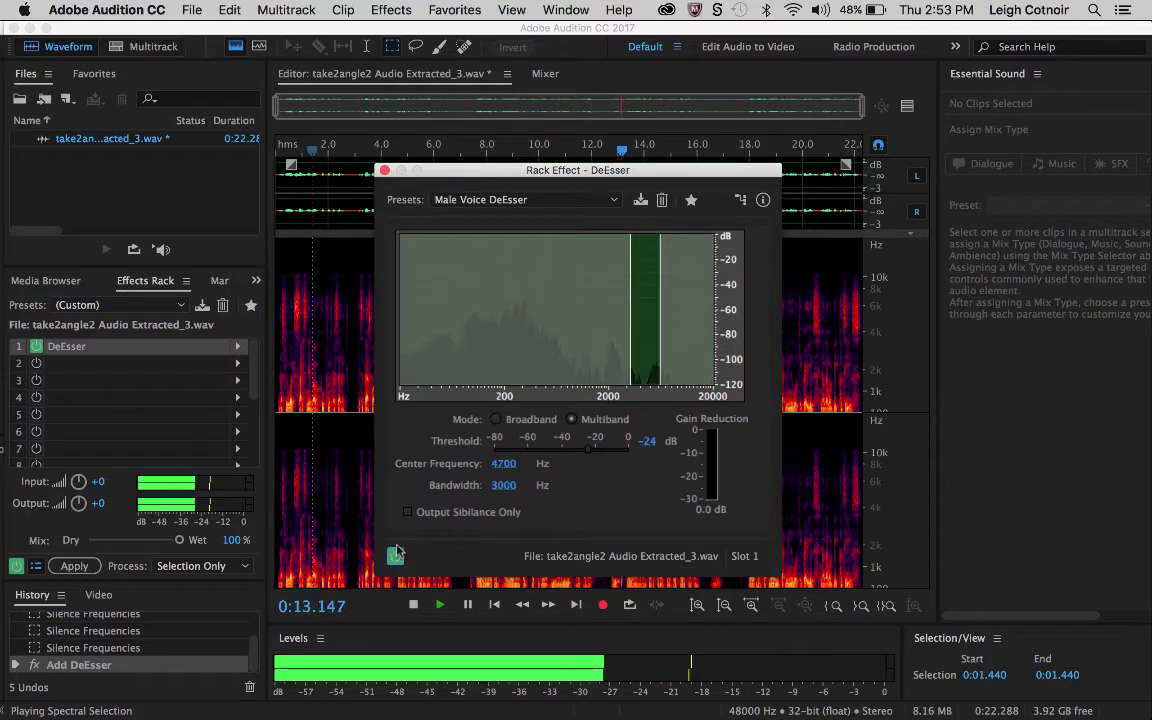
left_click(396, 556)
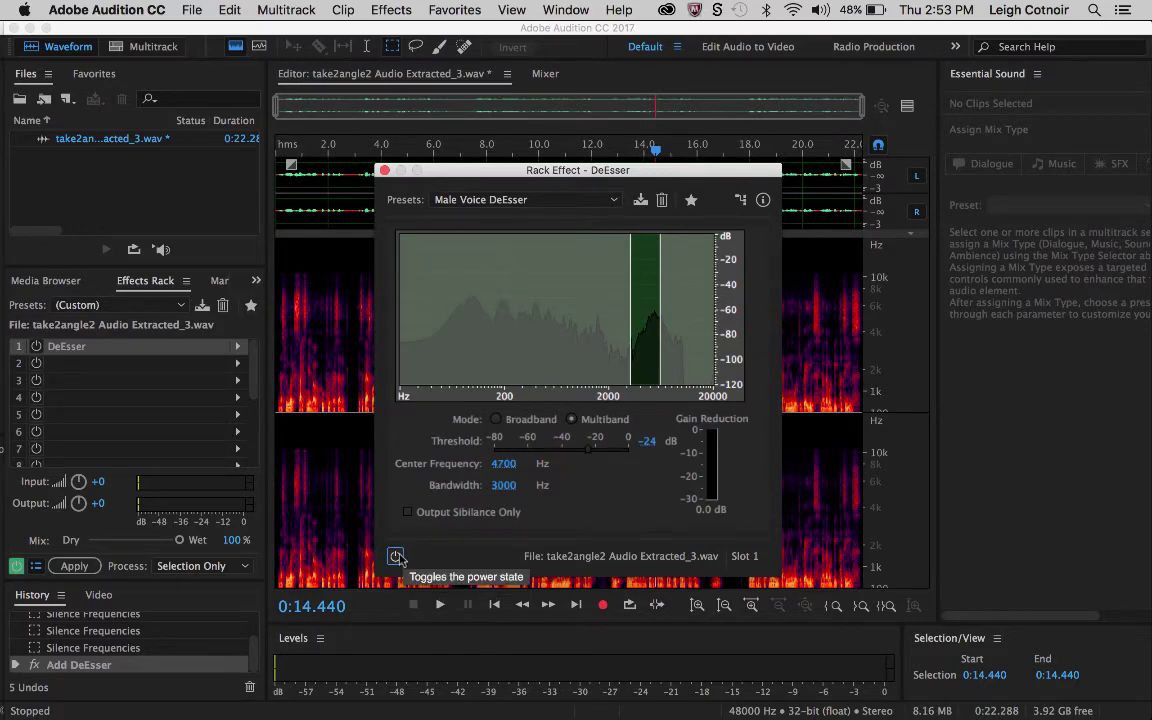
left_click(396, 556)
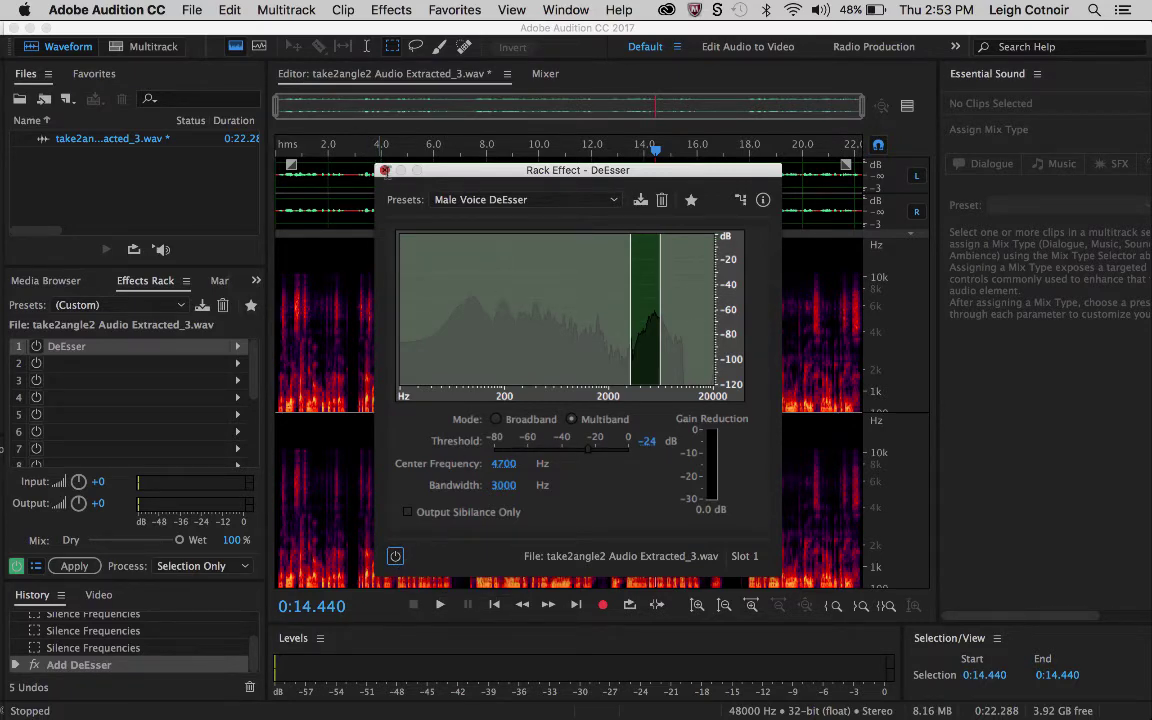
left_click(384, 170)
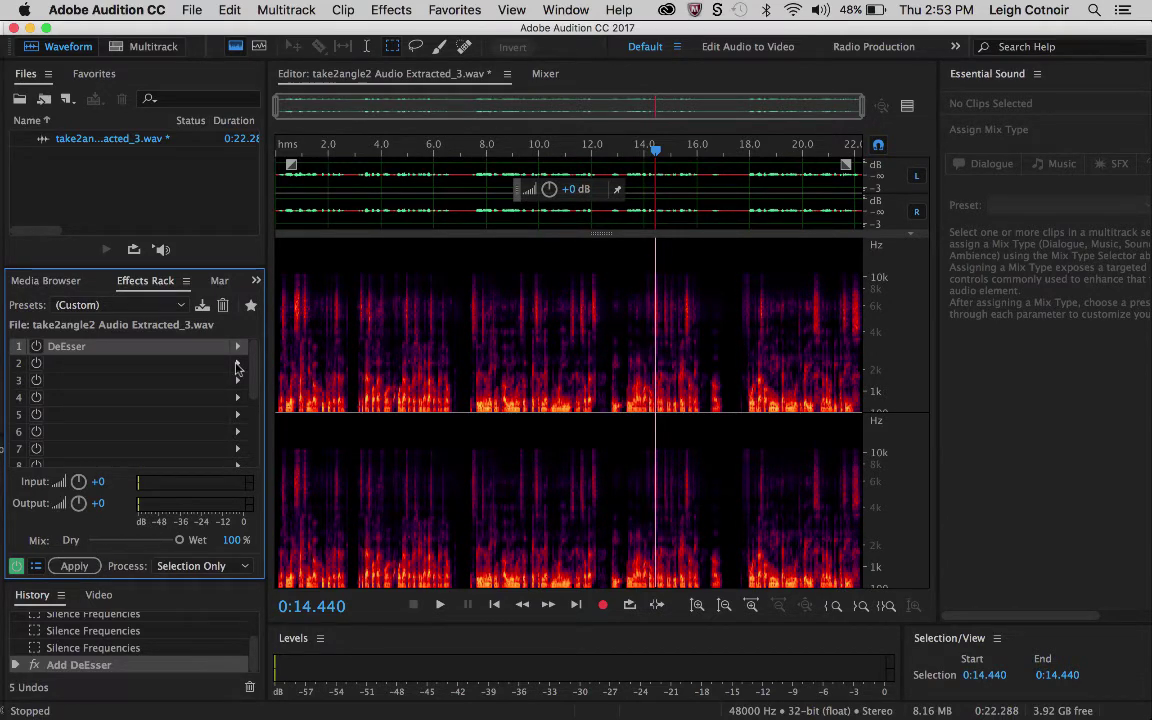
Add Dynamics Processing to slot 2 of the effects rack and apply the Voice Over preset.
left_click(237, 366)
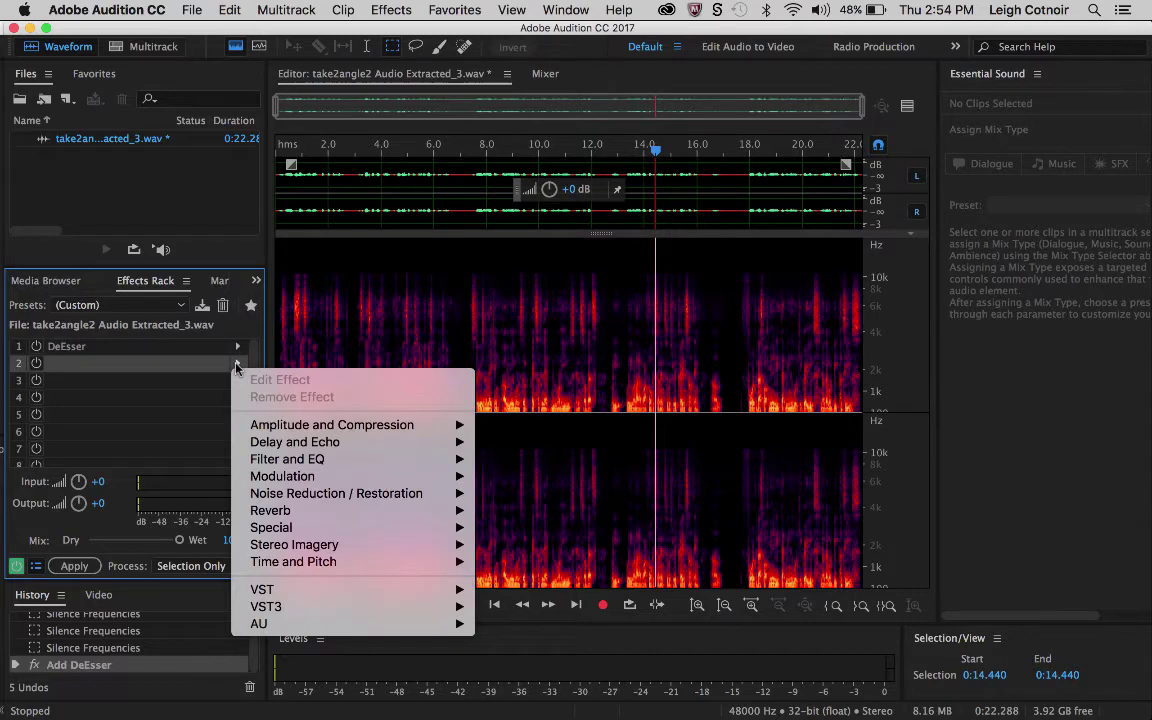
mouse_move(272, 424)
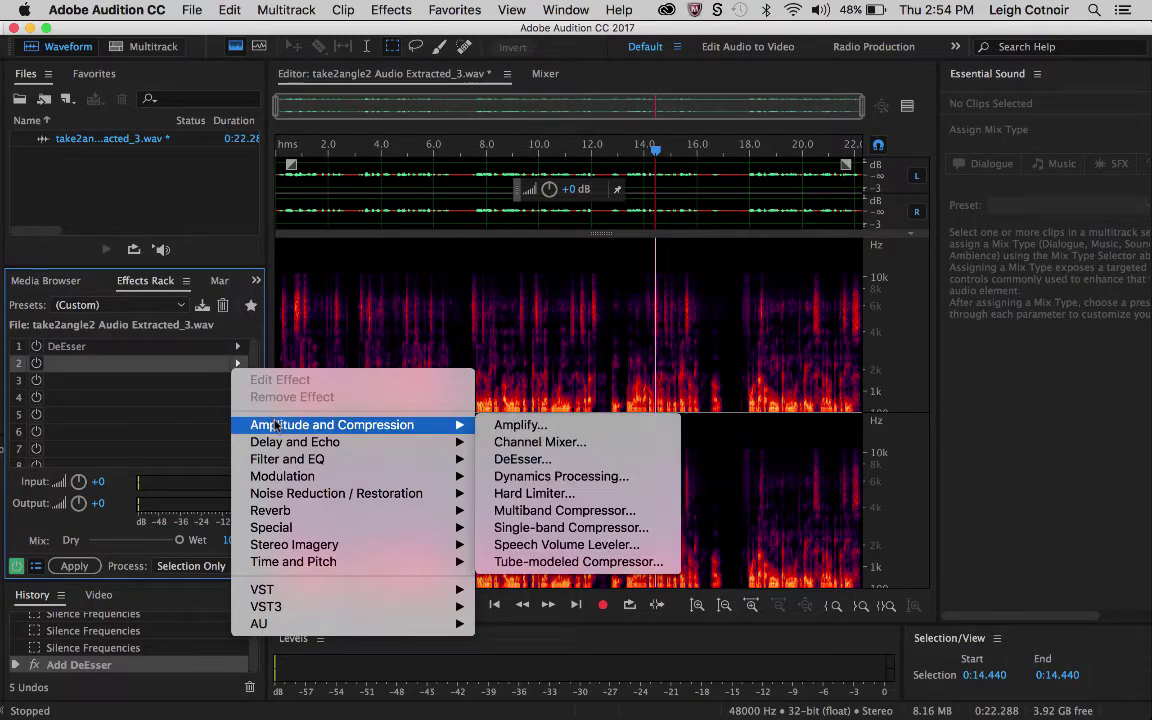
left_click(525, 478)
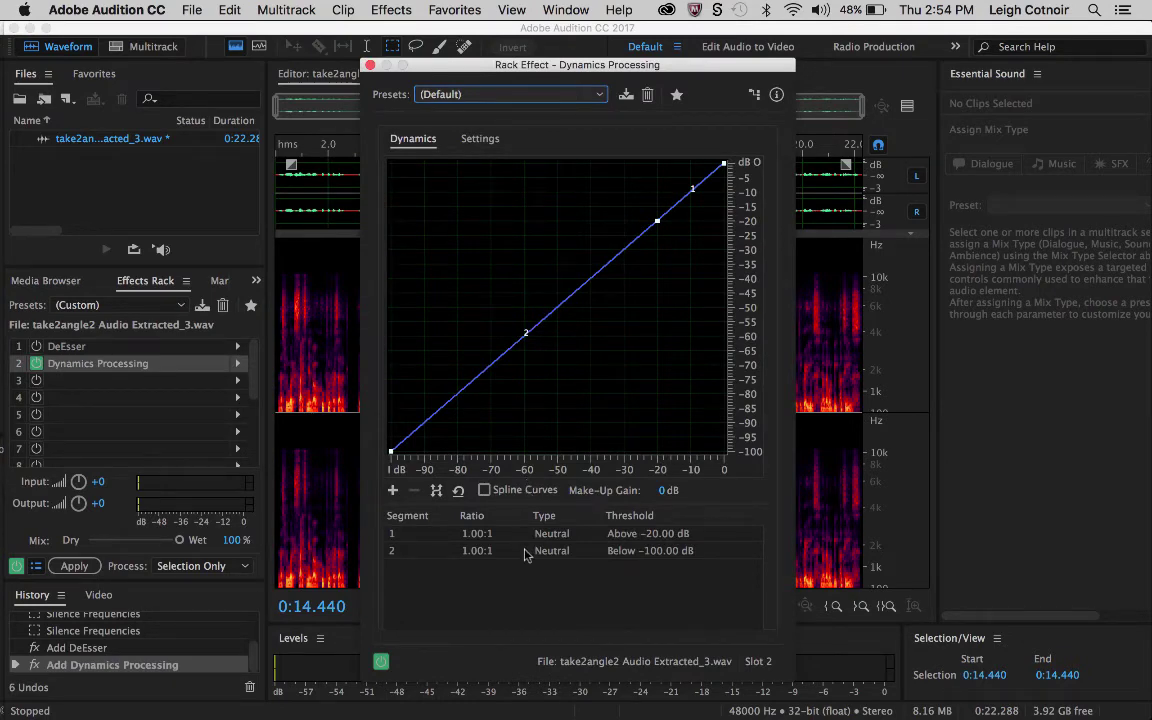
key("space")
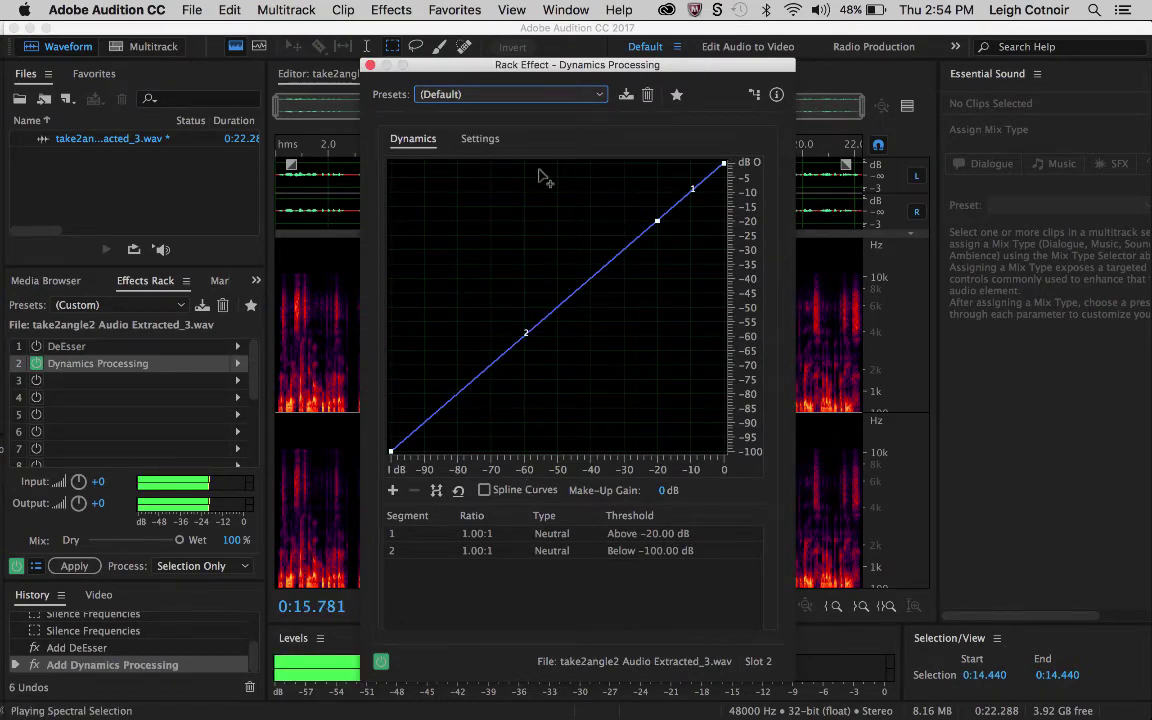
left_click(540, 94)
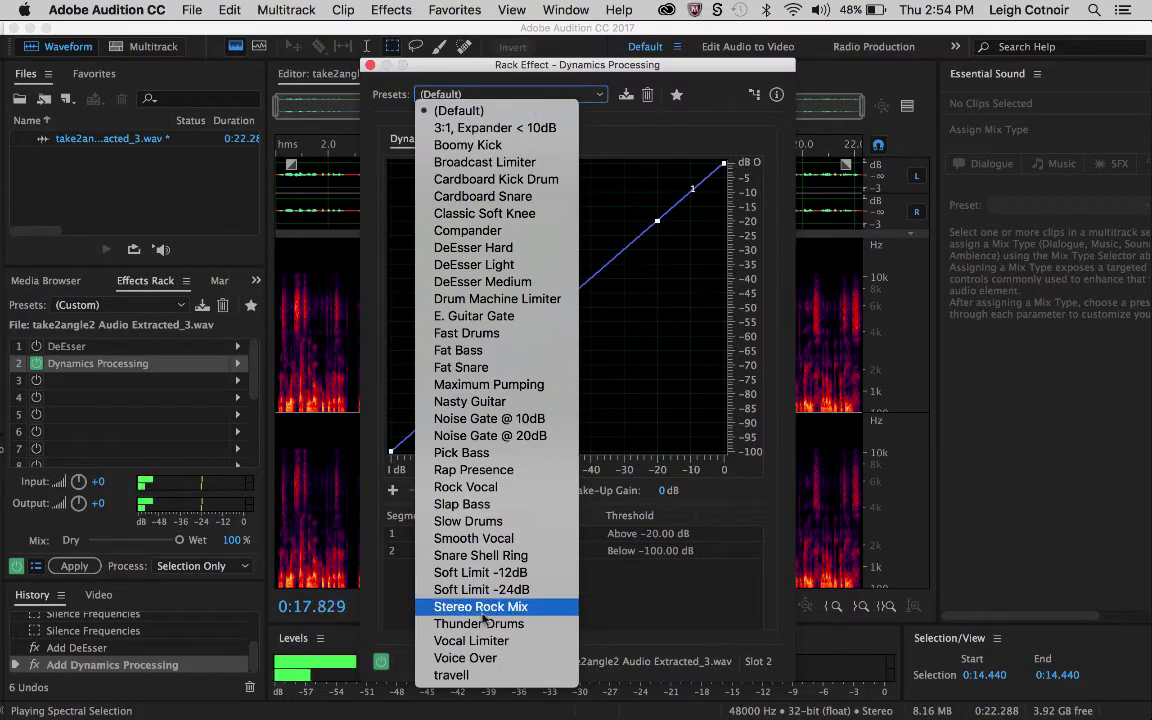
left_click(465, 658)
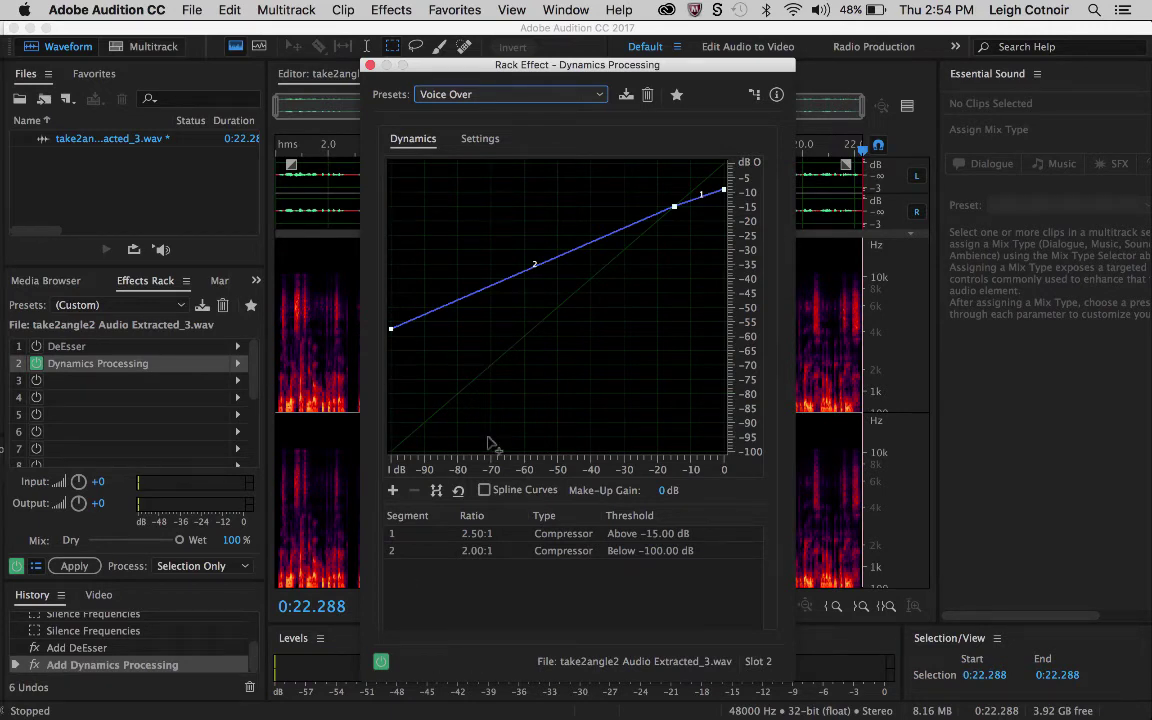
Play the audio from the start, comparing the Voice Over dynamics with the effect on and bypassed.
key("space")
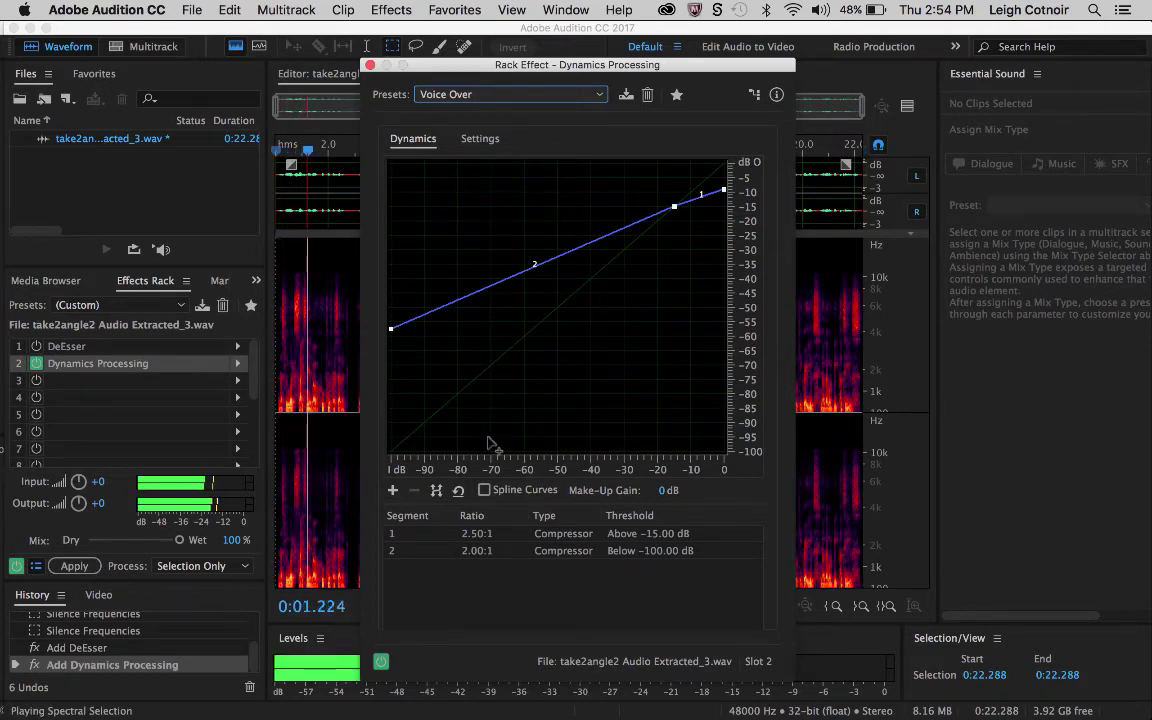
left_click(381, 662)
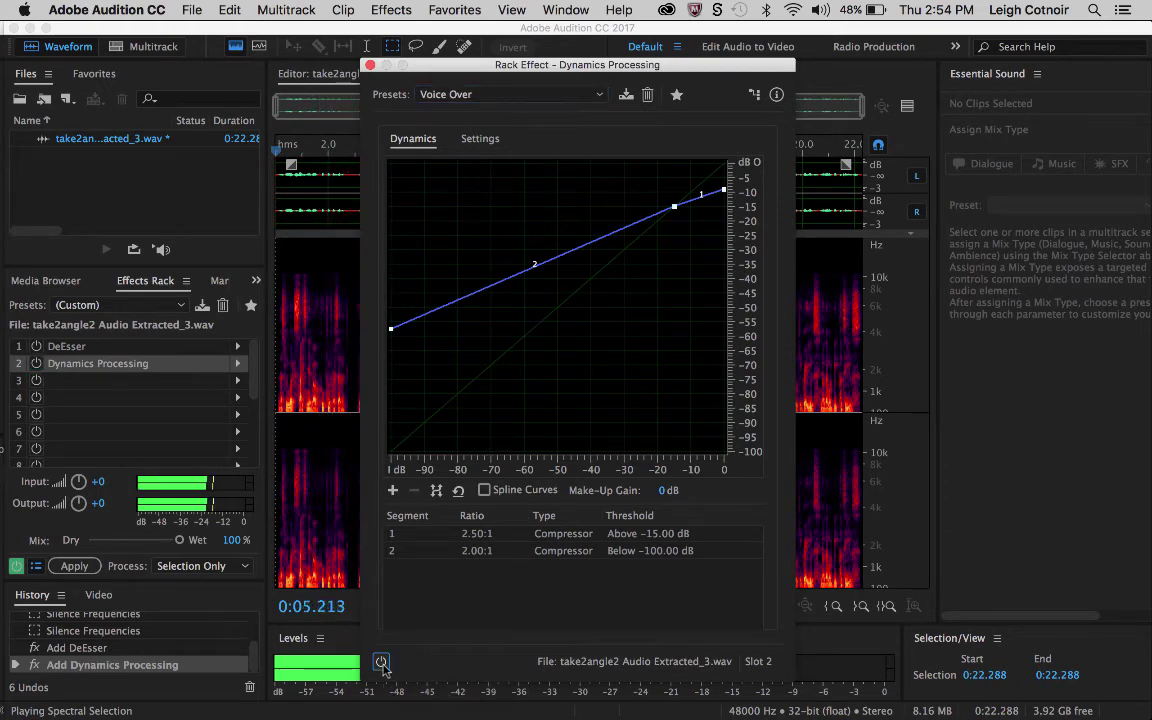
left_click(381, 662)
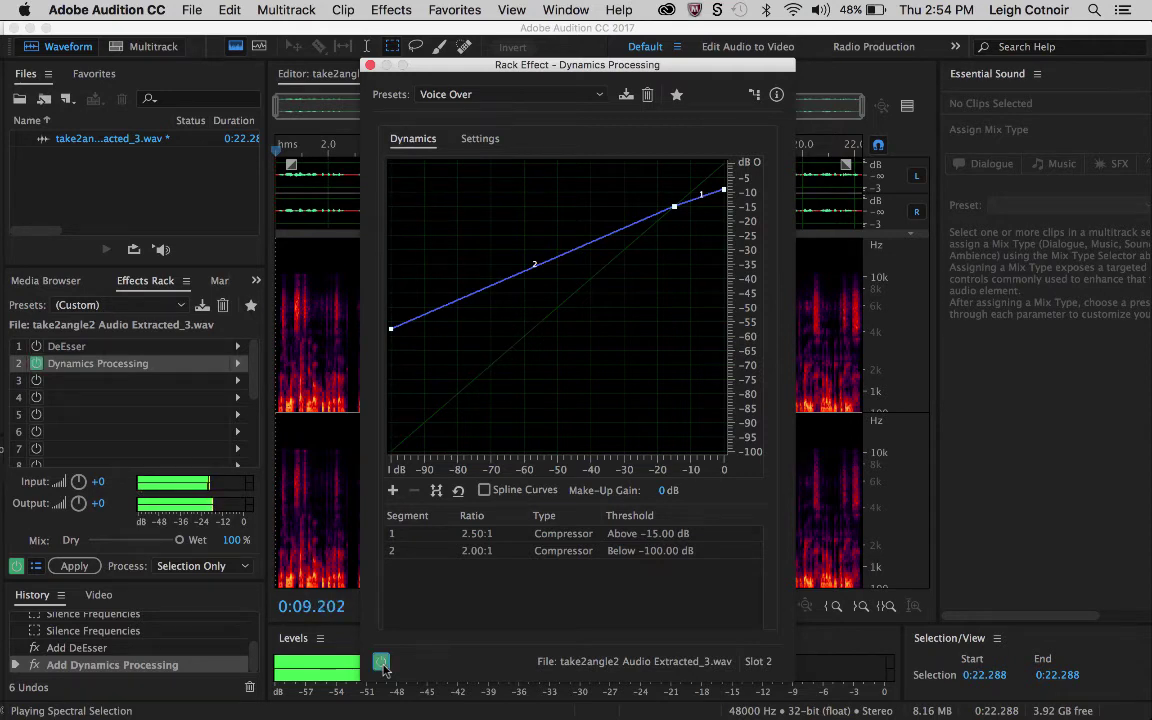
left_click(381, 662)
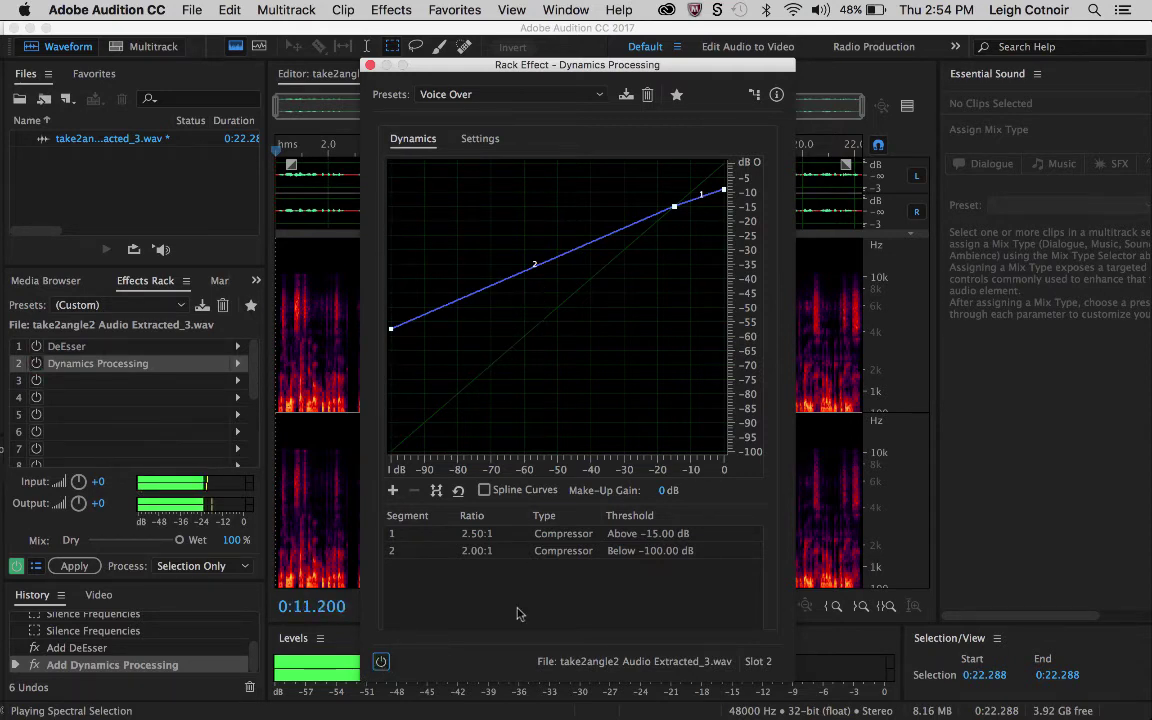
key("space")
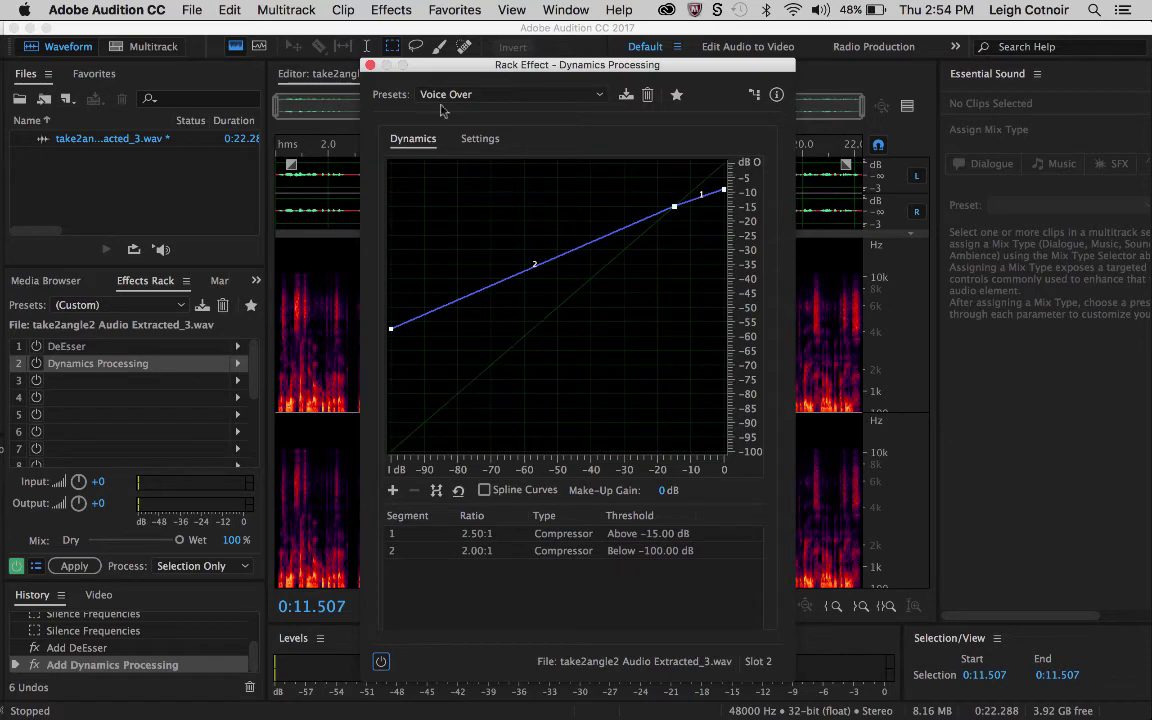
Apply the travell preset to Dynamics Processing and enable the effect during playback.
left_click(405, 94)
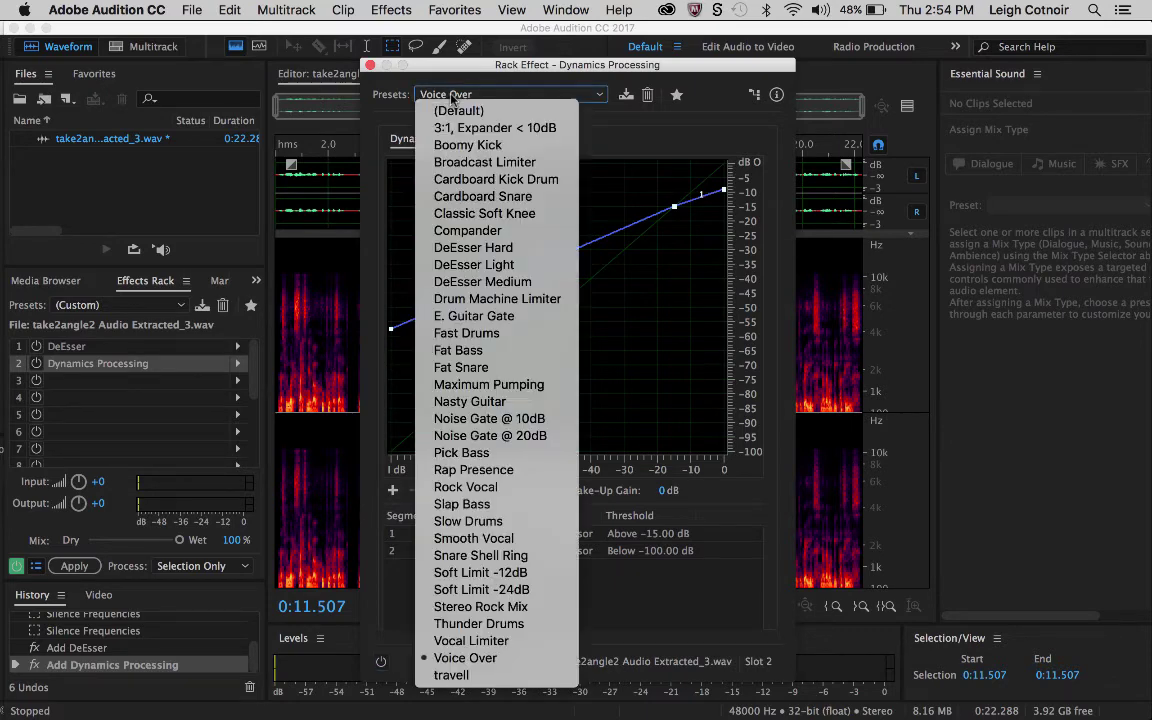
left_click(507, 676)
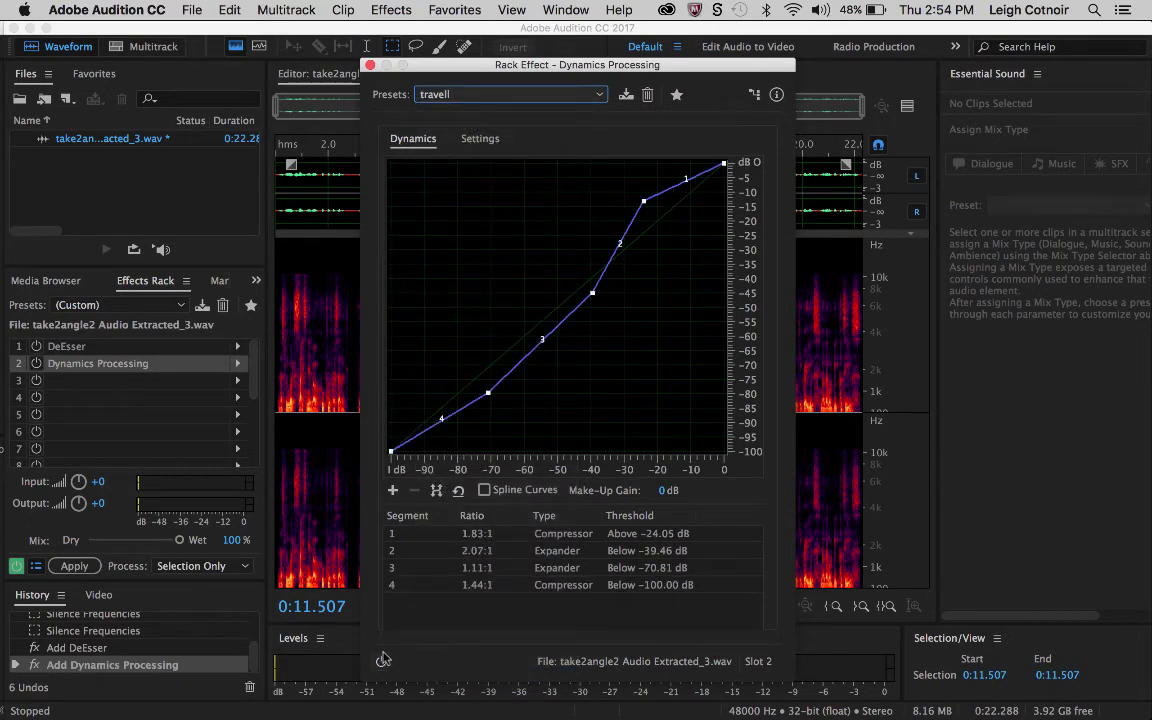
key("space")
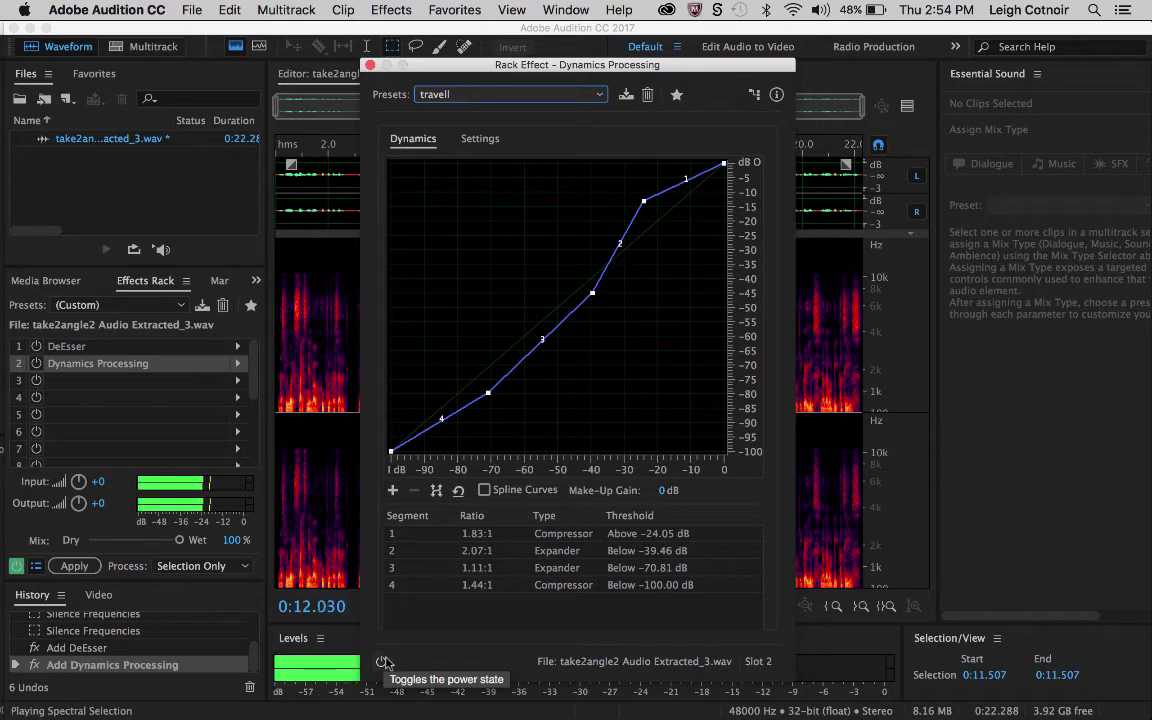
left_click(383, 662)
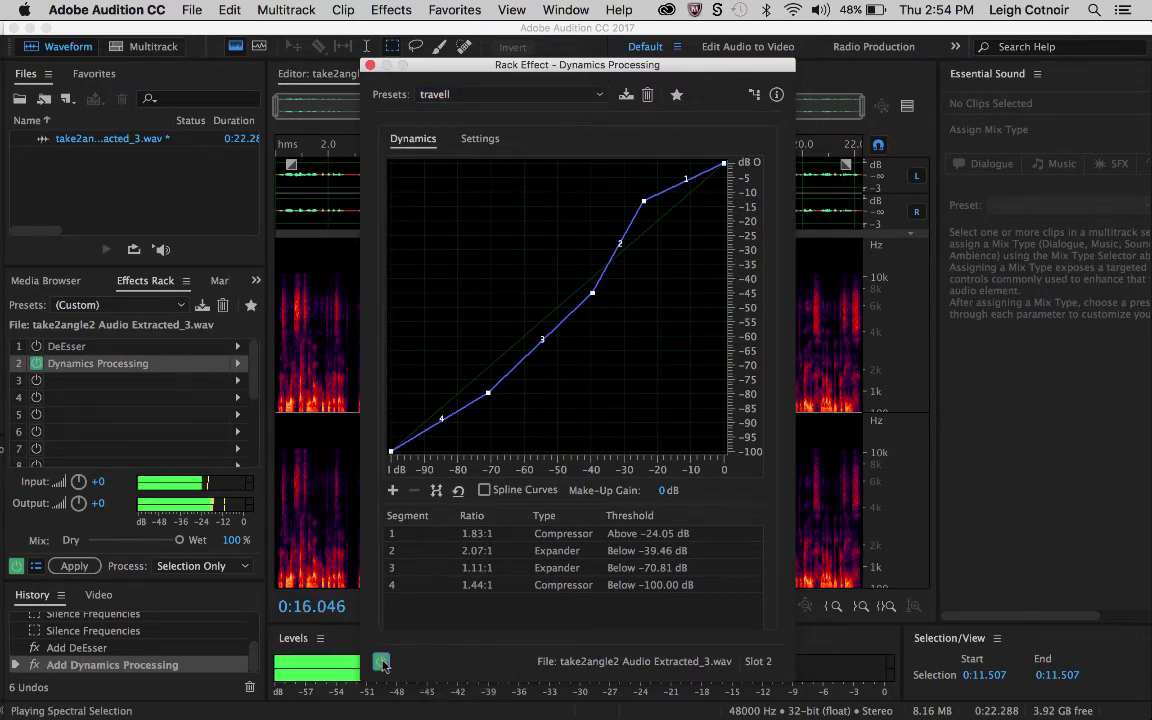
Compare playback with the travell dynamics bypassed and enabled, then leave the effect enabled, close its settings and stop playback.
left_click(381, 662)
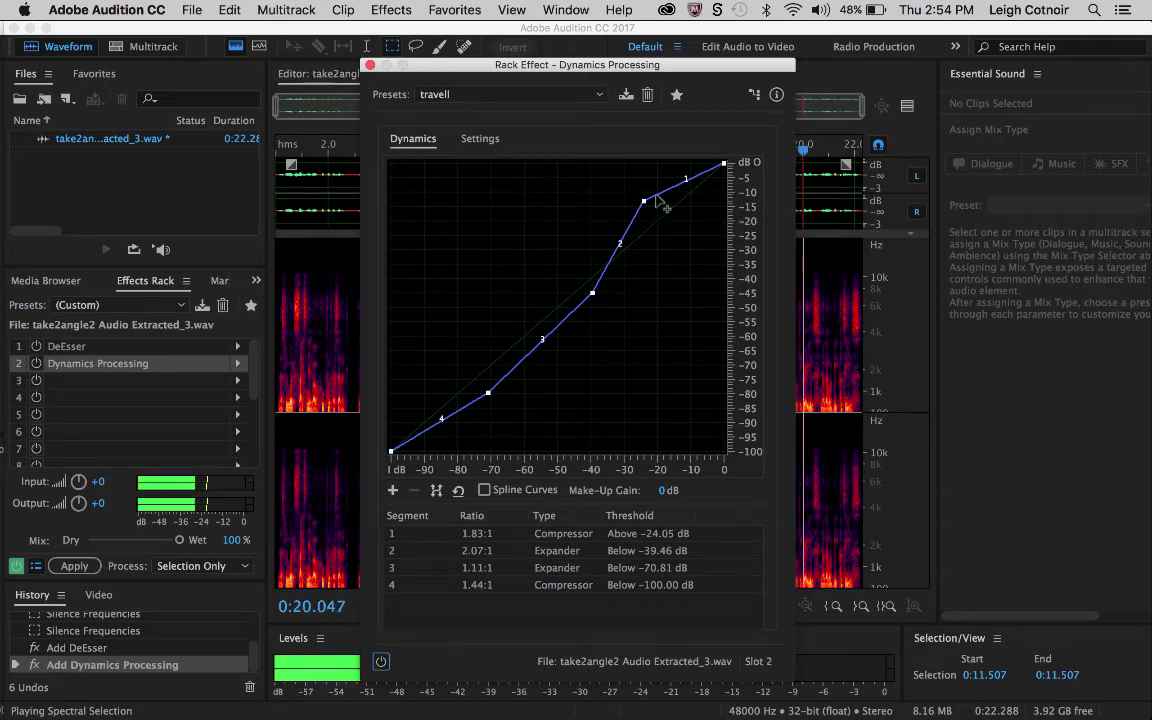
key("space")
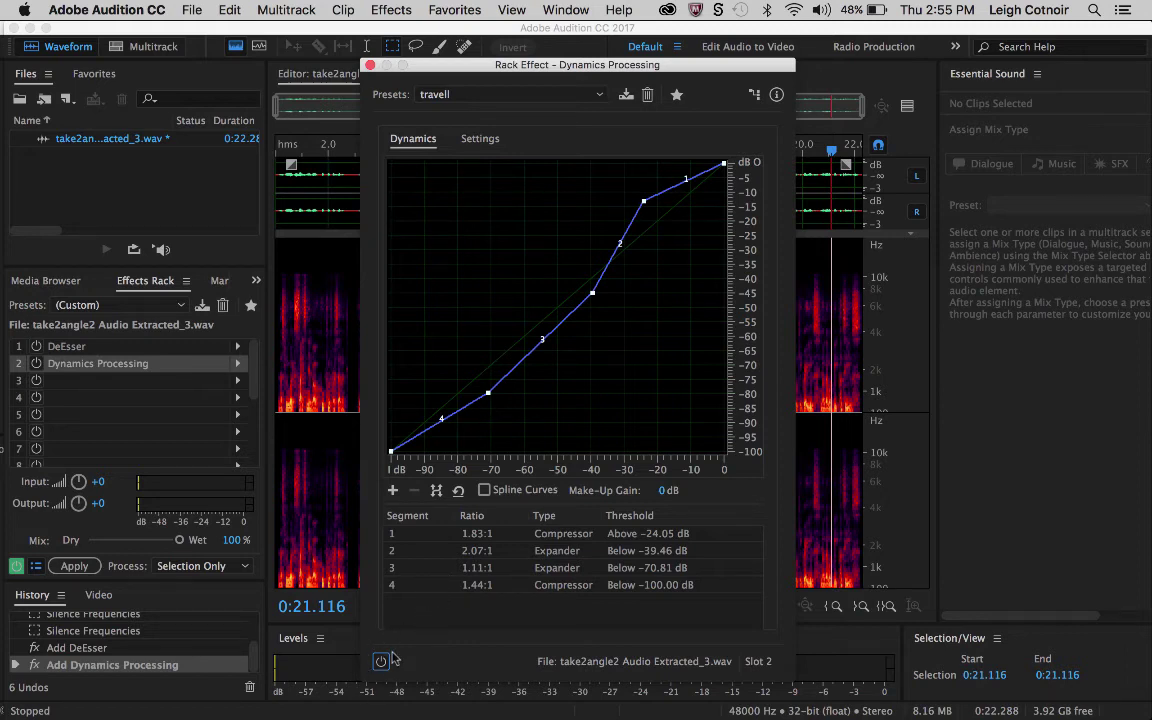
key("space")
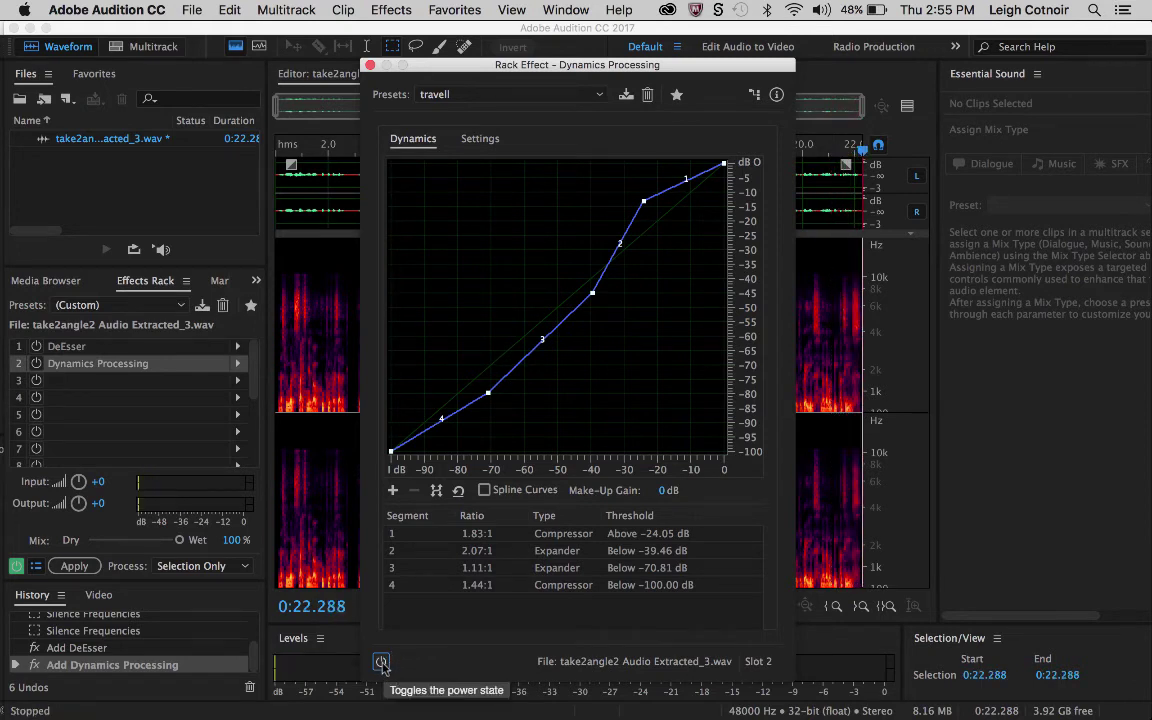
key("space")
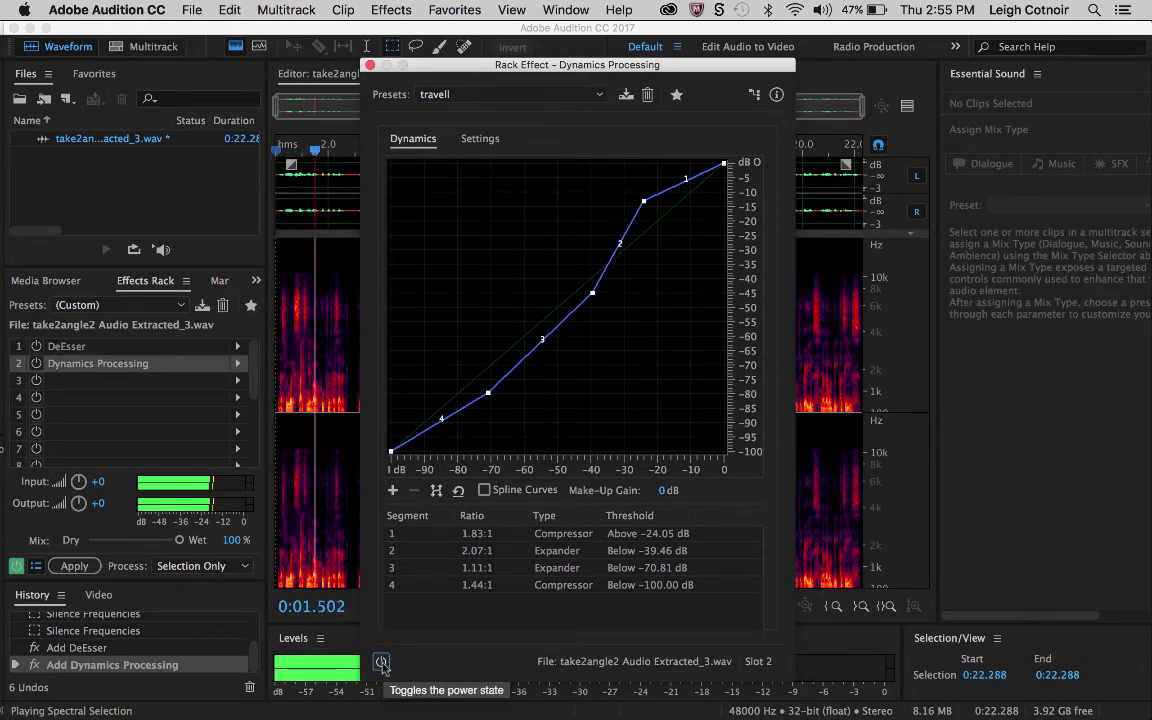
left_click(381, 662)
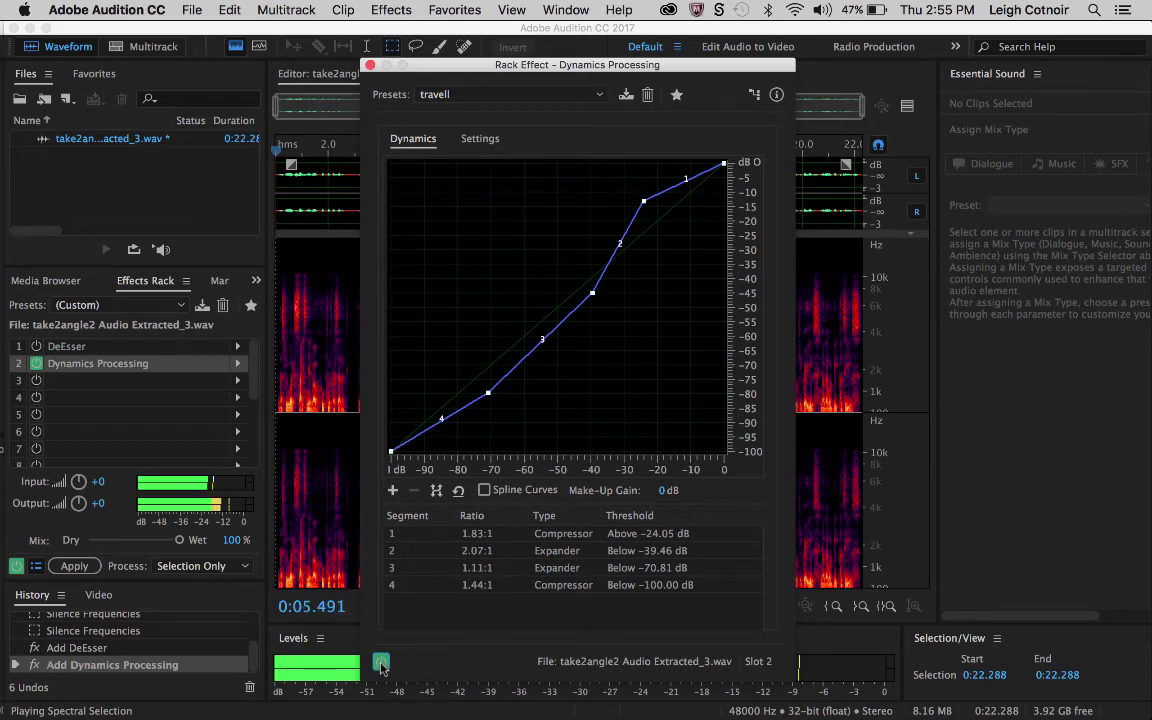
left_click(381, 662)
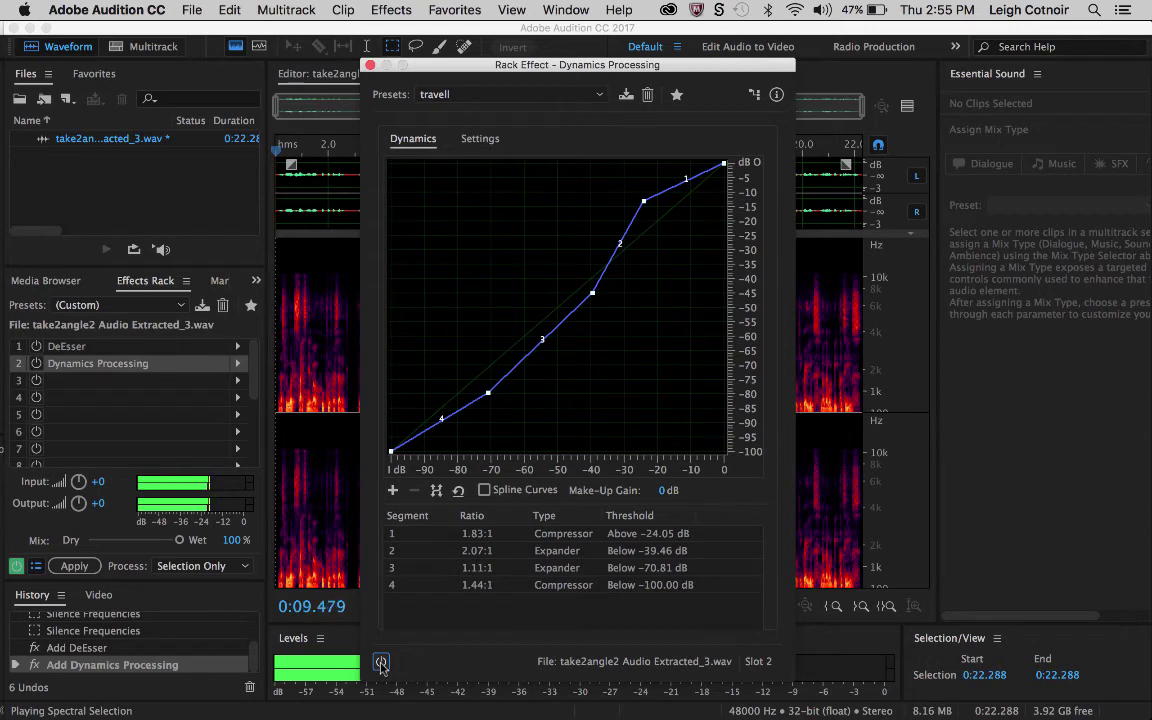
left_click(381, 662)
left_click(370, 65)
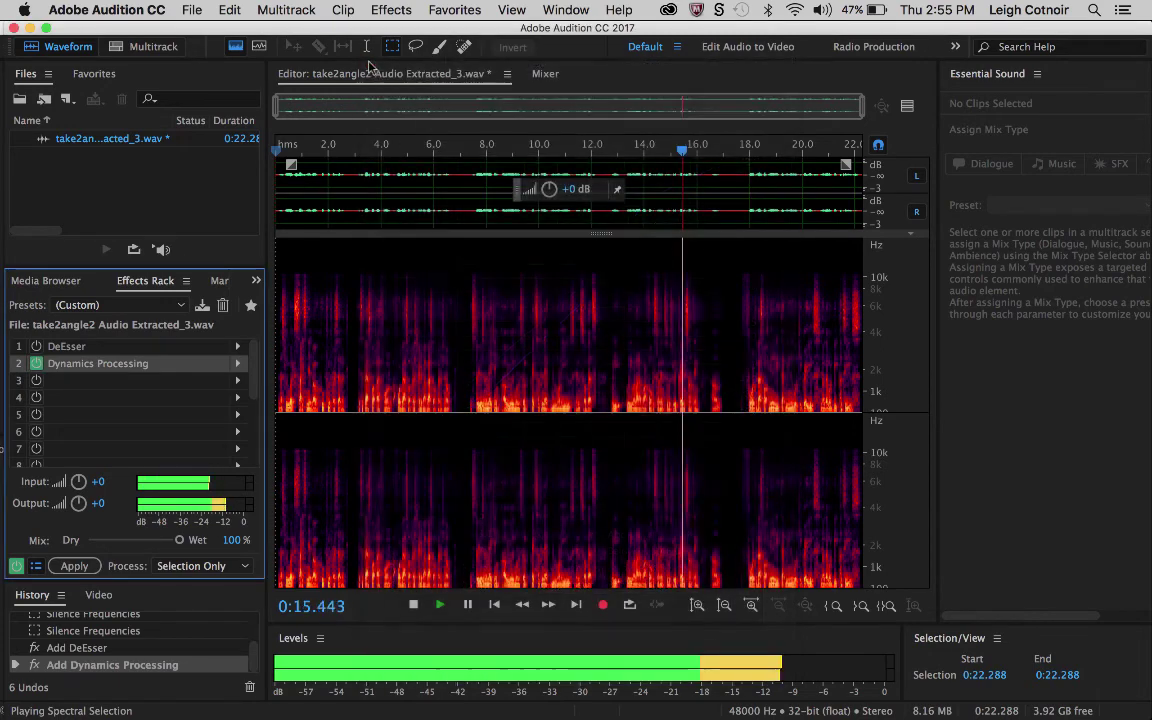
key("space")
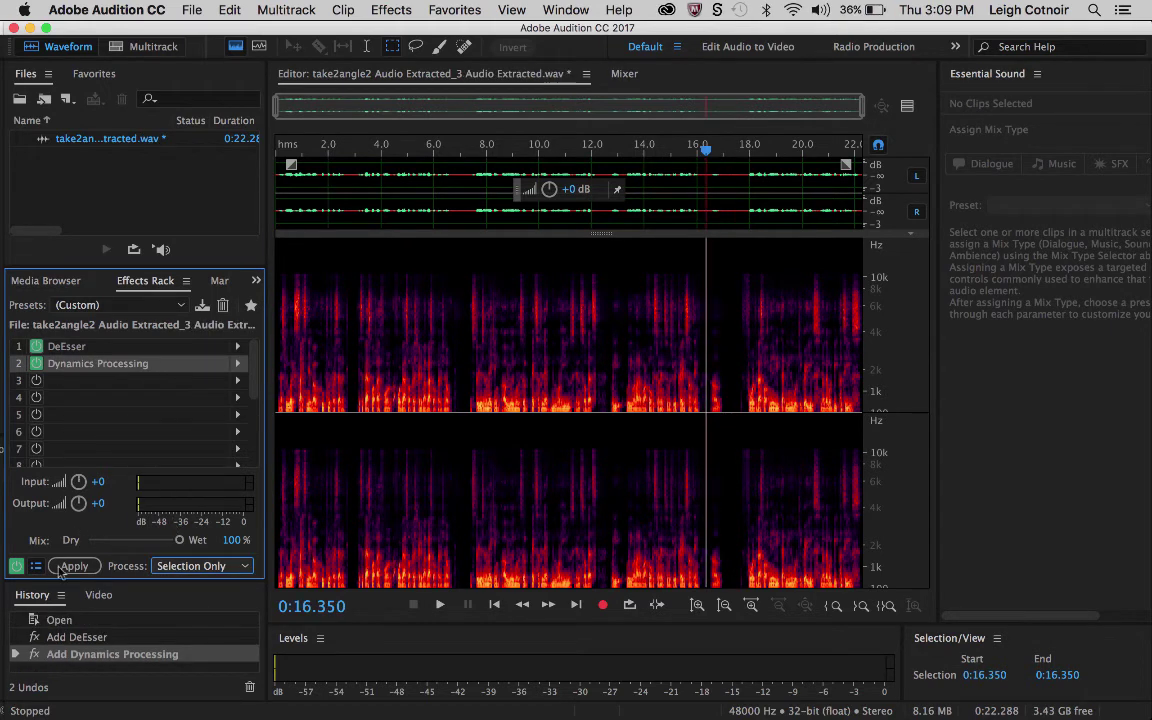
Set the effects rack to process the Entire File and apply its DeEsser and Dynamics Processing effects.
left_click(201, 567)
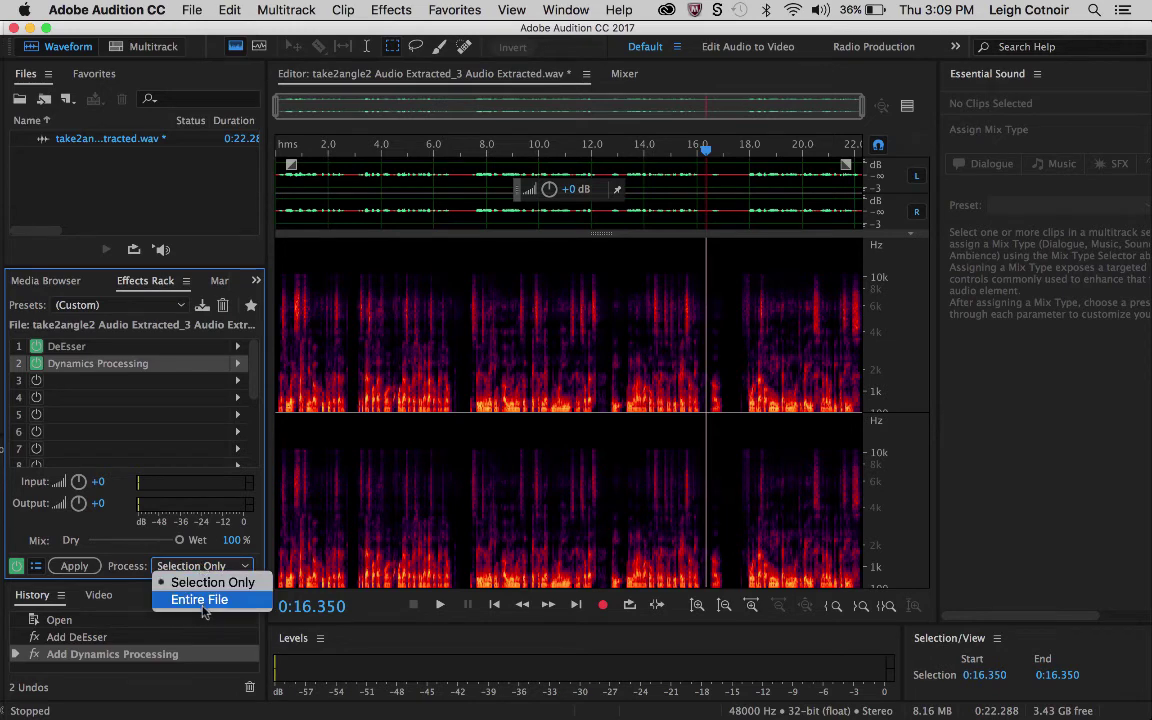
left_click(207, 600)
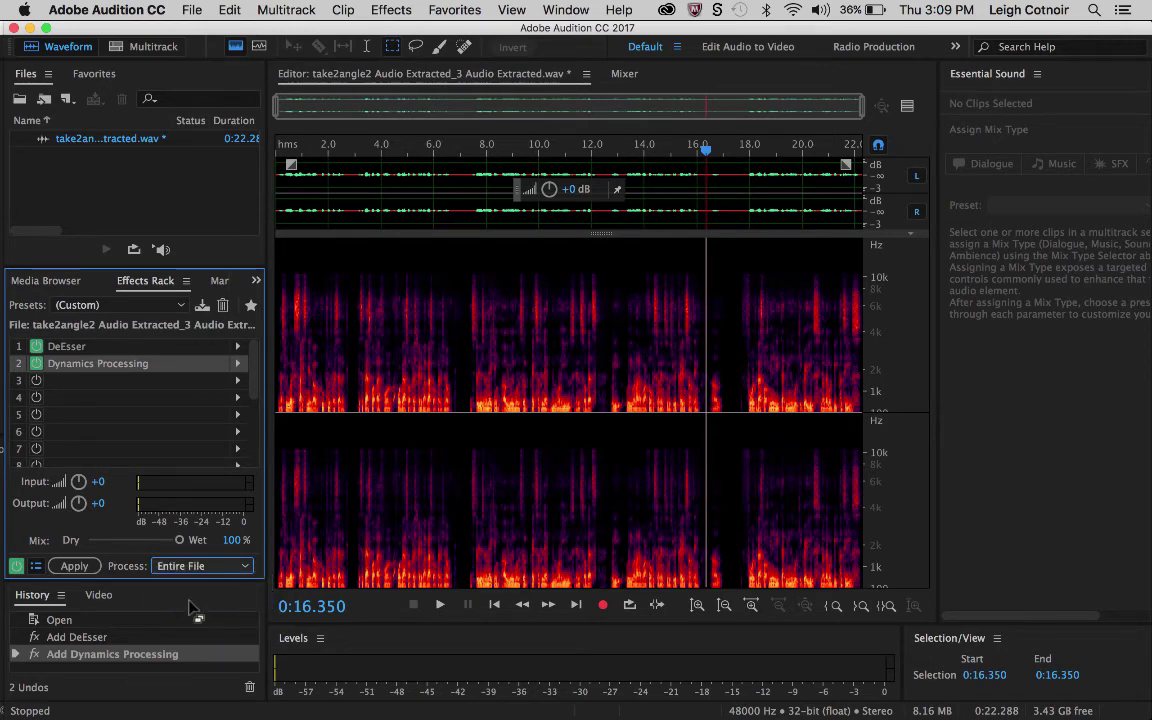
left_click(80, 567)
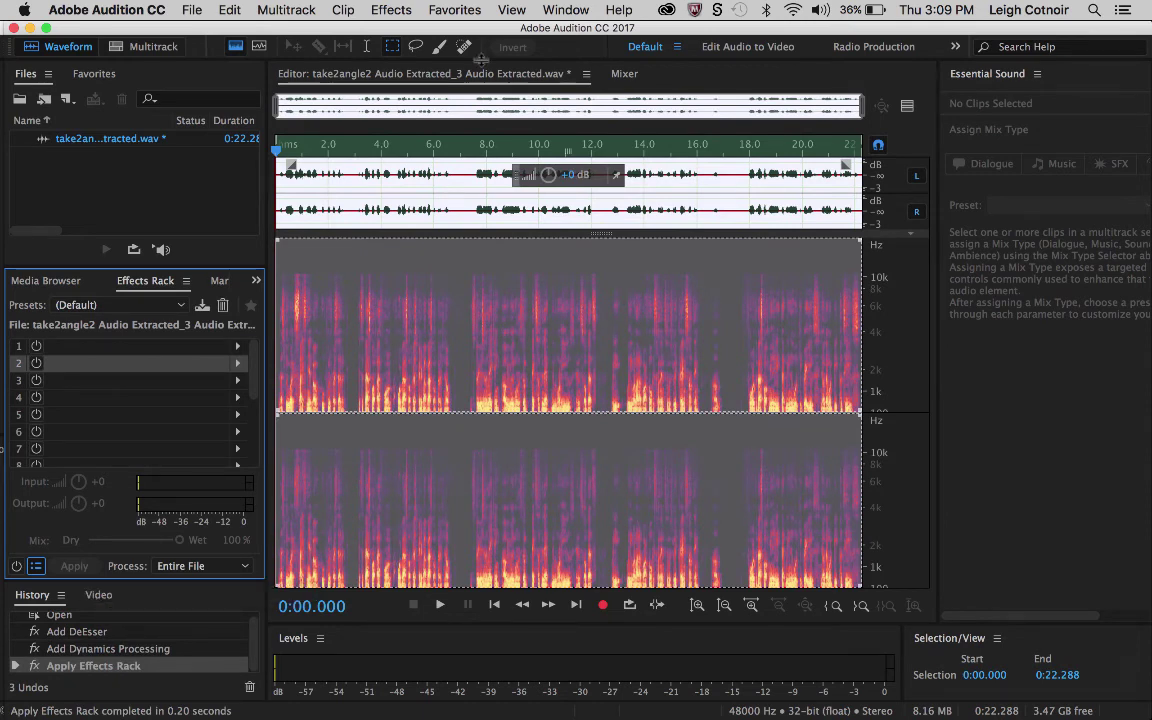
Play the opening seconds of the processed audio in two passes to check the sound and levels.
key("space")
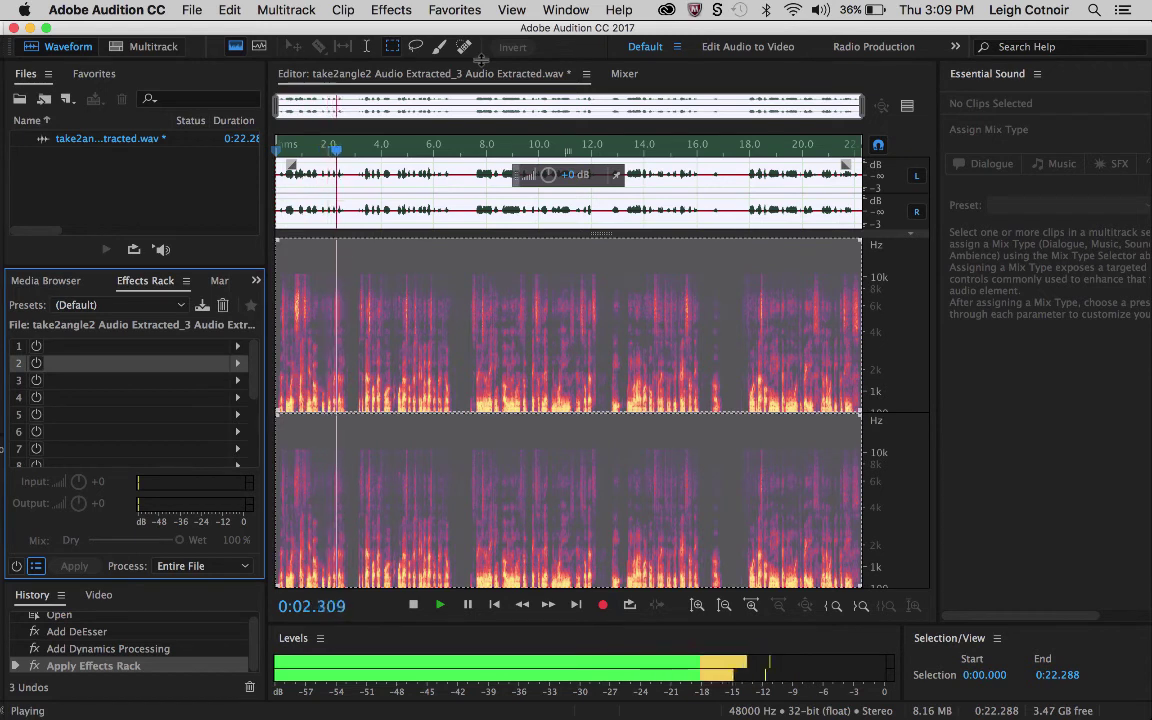
key("space")
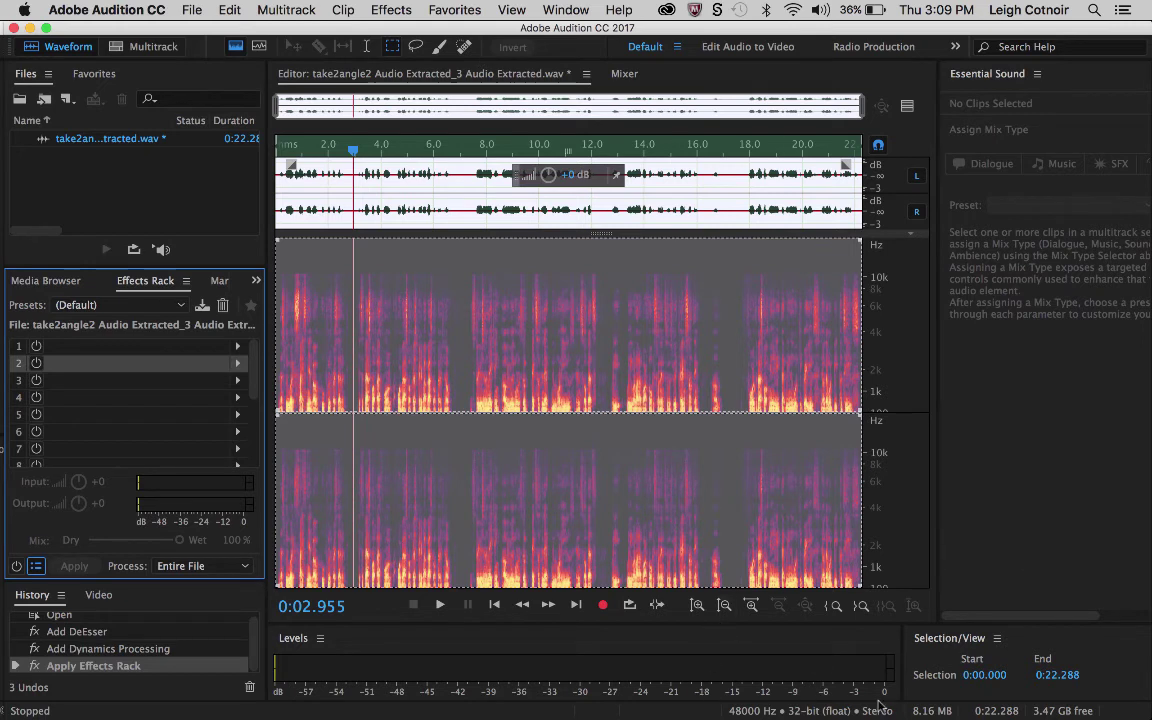
key("space")
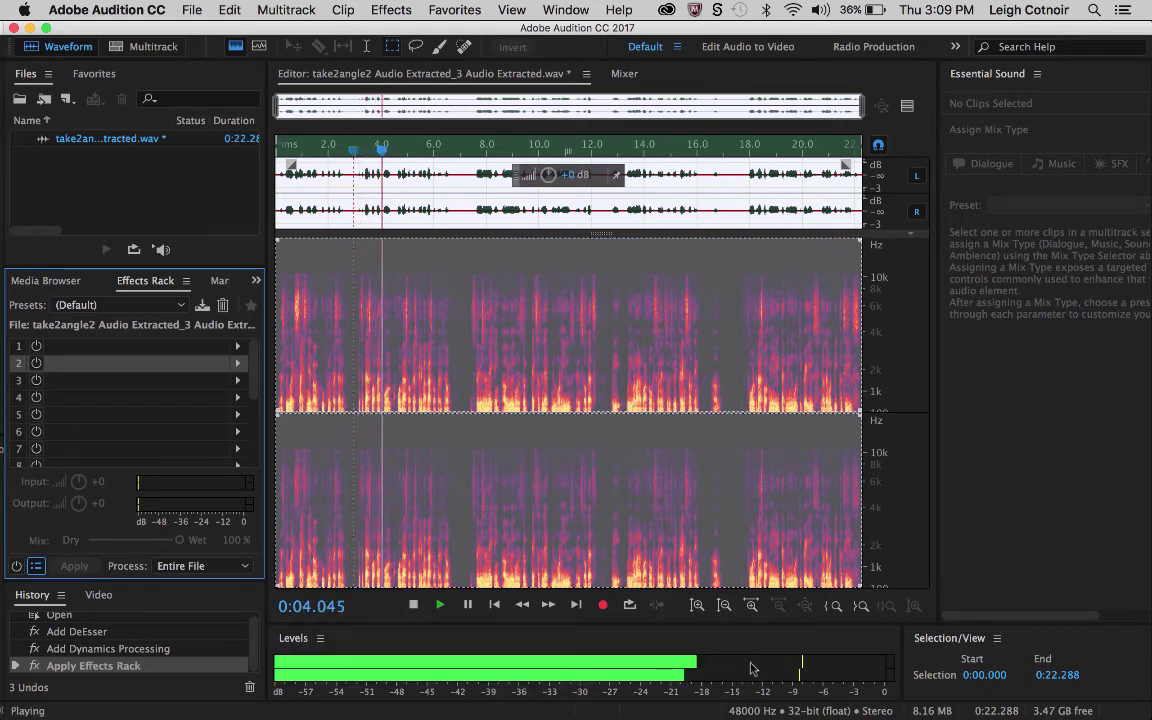
key("space")
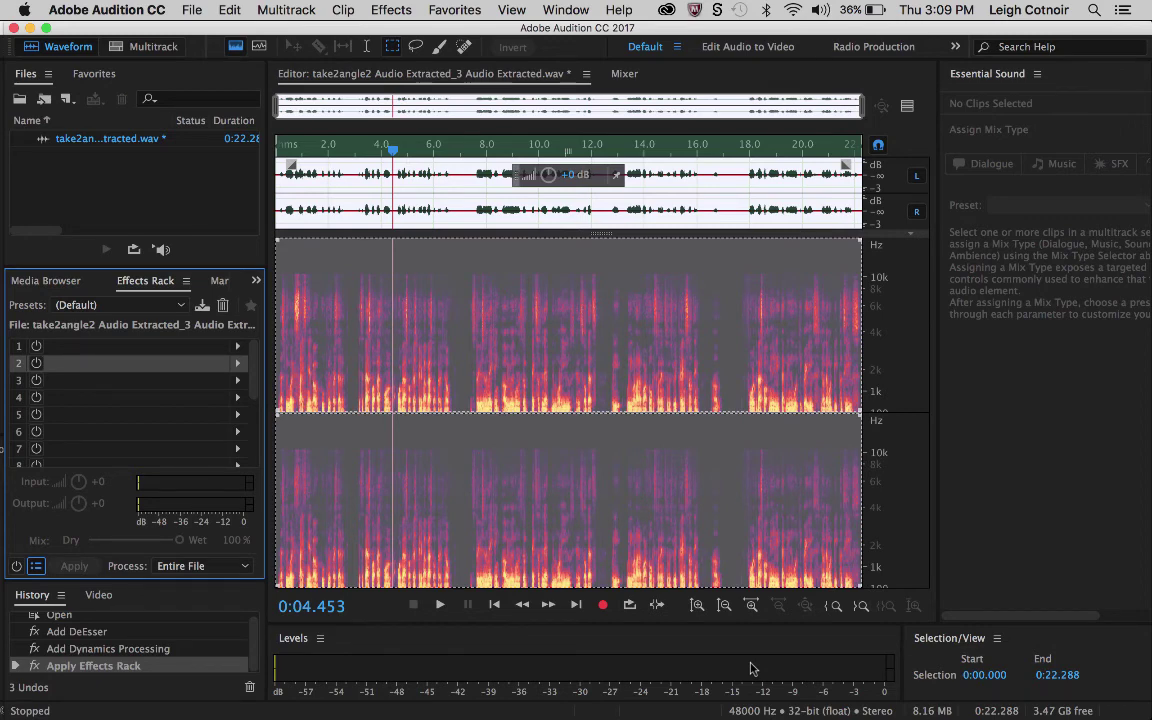
Save the processed audio file and close the Audition window to return to the Premiere Pro sequence.
key("super+s")
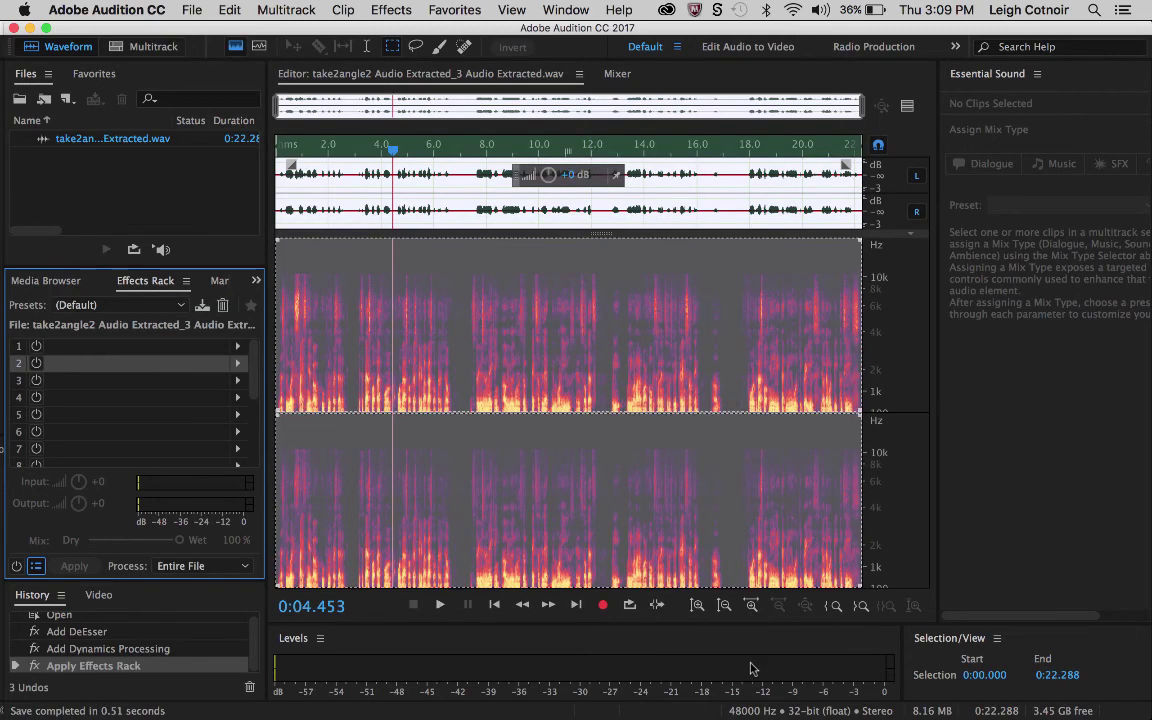
left_click(12, 27)
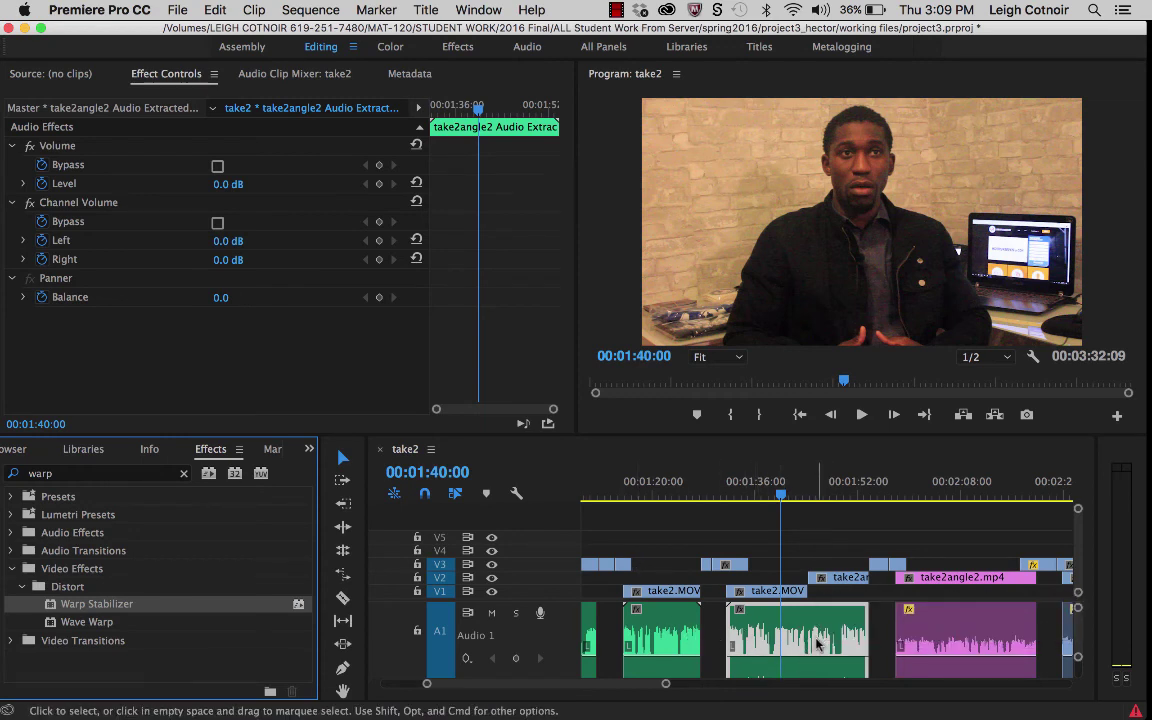
Play the take2 sequence from the start of the processed green interview clip on Audio 1 to hear the cleaned voice.
left_click_drag(781, 497, 722, 497)
left_click(862, 416)
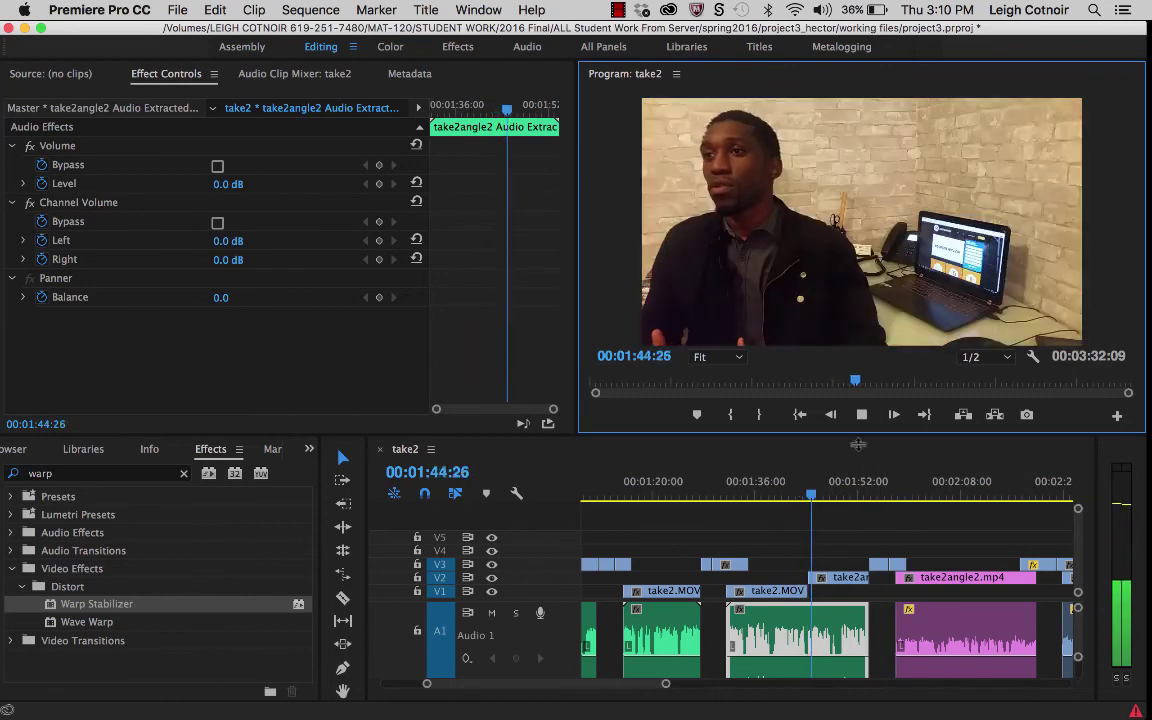
key("space")
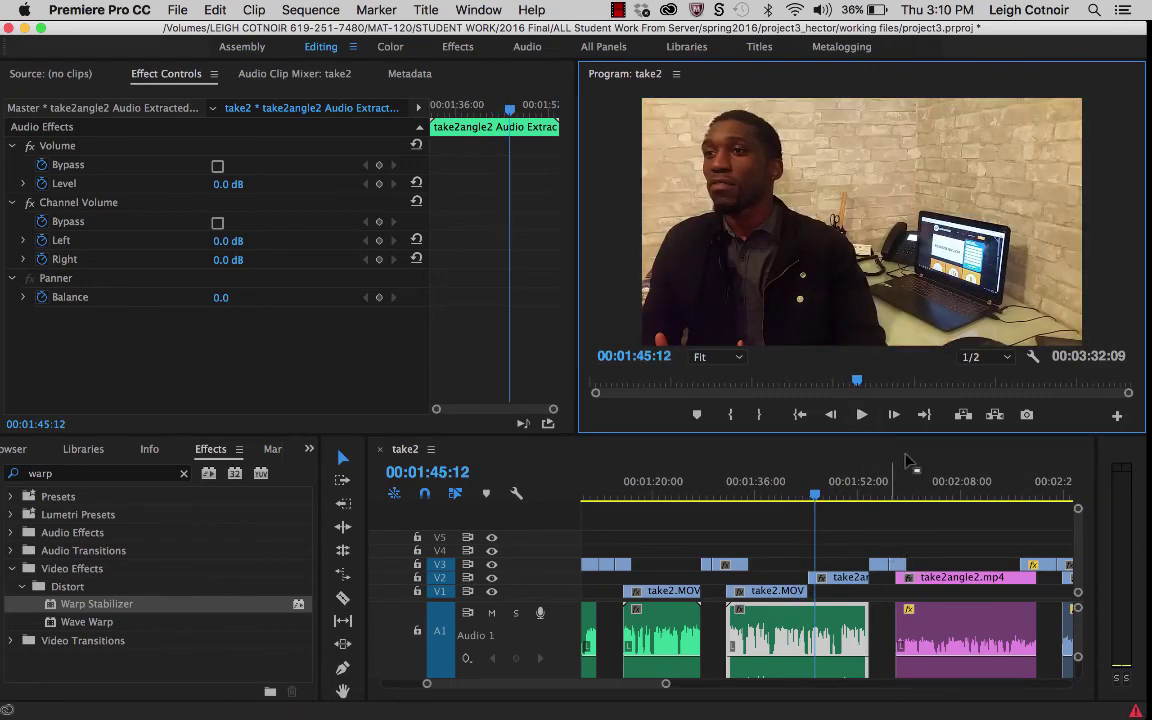
Play the opening of the purple take2angle2.mp4 clip for comparison, then select the processed green clip on Audio 1.
left_click(877, 497)
key("space")
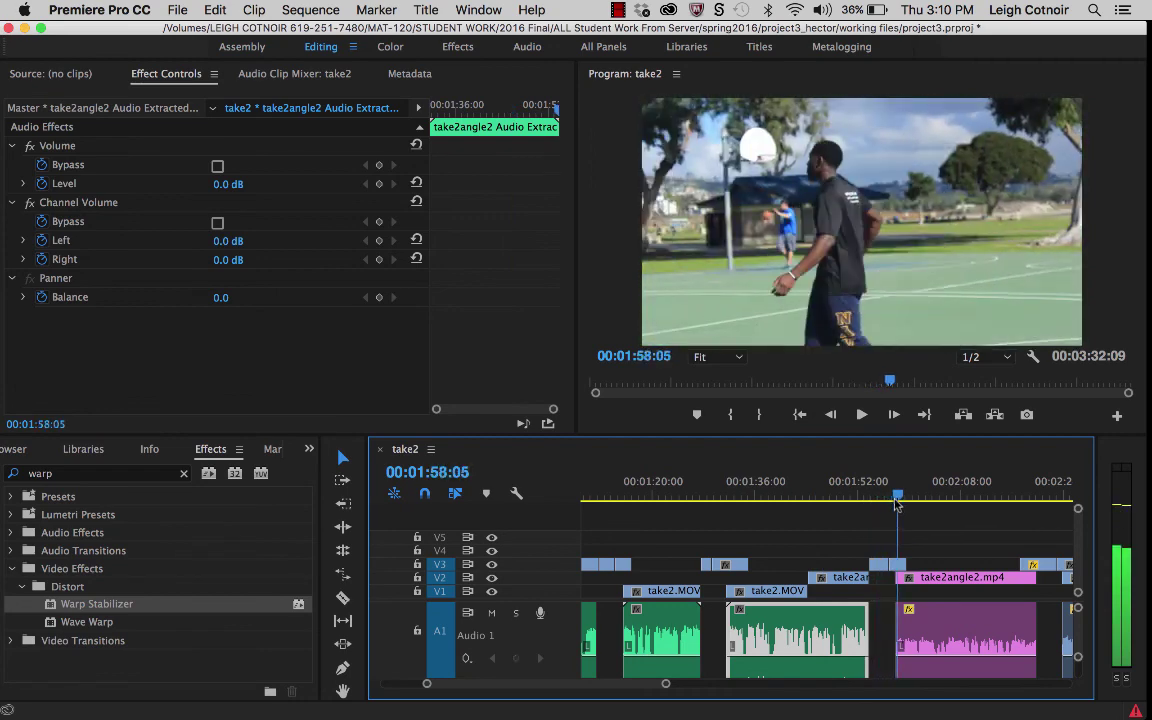
left_click(862, 414)
left_click(862, 414)
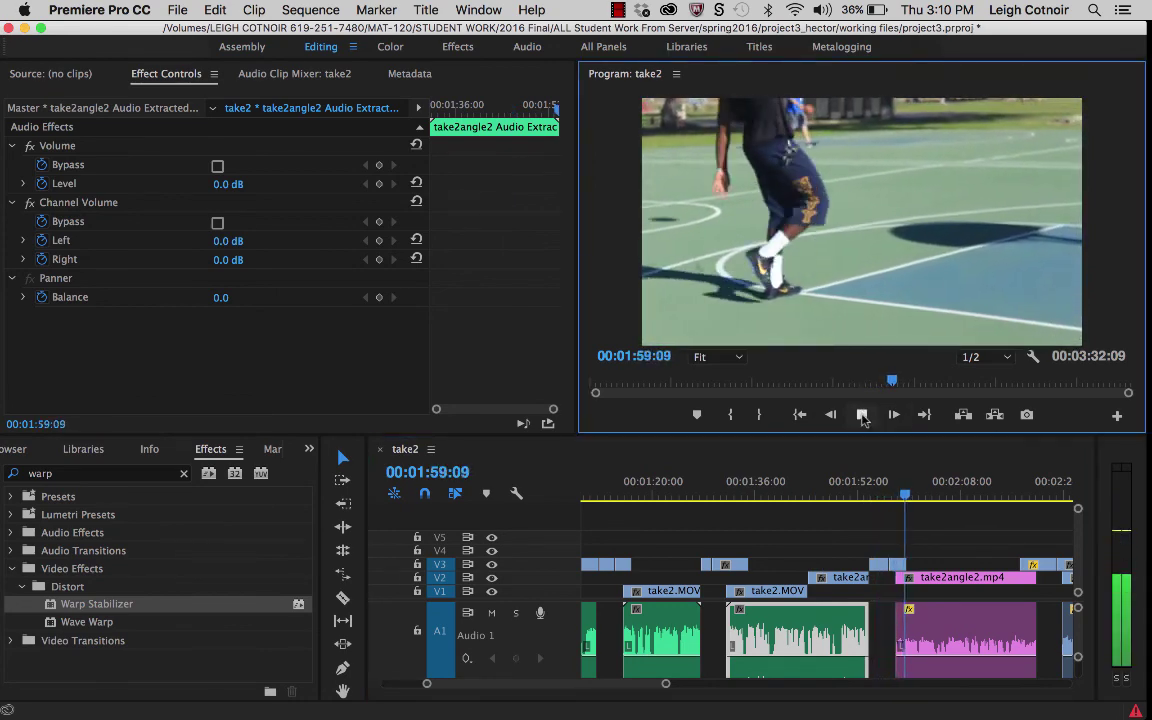
left_click(862, 414)
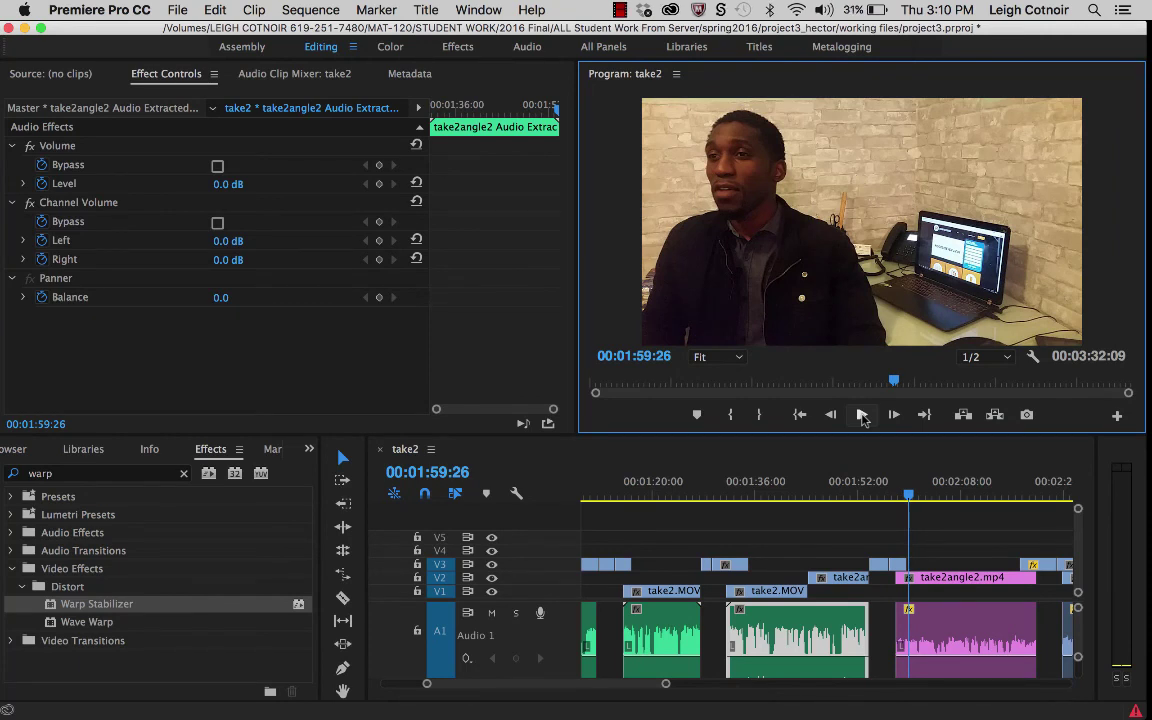
left_click(800, 633)
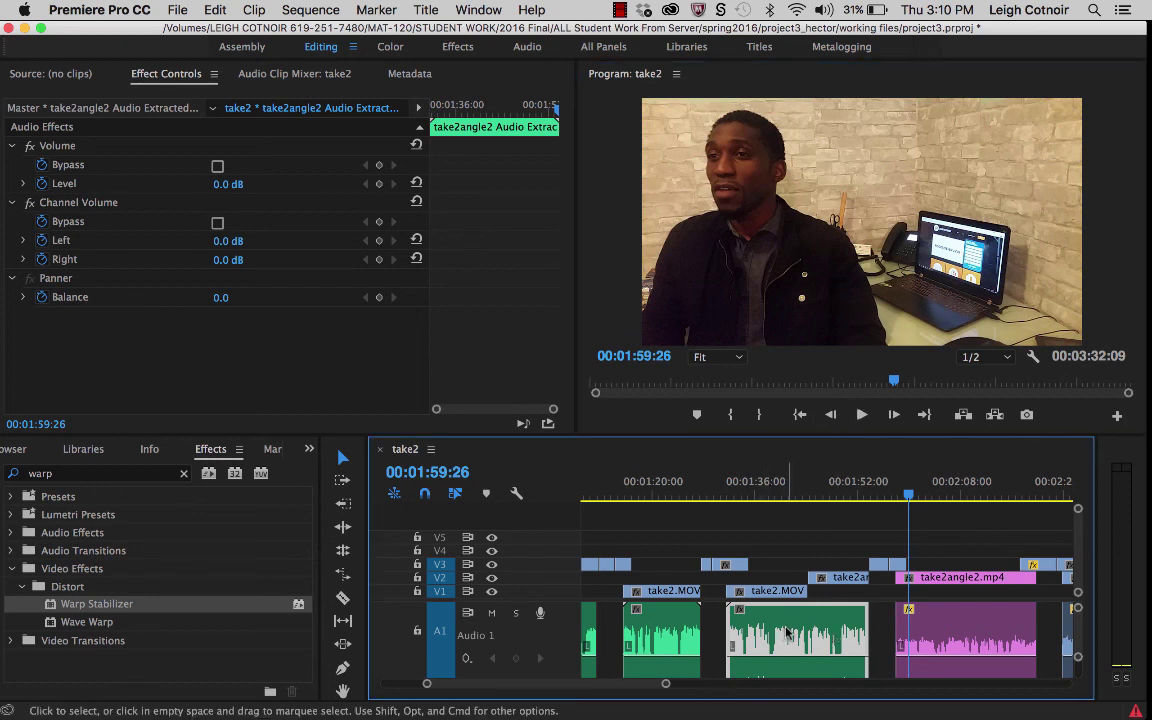